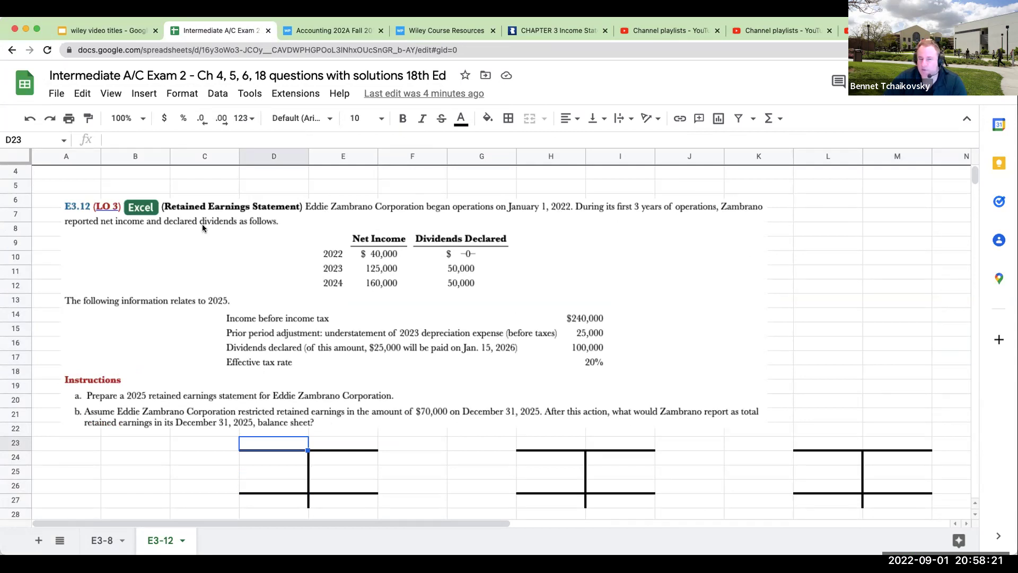
Copy the T-account cells L24:M25 to the empty area beside the problem, starting at N12.
left_click(870, 289)
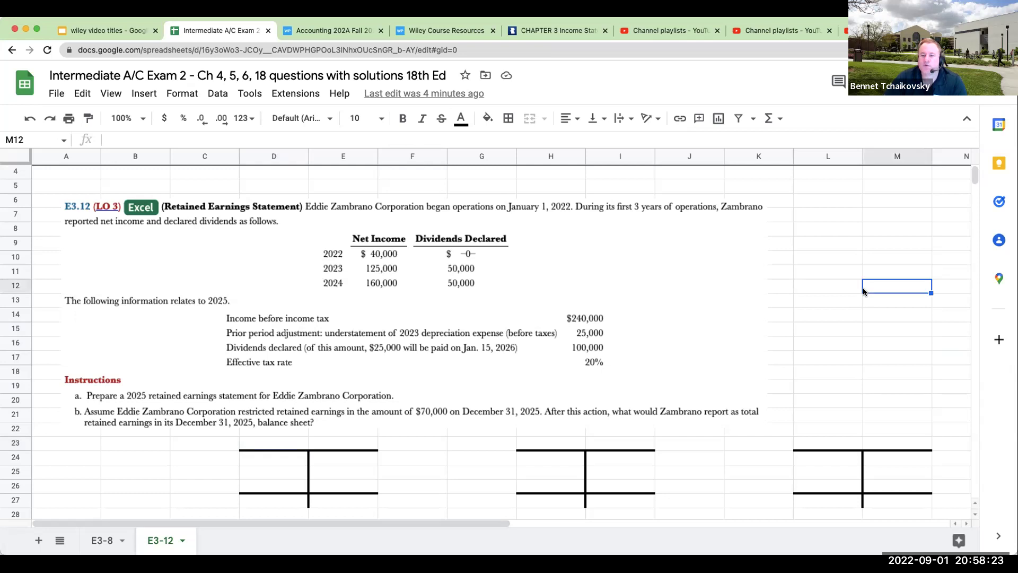
key("Right")
key("Right")
key("Right")
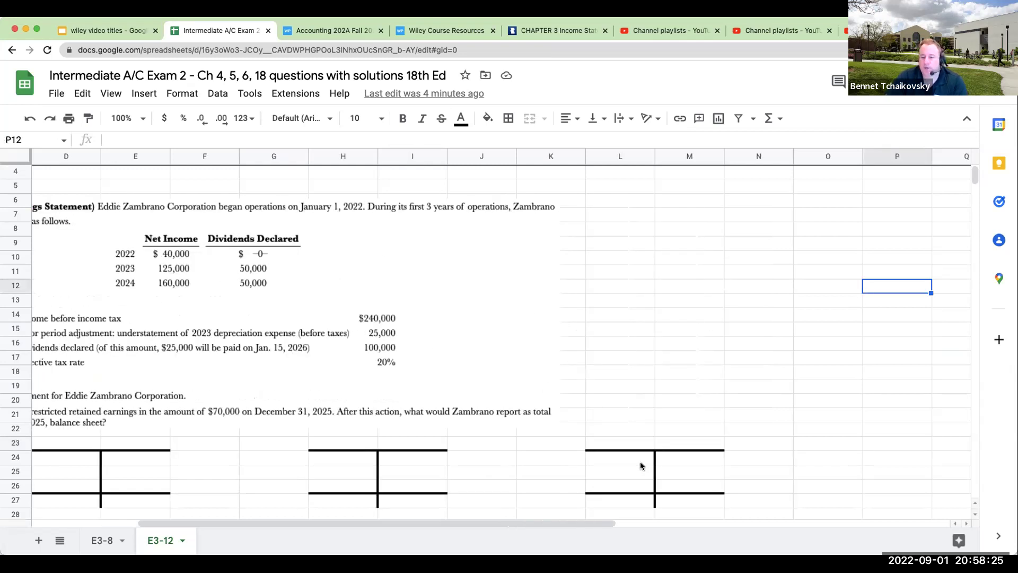
left_click_drag(643, 460, 672, 475)
key("ctrl+c")
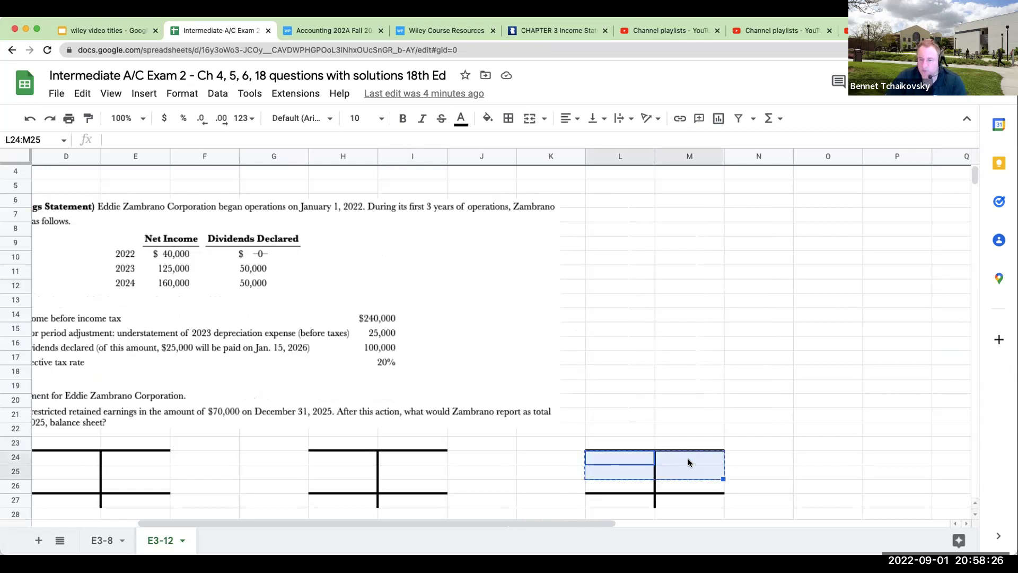
left_click(768, 284)
key("ctrl+v")
Label the copied T-account with "A =" in N11 and "L + OE" in O11.
left_click(762, 277)
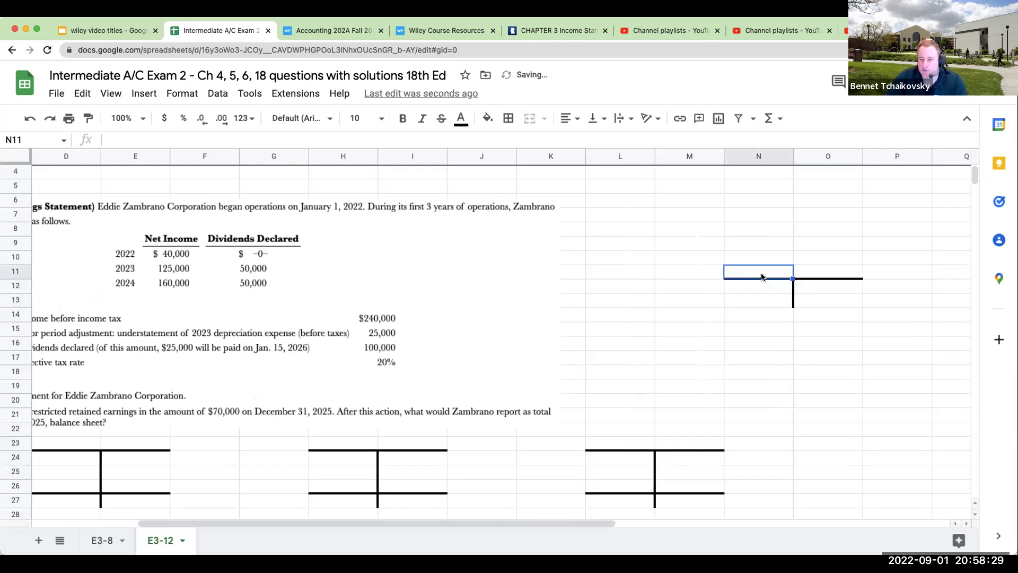
type("A =")
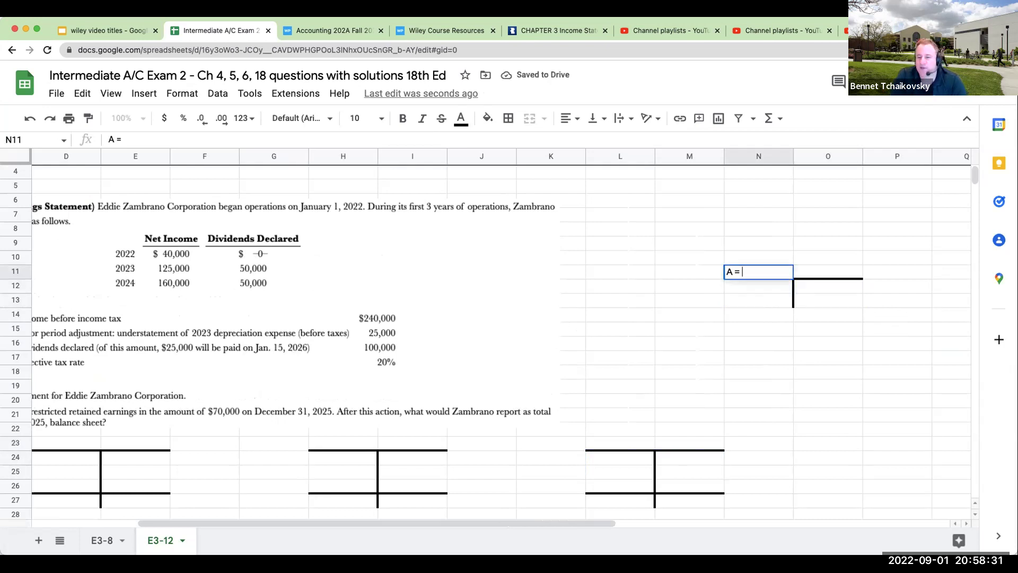
key("Tab")
type("L _")
type("+ OE")
Add the labels D and C in N9:O9 and E and R in N10:O10 above the accounting equation.
left_click(758, 258)
left_click(758, 242)
type("D")
key("Tab")
type("C")
key("Return")
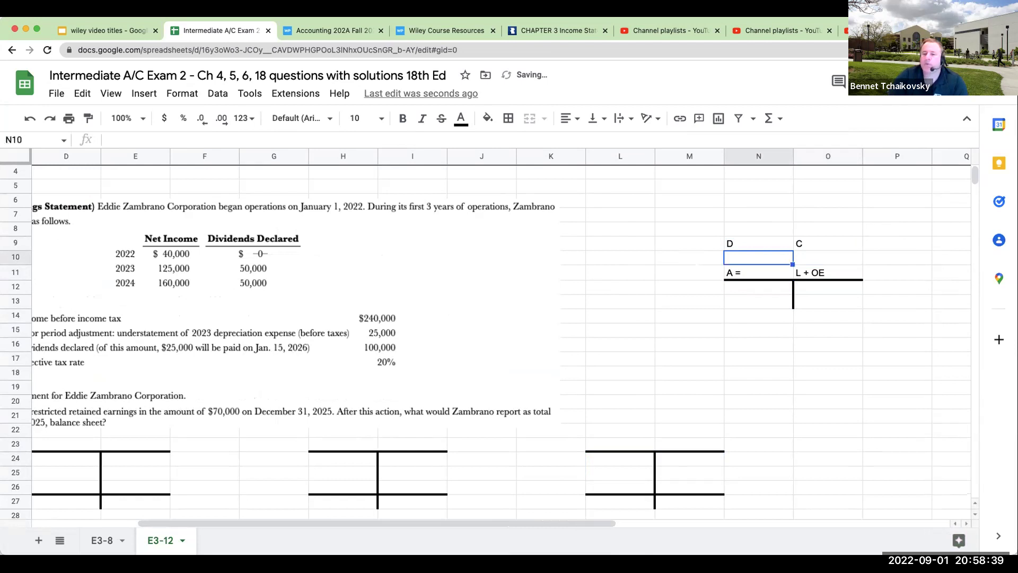
type("E")
key("Tab")
type("R")
key("Return")
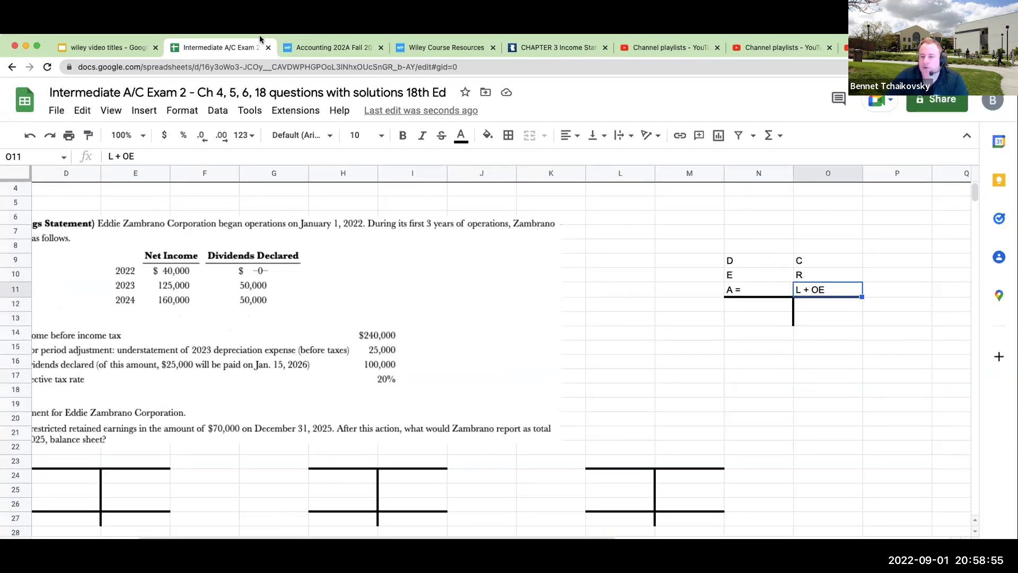
Open Home Depot's July 31, 2022 filing on sec.gov in another tab and examine the consolidated balance sheet down to retained earnings.
key("ctrl+t")
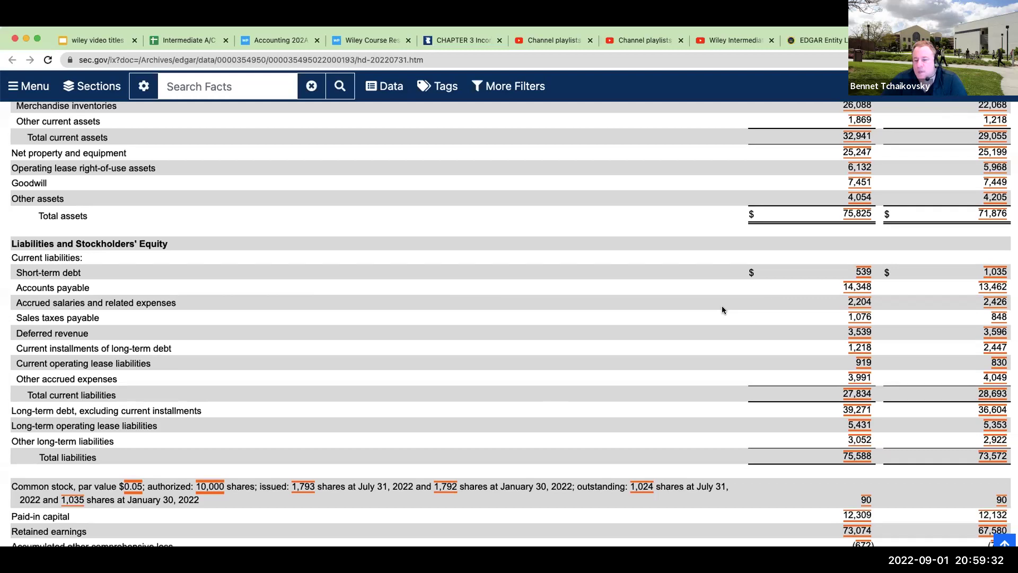
scroll(721, 306, "down", 3)
scroll(722, 307, "up", 10)
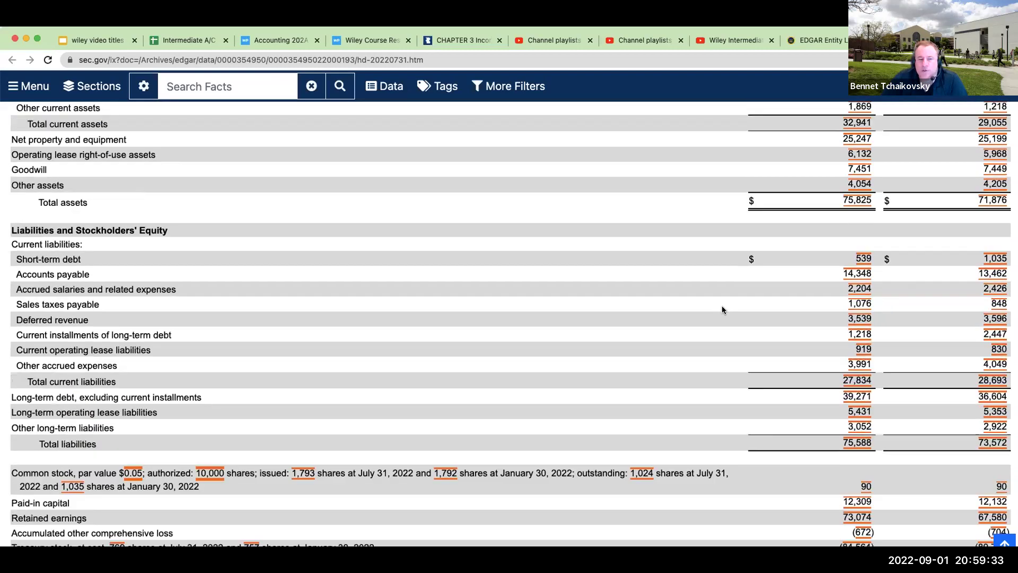
scroll(722, 306, "down", 6)
scroll(723, 311, "up", 1)
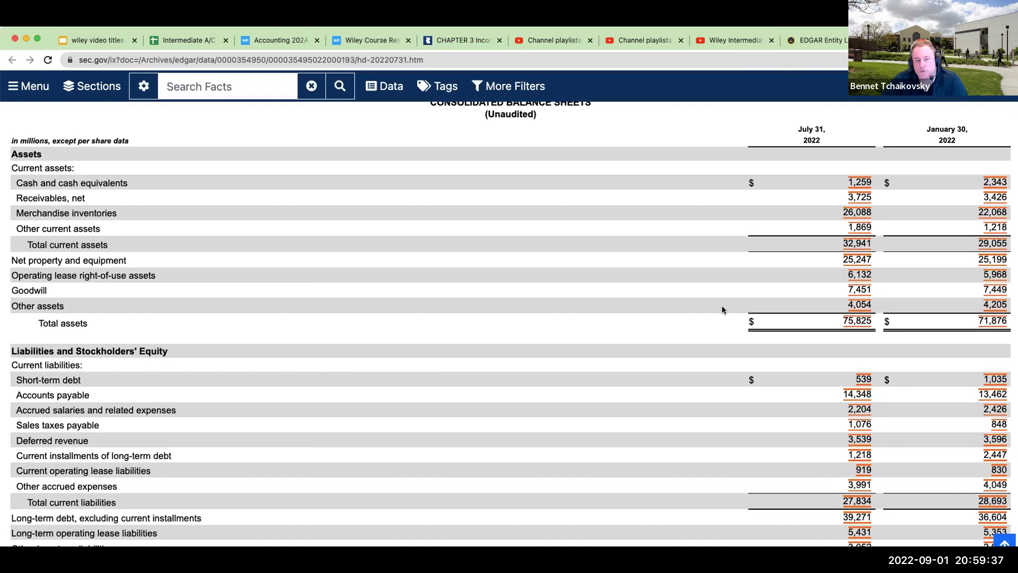
scroll(722, 310, "up", 3)
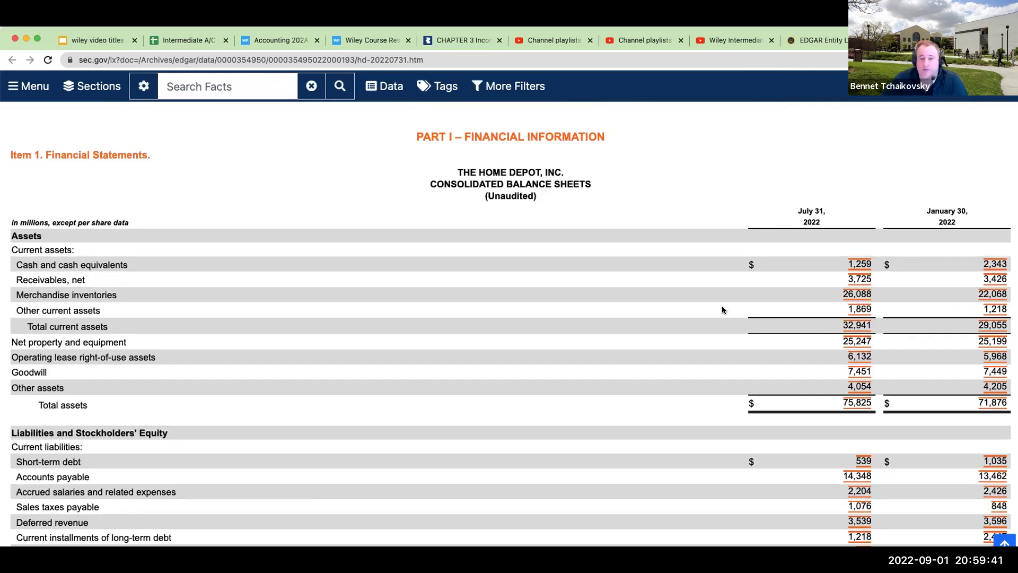
scroll(720, 310, "down", 10)
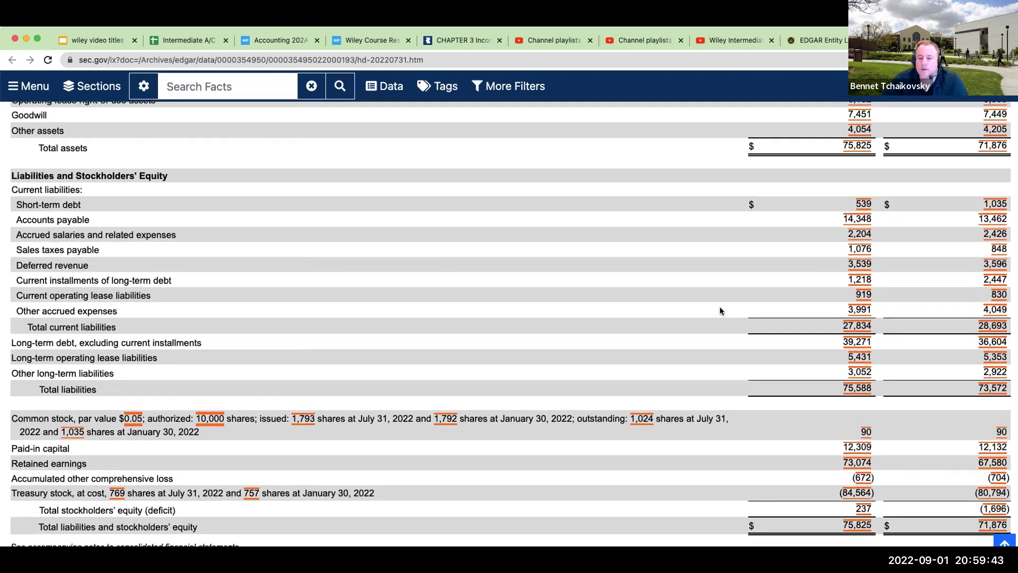
scroll(826, 370, "down", 6)
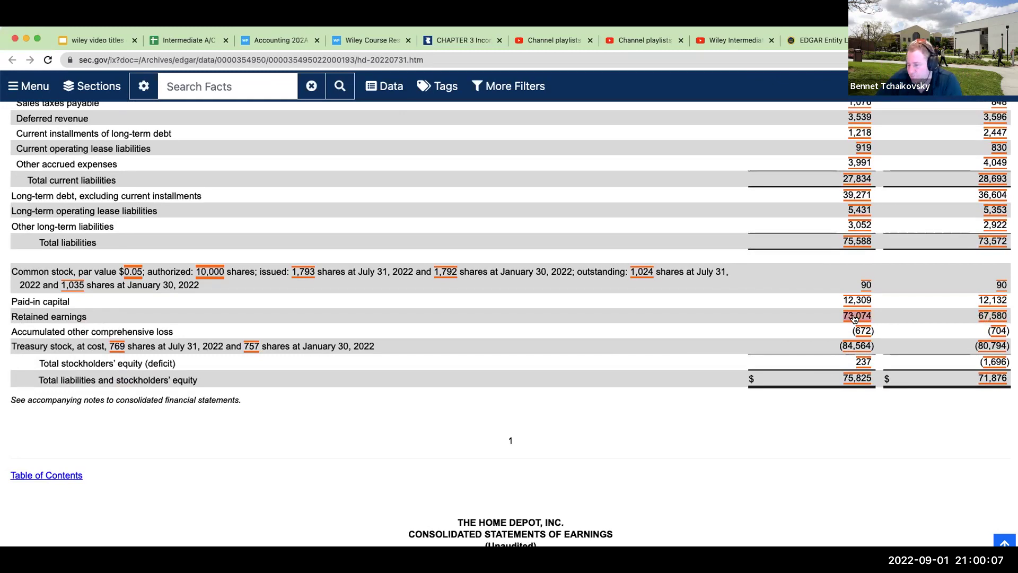
Examine net earnings in Home Depot's statements of earnings and comprehensive income and compare with retained earnings on the balance sheet.
scroll(753, 325, "down", 4)
scroll(752, 329, "down", 5)
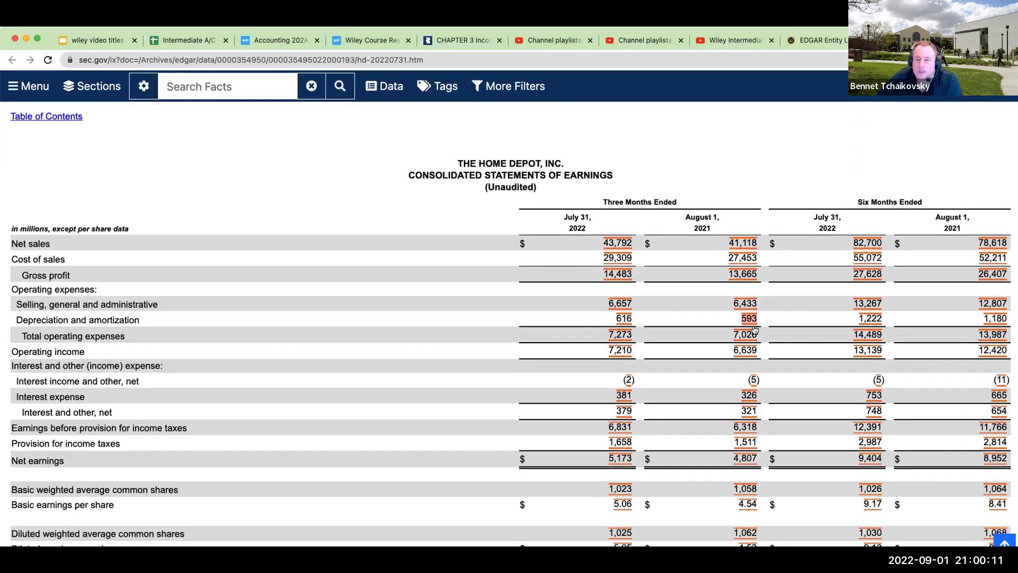
scroll(754, 329, "down", 2)
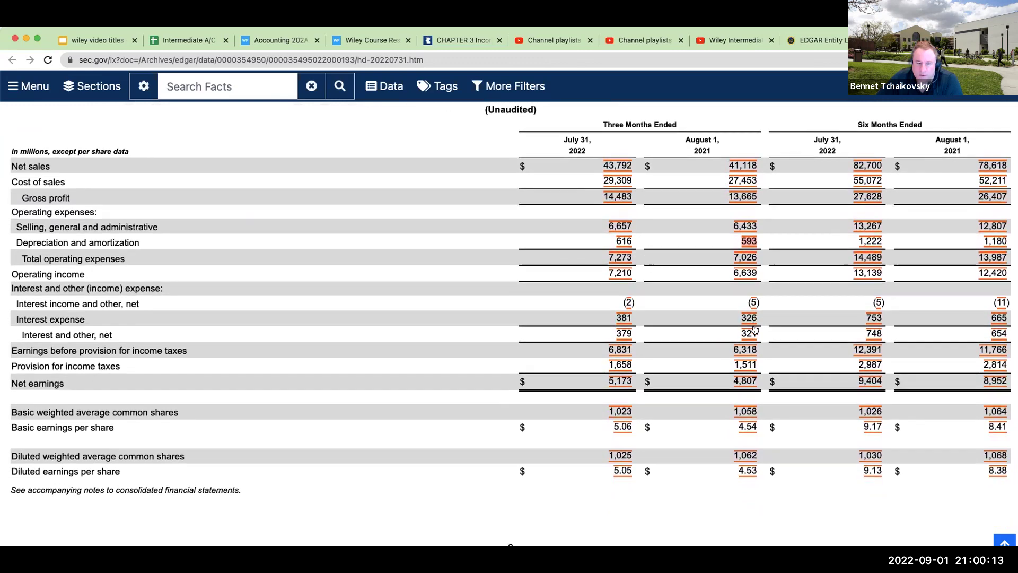
scroll(839, 340, "up", 1)
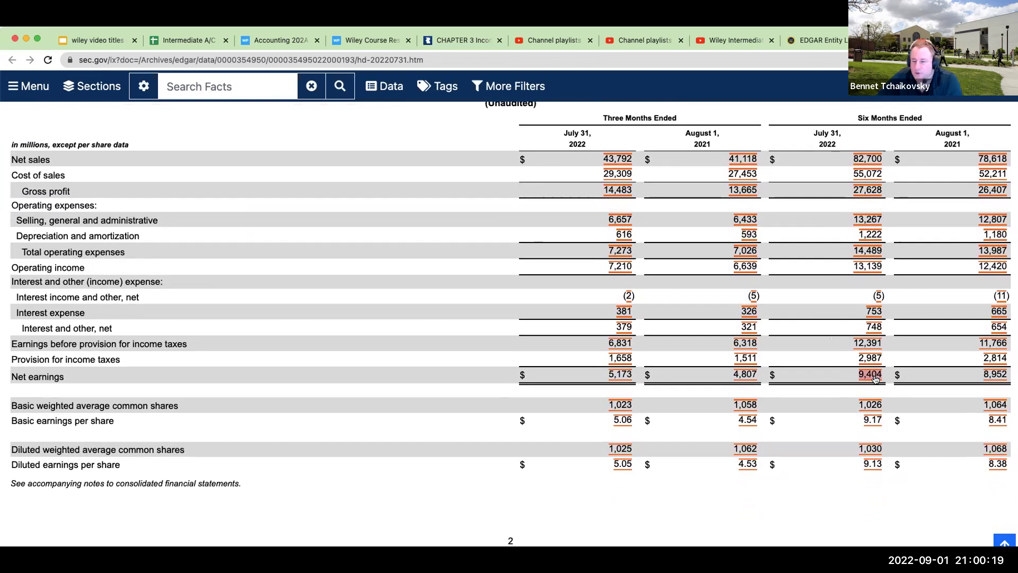
scroll(870, 365, "down", 8)
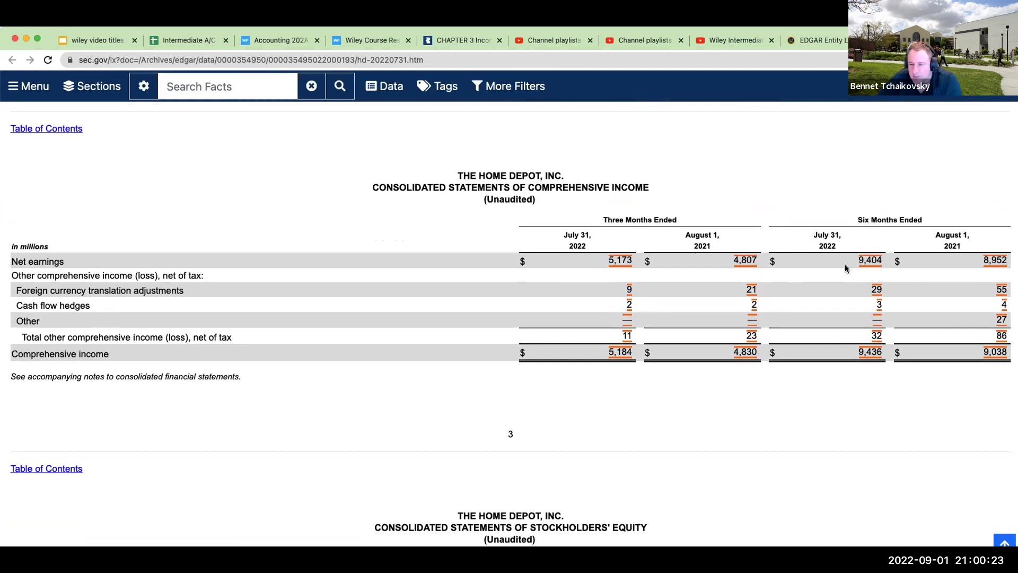
scroll(838, 292, "down", 9)
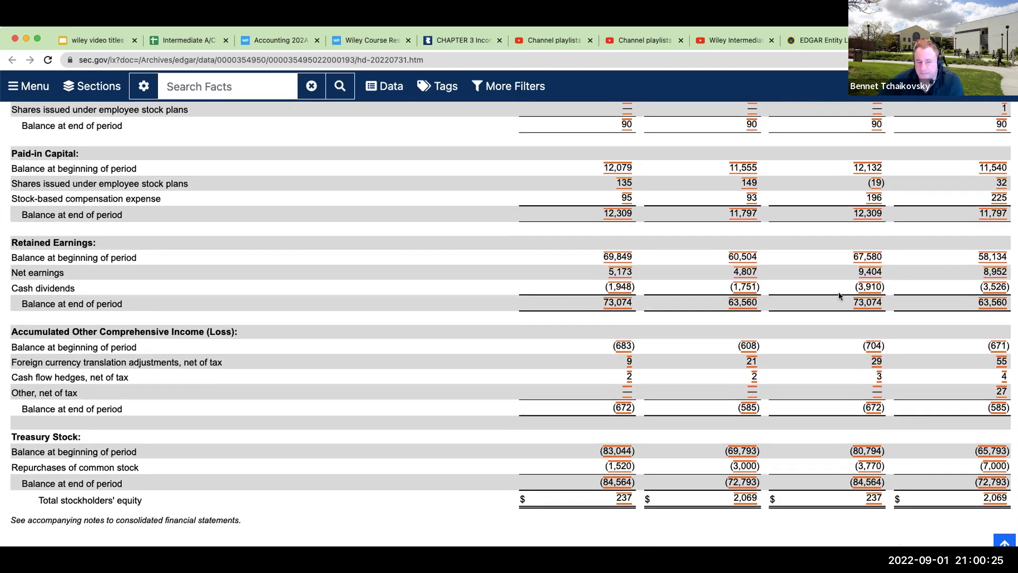
scroll(839, 291, "up", 10)
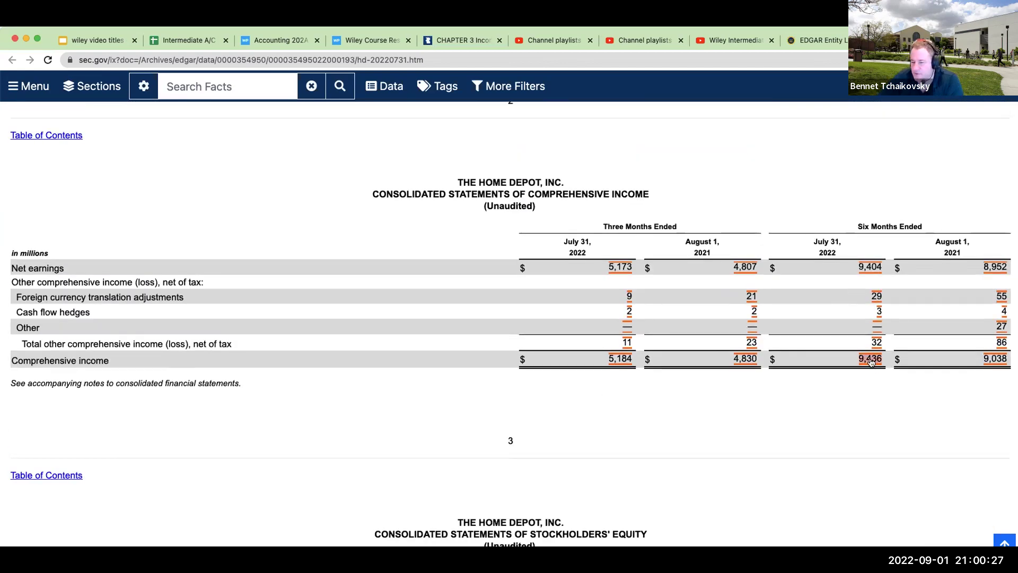
scroll(870, 361, "up", 18)
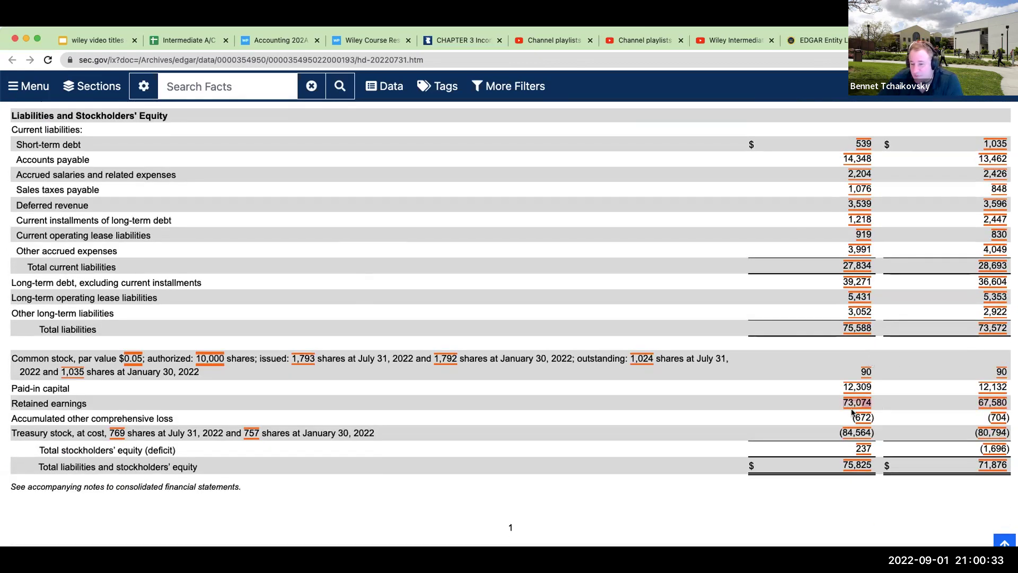
Trace the retained earnings activity through the statement of stockholders' equity and find the cash dividends in the cash flow statement.
scroll(854, 442, "down", 15)
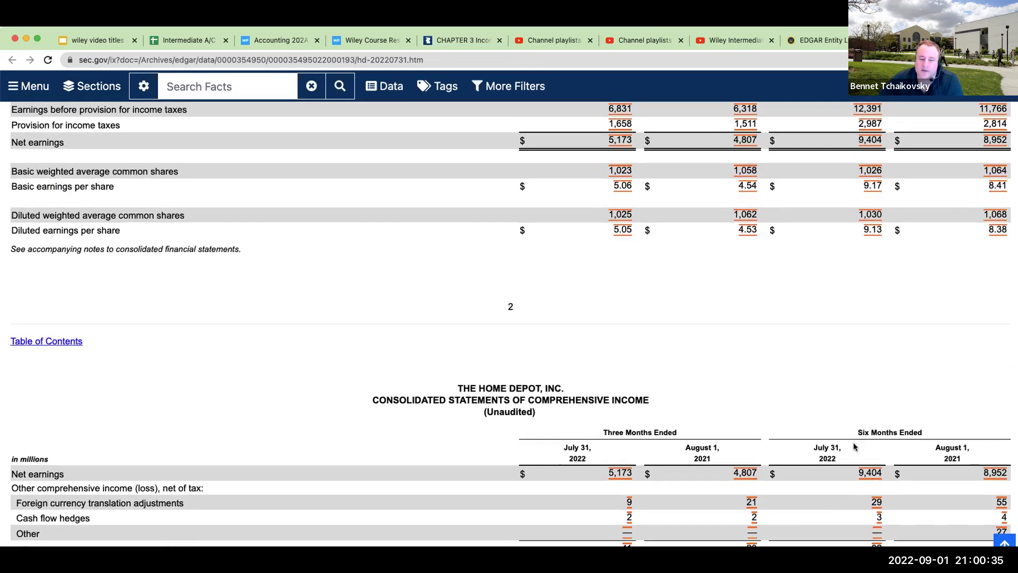
scroll(853, 442, "down", 10)
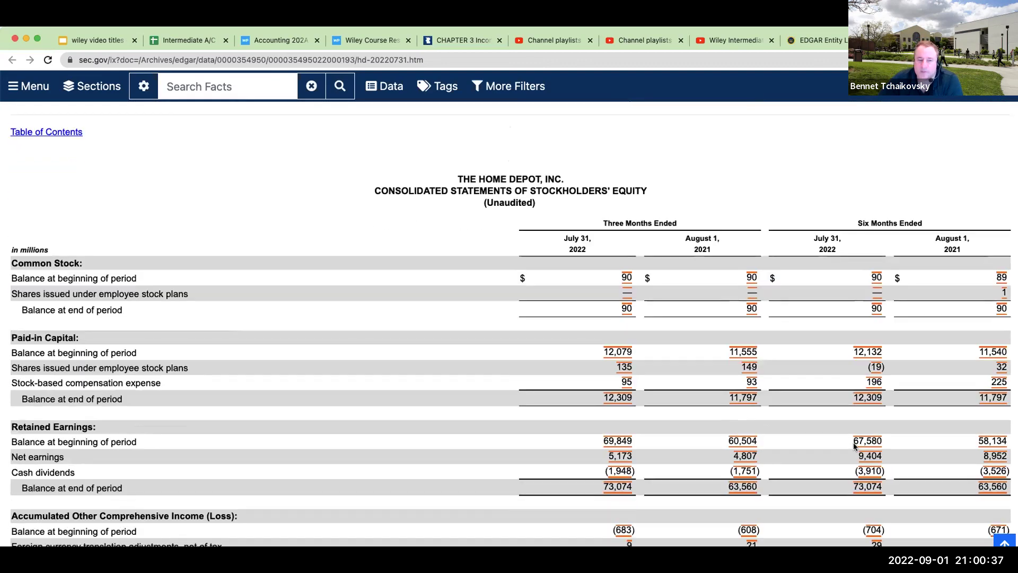
scroll(853, 444, "down", 4)
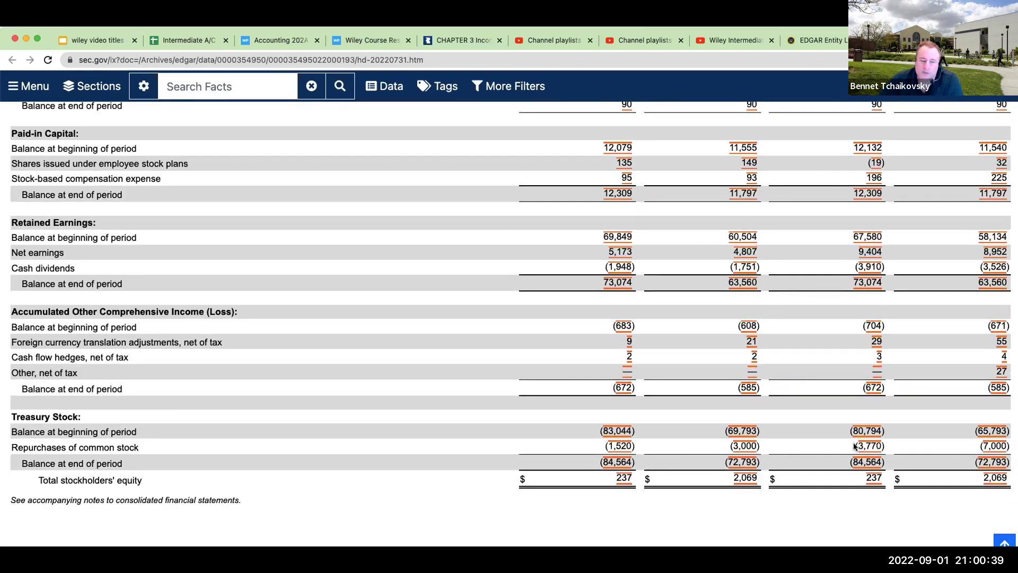
scroll(854, 446, "down", 3)
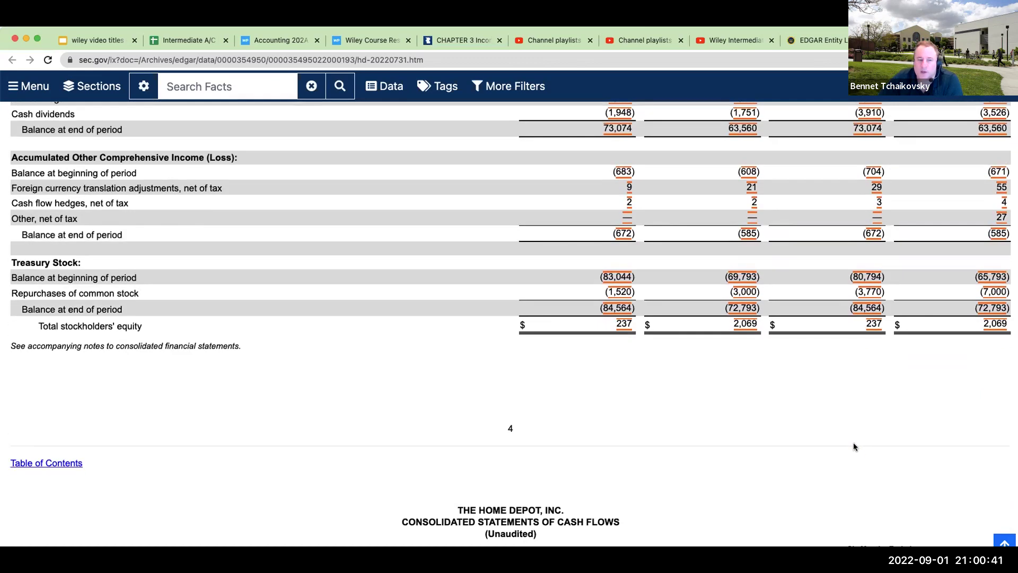
scroll(853, 446, "up", 4)
scroll(854, 447, "down", 11)
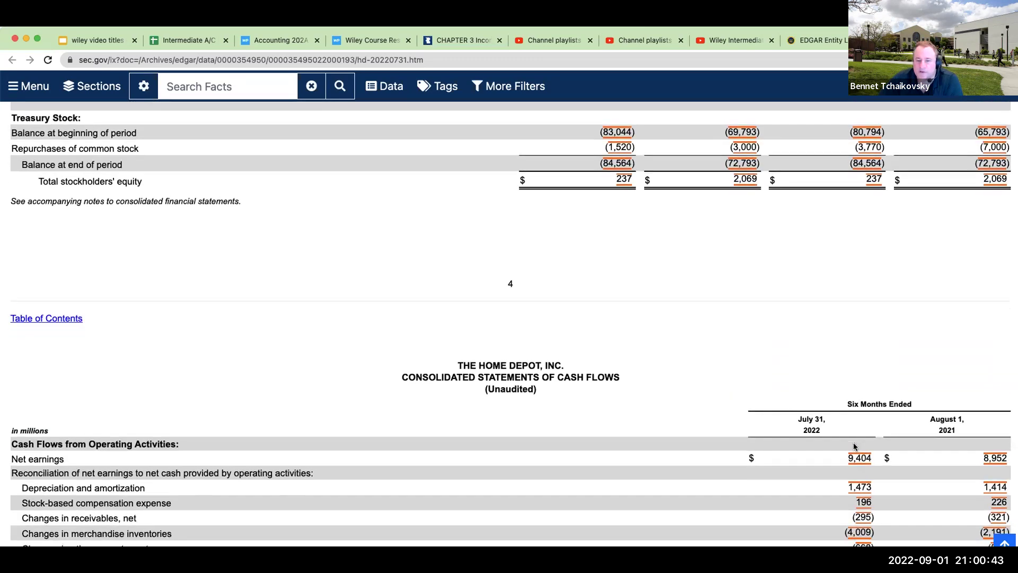
scroll(855, 445, "down", 5)
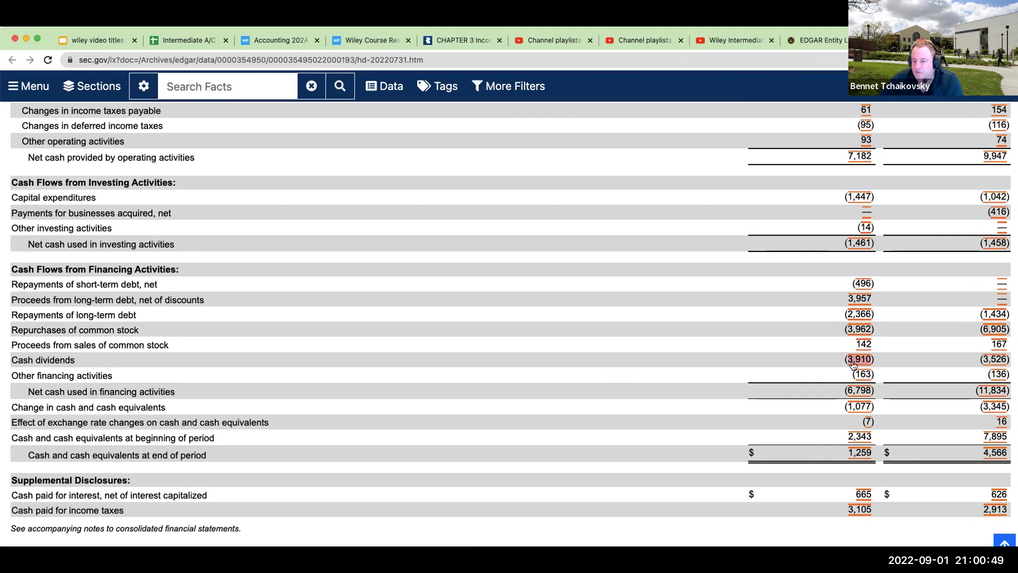
scroll(855, 365, "up", 10)
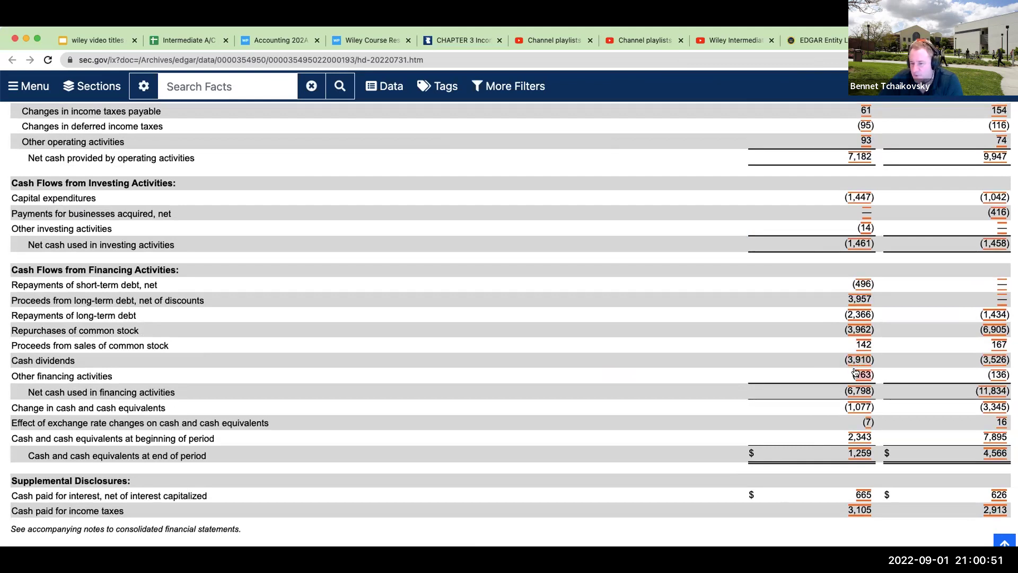
scroll(855, 371, "down", 10)
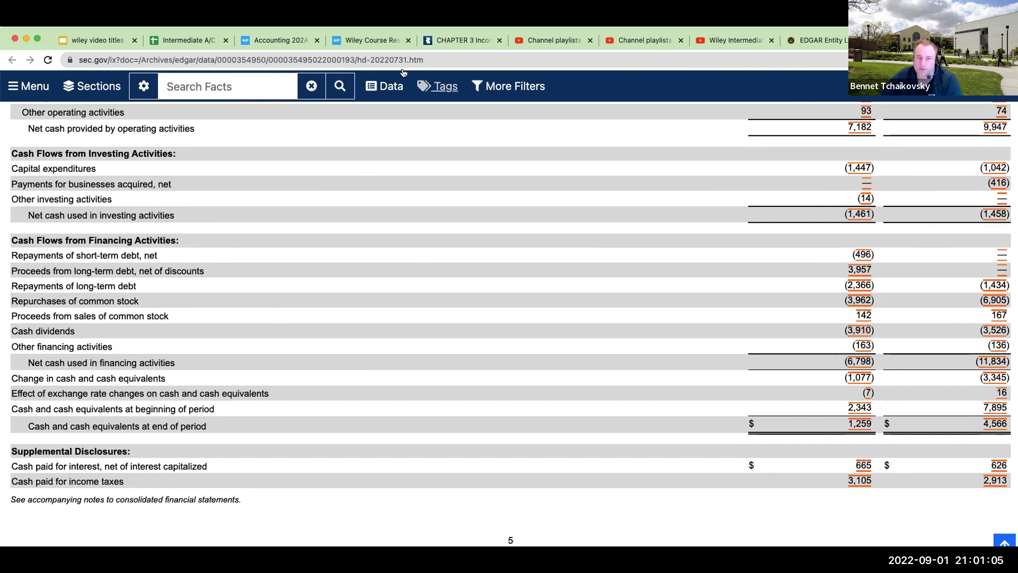
Switch back to the exam spreadsheet and copy the T-account cells L23:M25 to a second T-account starting at N16.
left_click(189, 41)
left_click(740, 347)
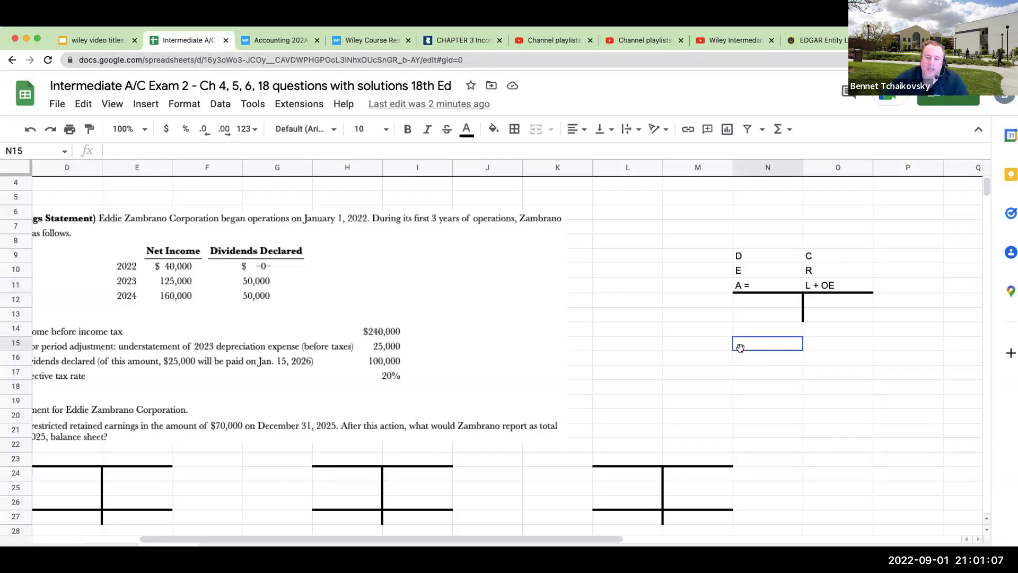
left_click(830, 286)
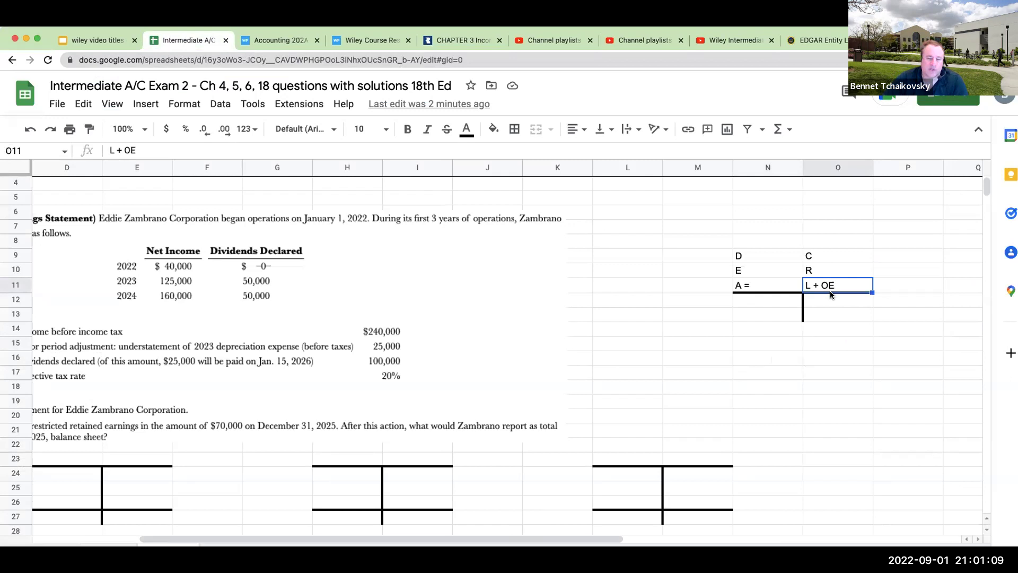
left_click_drag(643, 460, 699, 490)
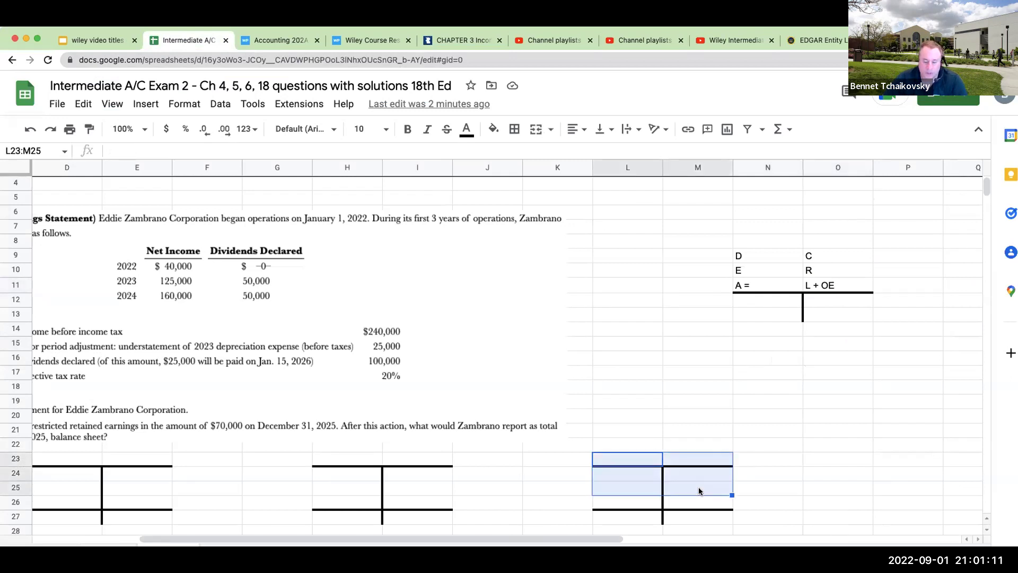
key("ctrl+c")
left_click(765, 361)
key("ctrl+v")
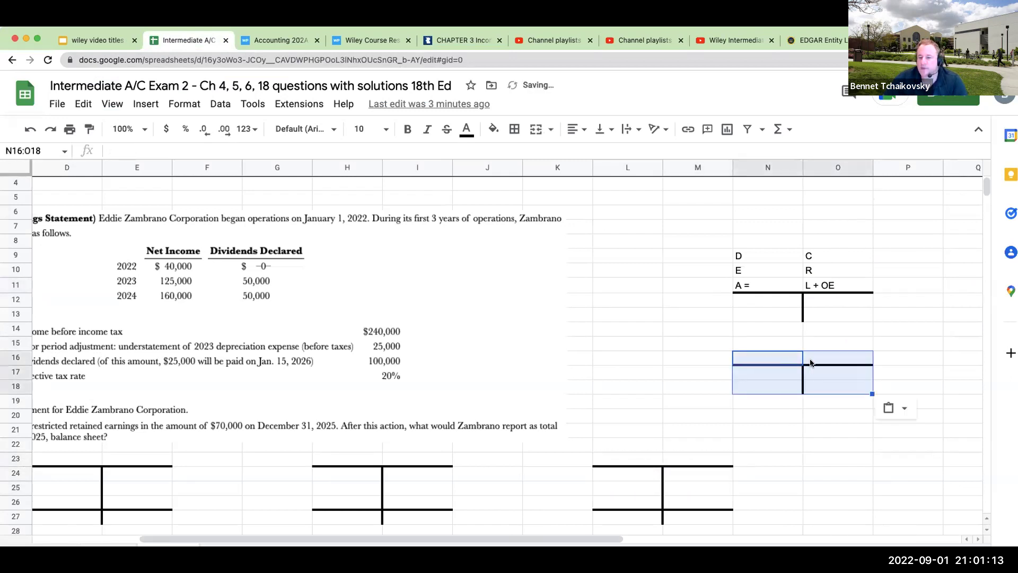
Extend the second T-account's vertical line by copying cell N18 into N19.
left_click(818, 373)
left_click(788, 386)
key("ctrl+c")
key("Down")
key("ctrl+v")
Enter "beginning retained earnings" on the credit side of the second T-account in O17.
left_click(838, 372)
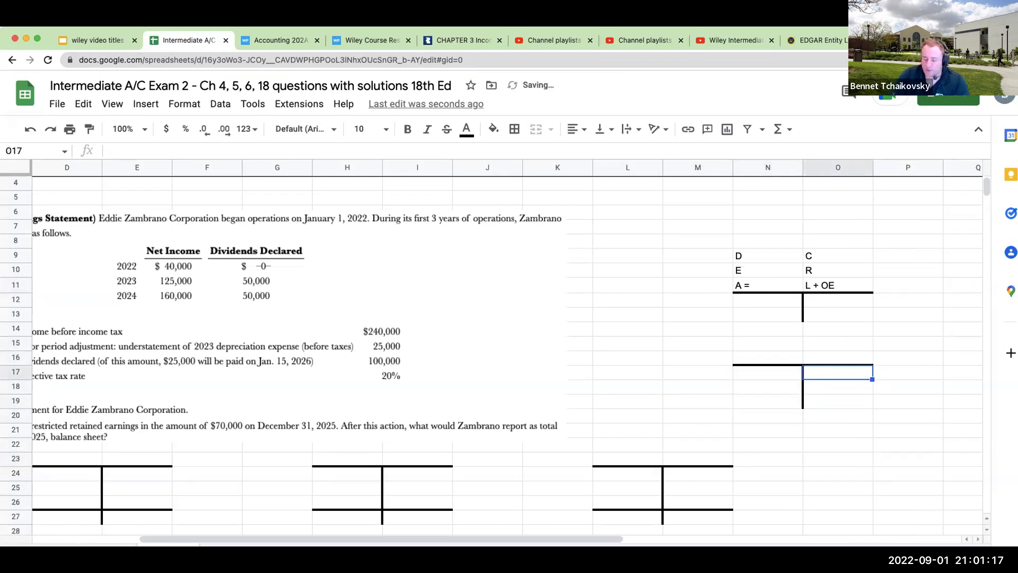
type("beginning ")
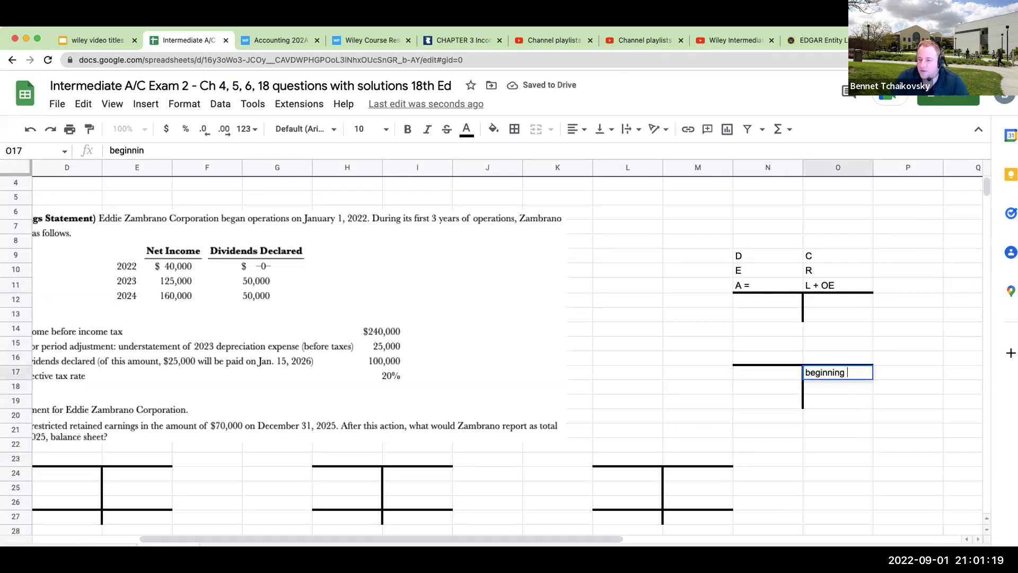
type("retained earnings")
key("Return")
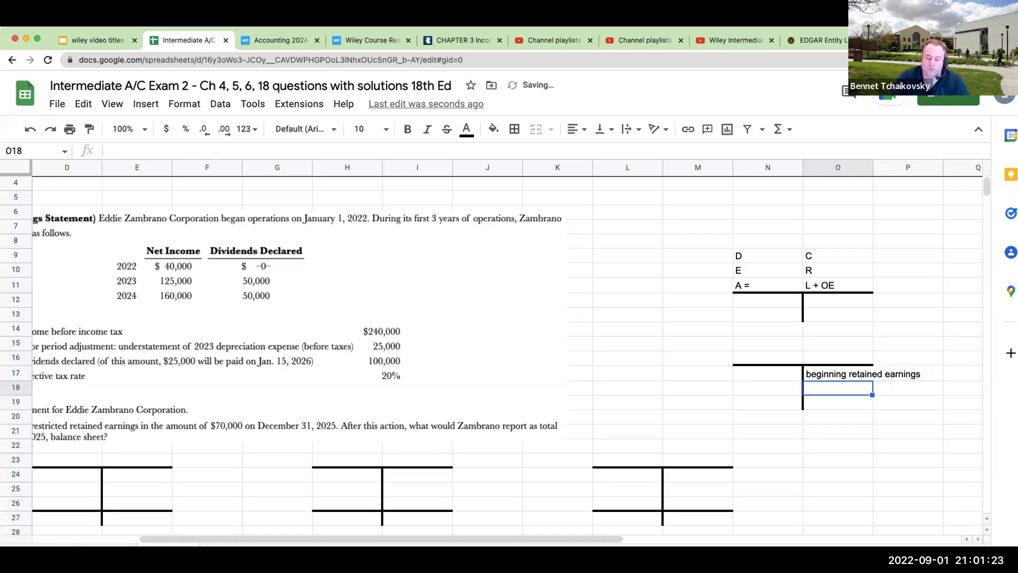
Enter "net income" on the credit side in O18 and "dividends" on the debit side in N18.
type("net income")
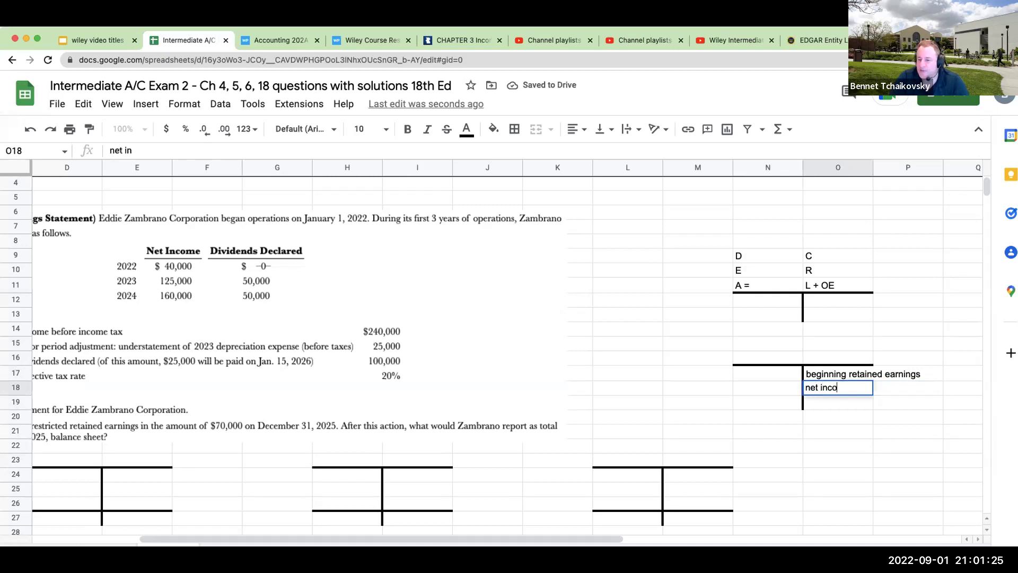
key("Return")
left_click(768, 387)
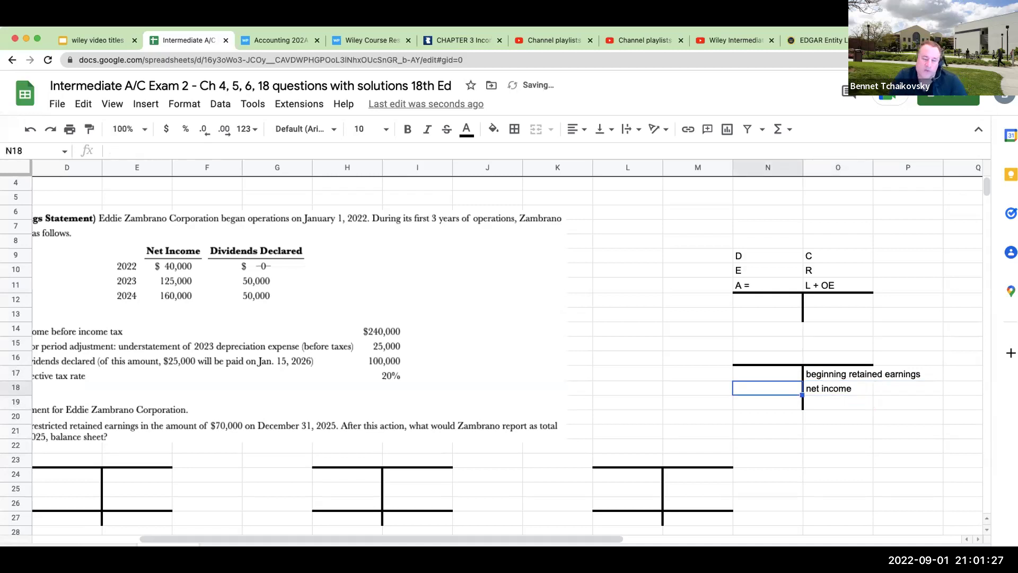
type("div")
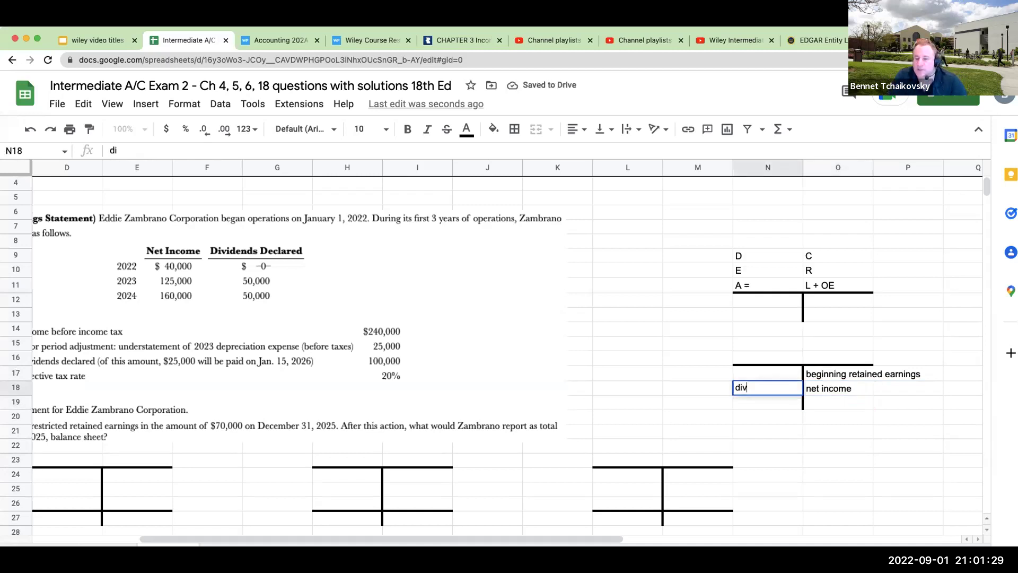
type("idends")
key("Return")
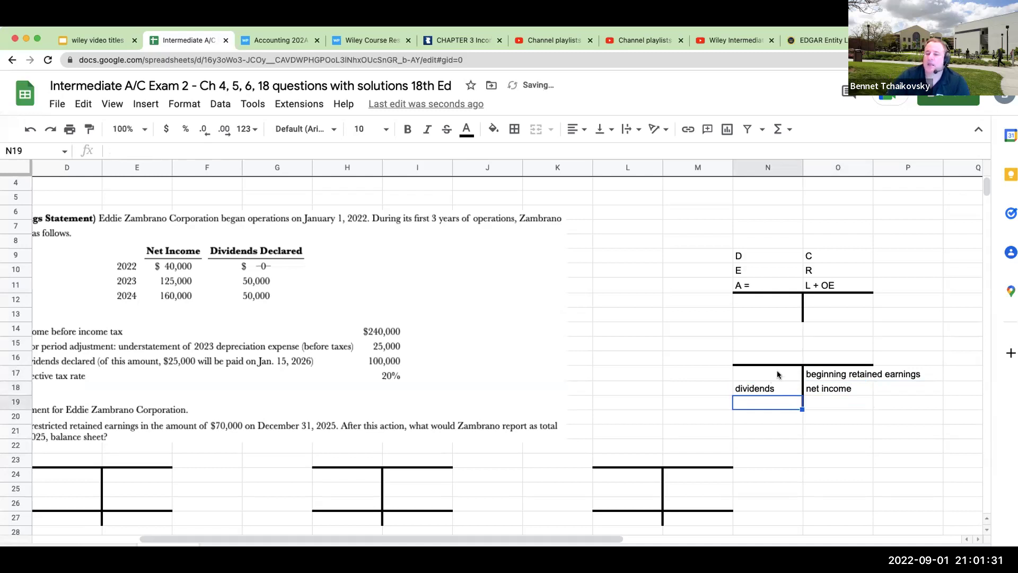
Add a top border across N19:O19 and enter "ending retained earnings" beneath it in O19.
left_click(838, 406, "shift")
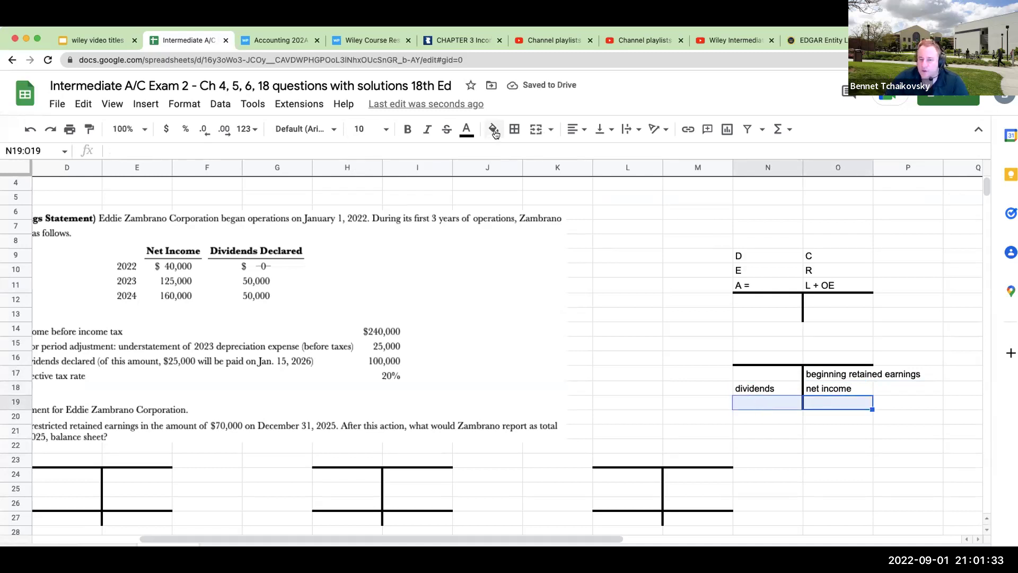
left_click(511, 129)
left_click(538, 176)
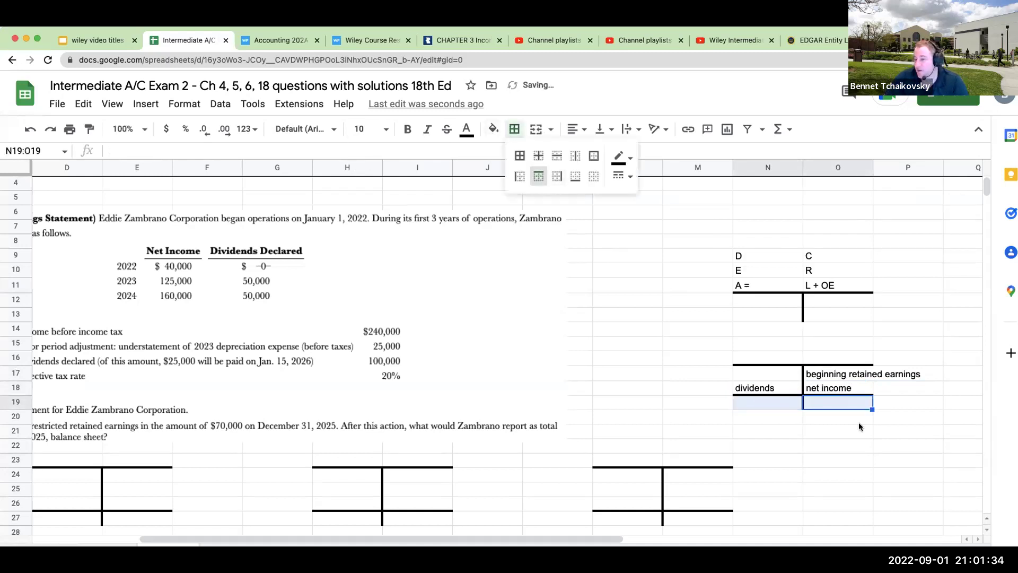
left_click(825, 402)
type("end")
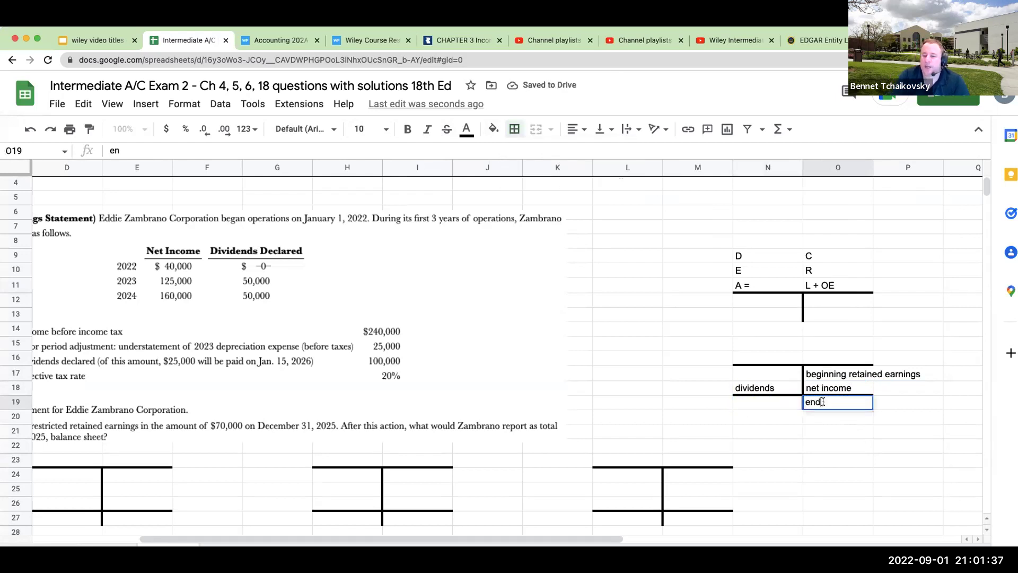
type("ing retained earnings")
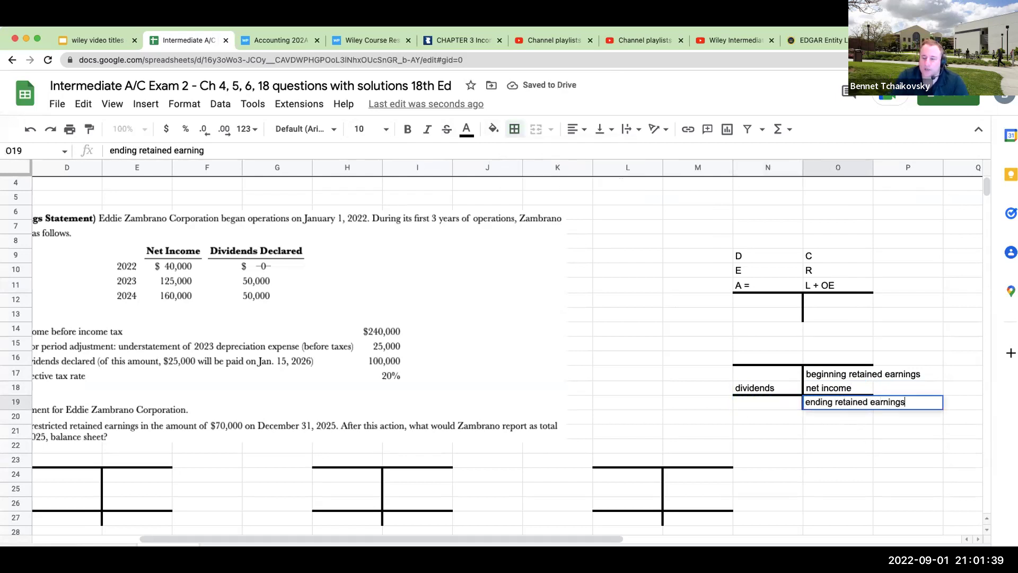
key("Return")
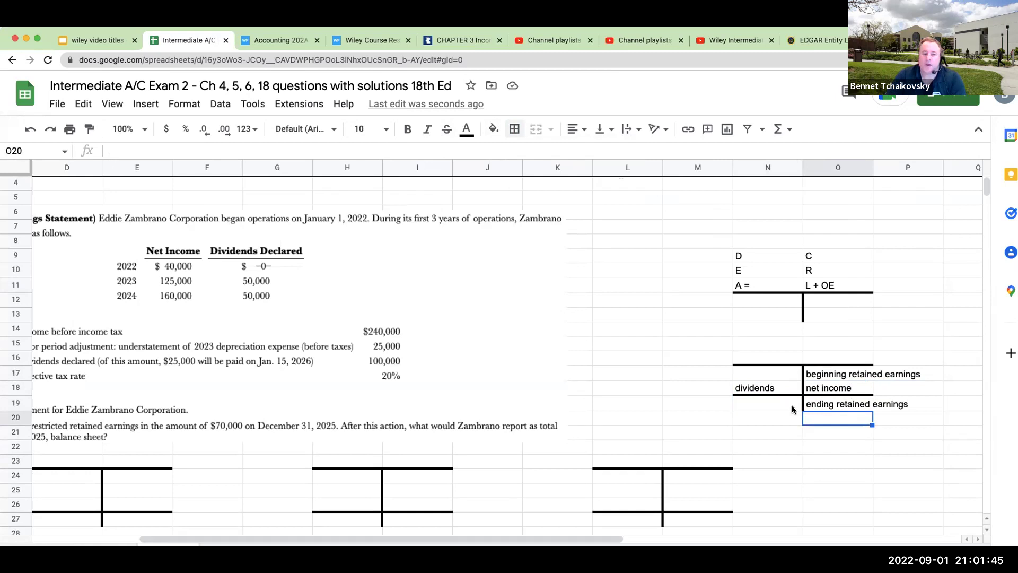
Title the first T-account below the exercise instructions "R/E" in D23.
left_click(273, 475)
key("Left")
key("Left")
key("Left")
key("Left")
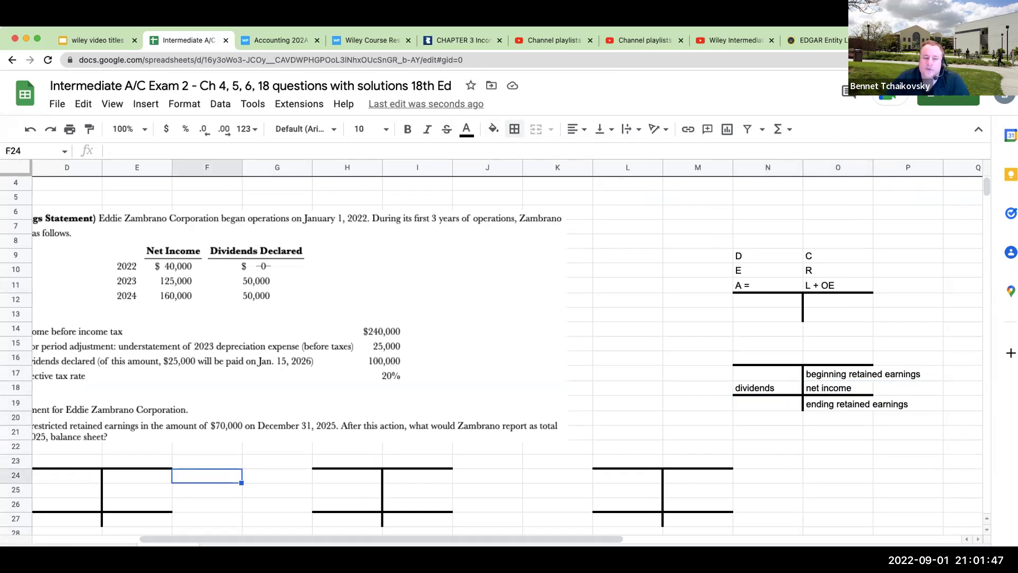
key("Left")
key("Left")
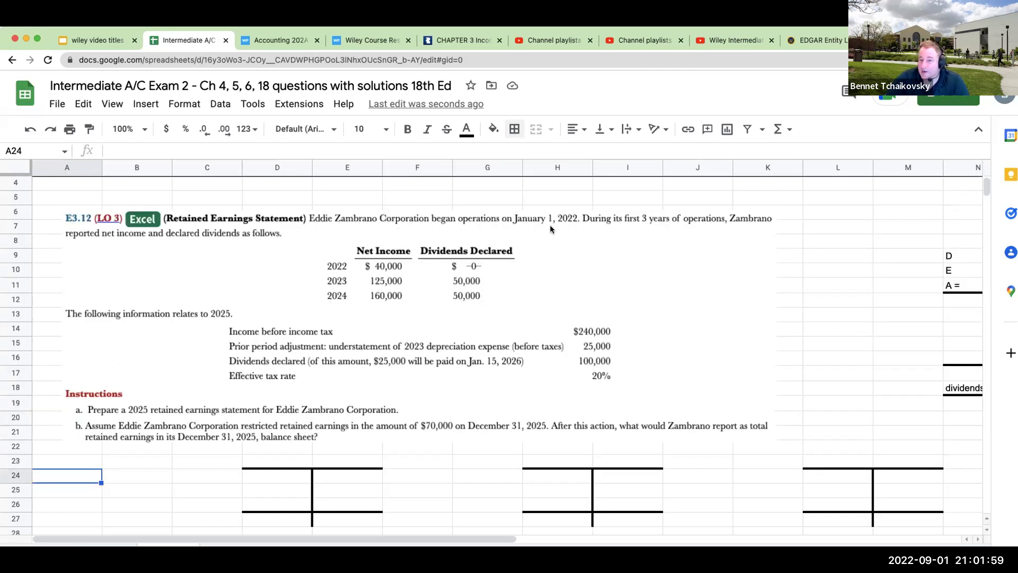
left_click(282, 452)
left_click(277, 460)
type("R/E")
key("Return")
Enter a beginning balance of 0 in E24 and label it with the date 1/1/22 in F24.
left_click(347, 476)
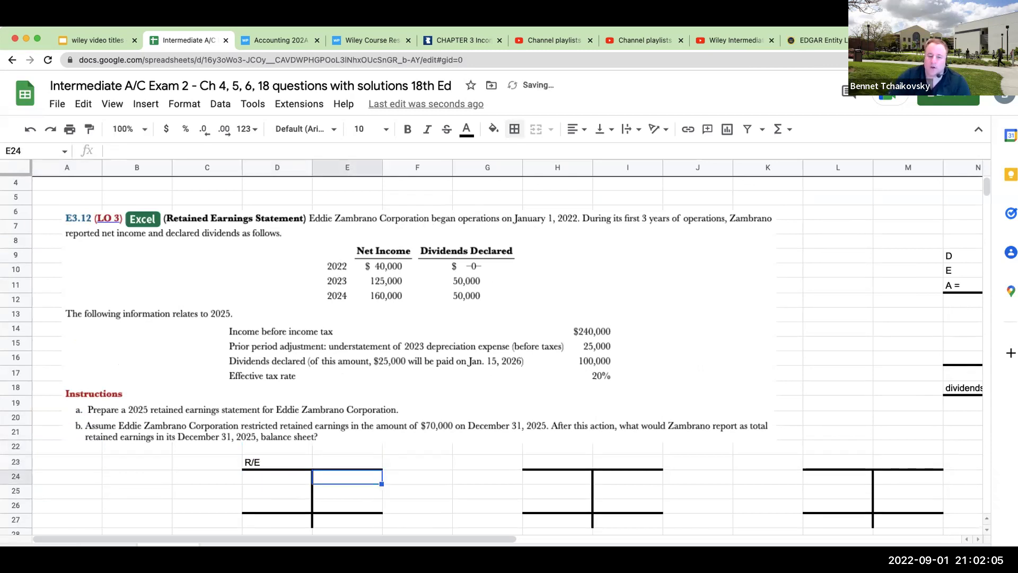
left_click(418, 477)
type("1/1/0")
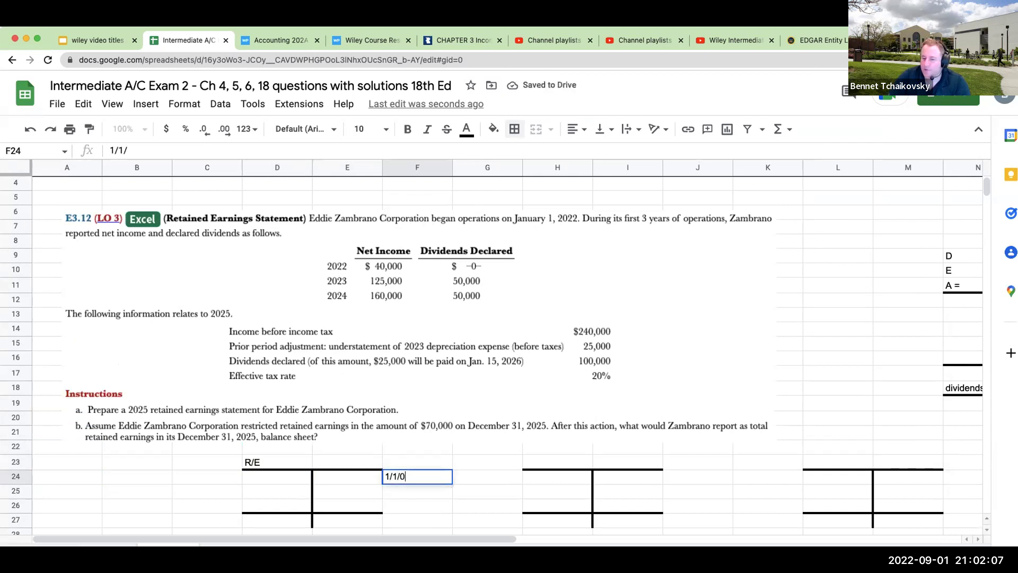
key("BackSpace")
type("22")
key("Return")
left_click(348, 476)
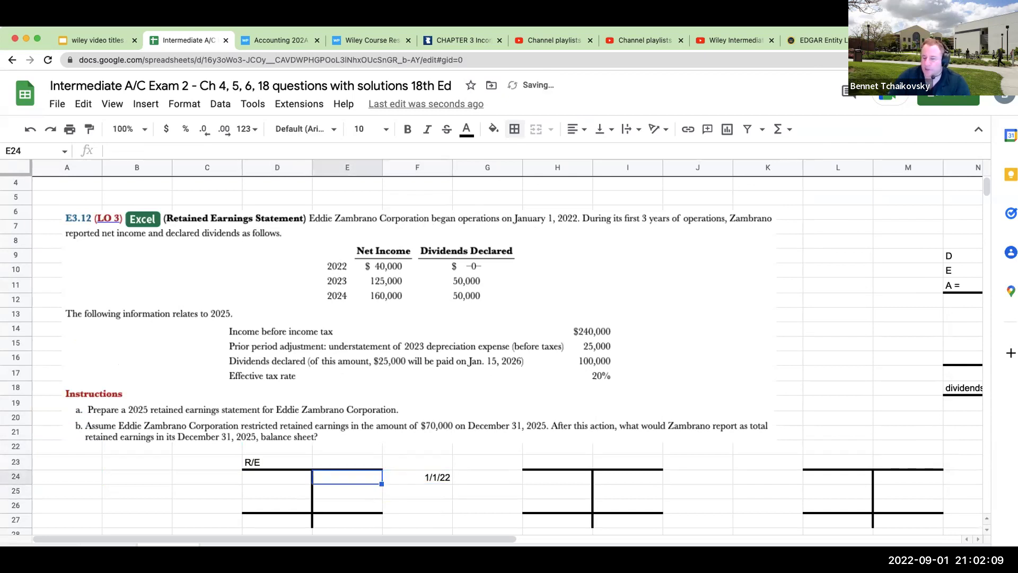
type("0")
key("Return")
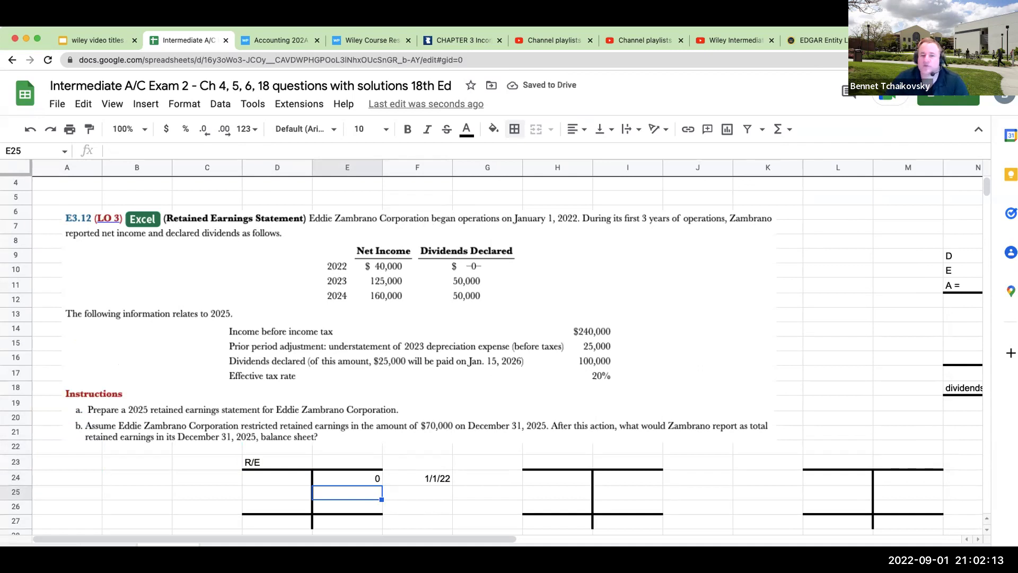
Record the 2022 net income of 40000 in E25 and label it "net income" in F25.
left_click(418, 492)
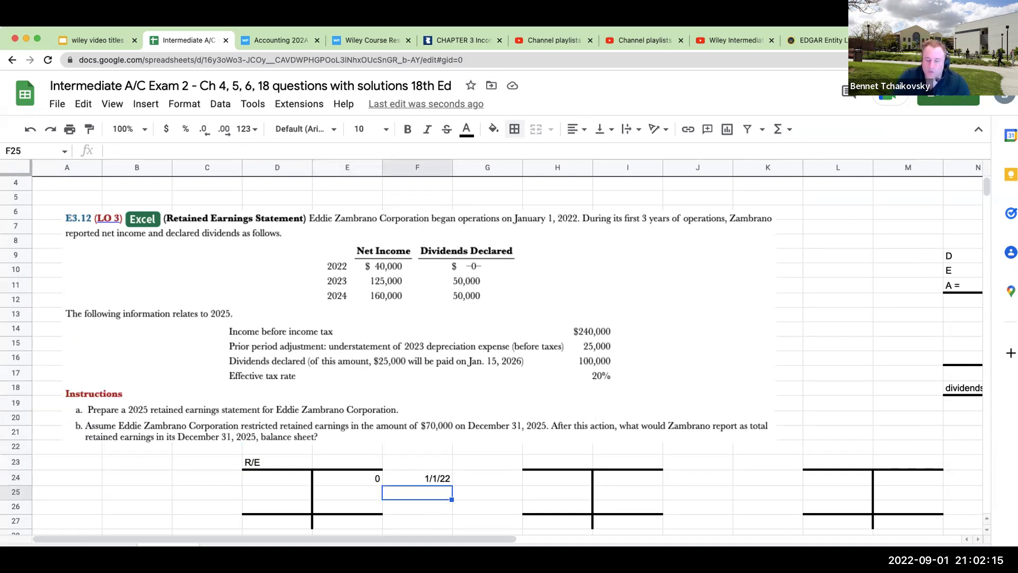
type("net income")
key("Return")
left_click(347, 492)
type("40000")
key("Return")
Record the 2022 dividends as 0 on the debit side in D25.
key("Down")
key("Down")
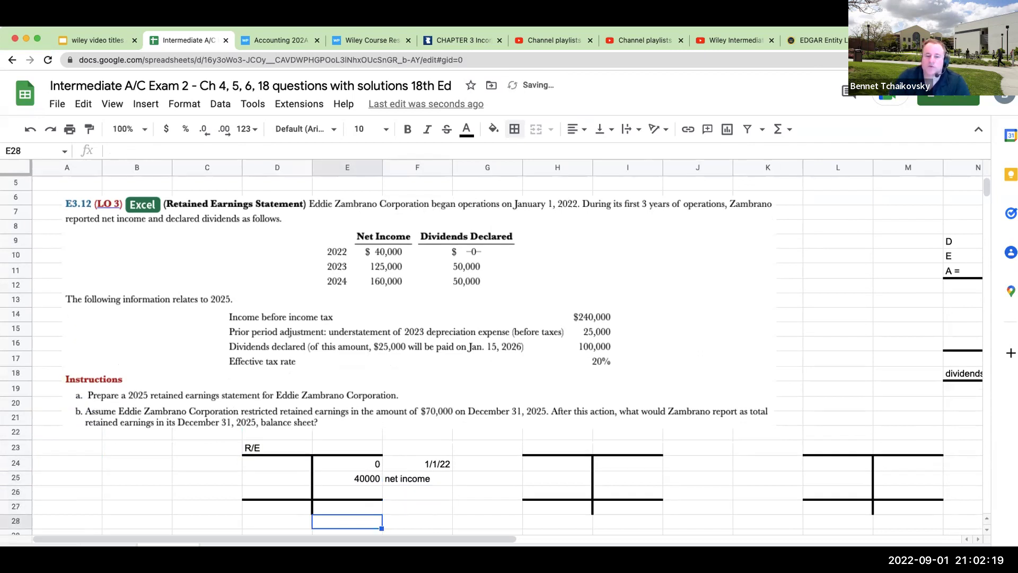
key("Up")
key("Up")
key("Left")
key("Up")
type("0")
key("Return")
Calculate the 2022 ending balance in E27 with +E24+E25-D25 and label it 12/31/22 in F27.
key("Right")
key("Down")
type("+")
key("Up")
key("Up")
key("Up")
type("+")
key("Up")
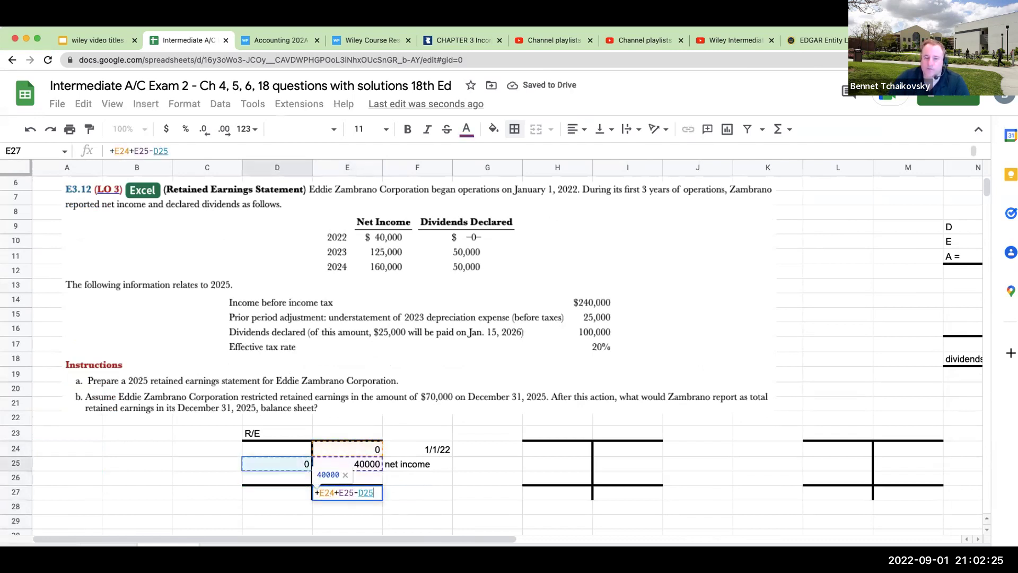
key("Tab")
type("12/31/22")
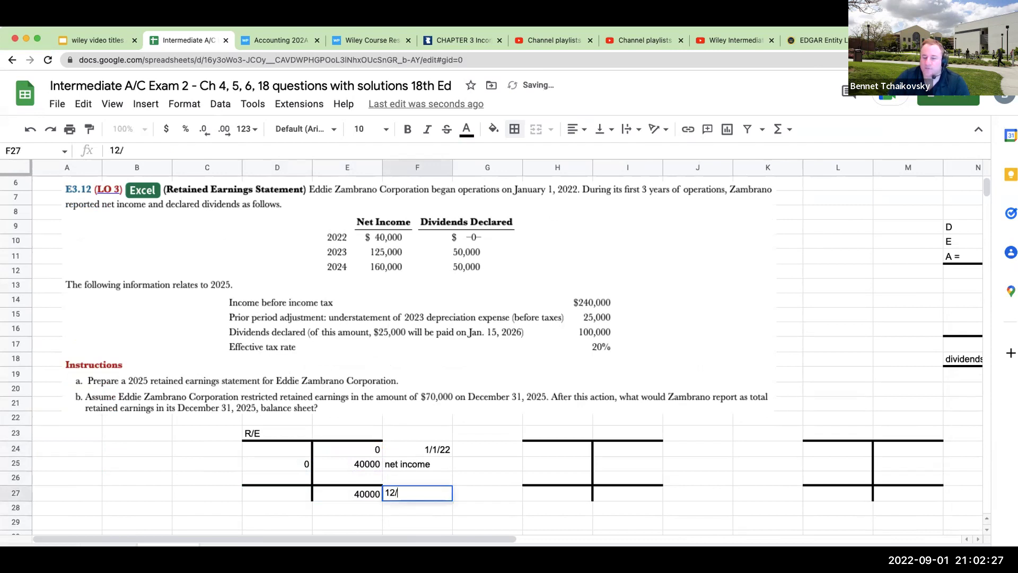
key("Tab")
Title the middle T-account "R/E" in H23, correcting the mistyped label.
key("Up")
key("Up")
key("Up")
key("Up")
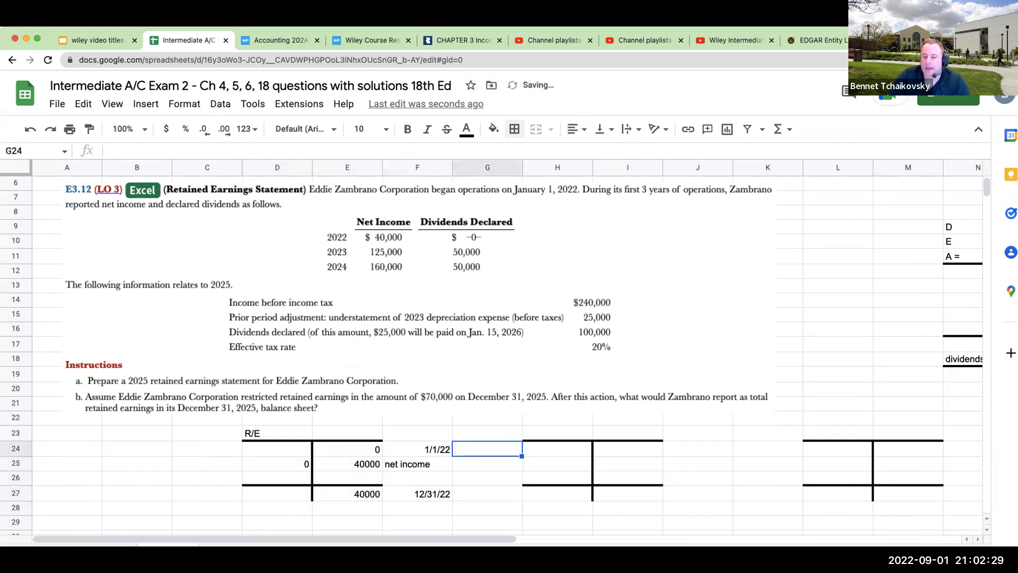
key("Right")
type("R/.E")
key("Return")
key("Up")
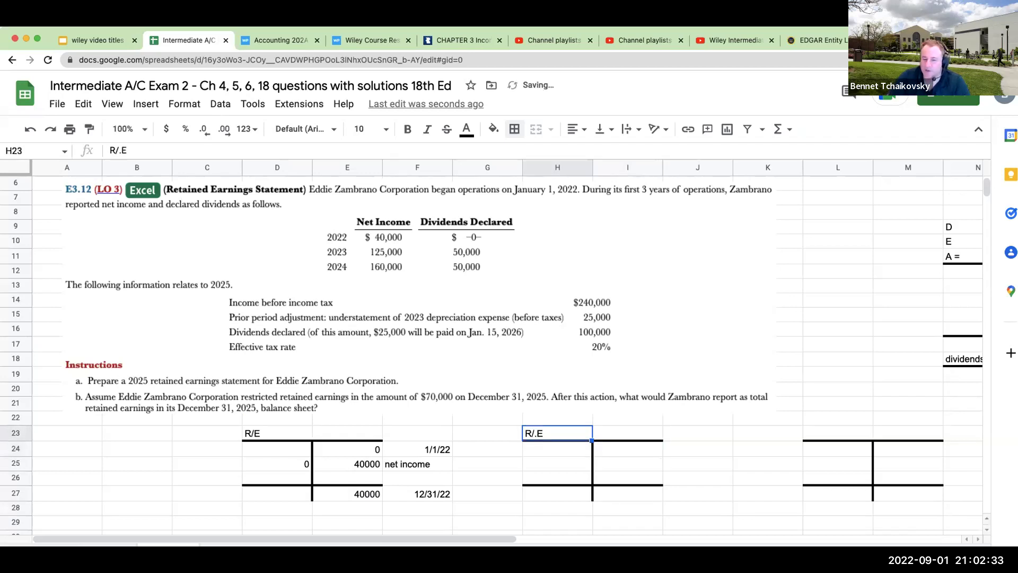
type("R/")
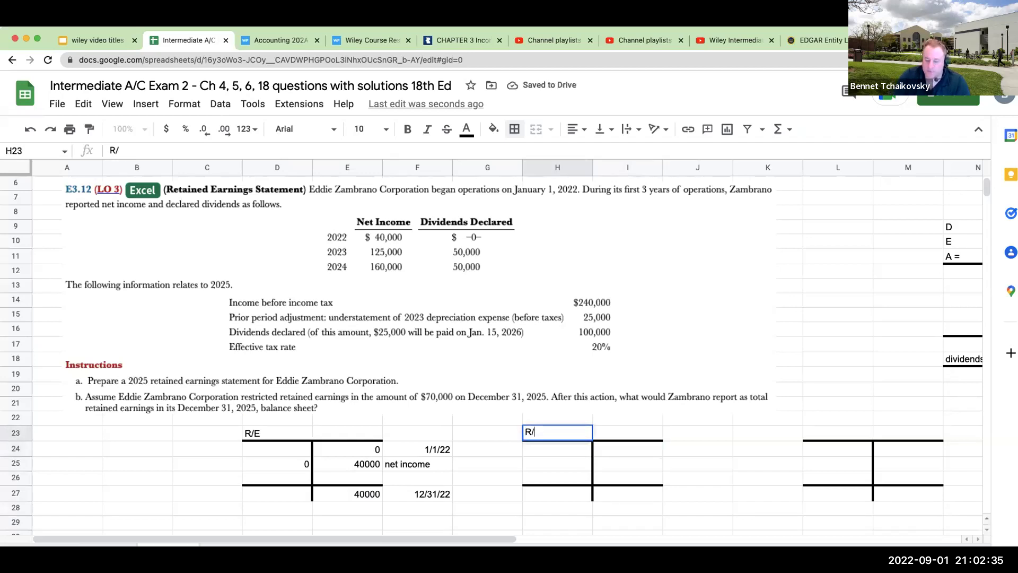
type("E")
key("Return")
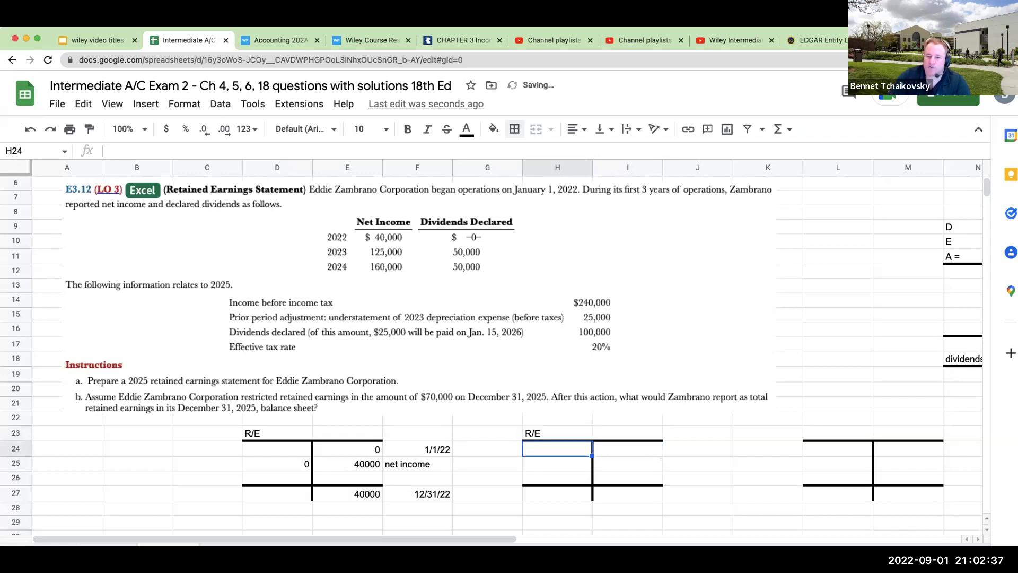
Enter the date 1/1/23 in J24 beside the middle T-account's first credit line.
key("Right")
key("Right")
type("1/1/23")
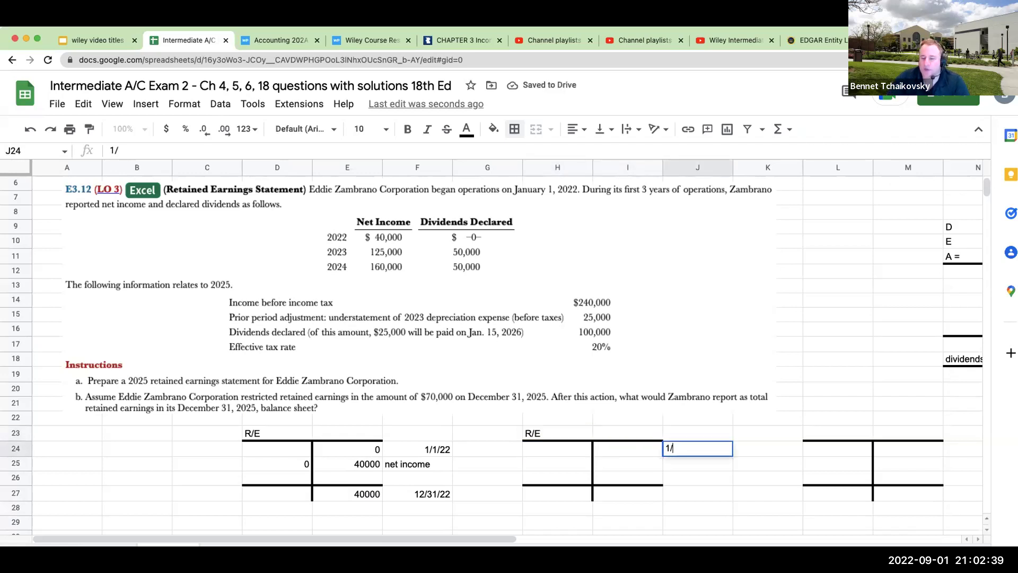
key("Return")
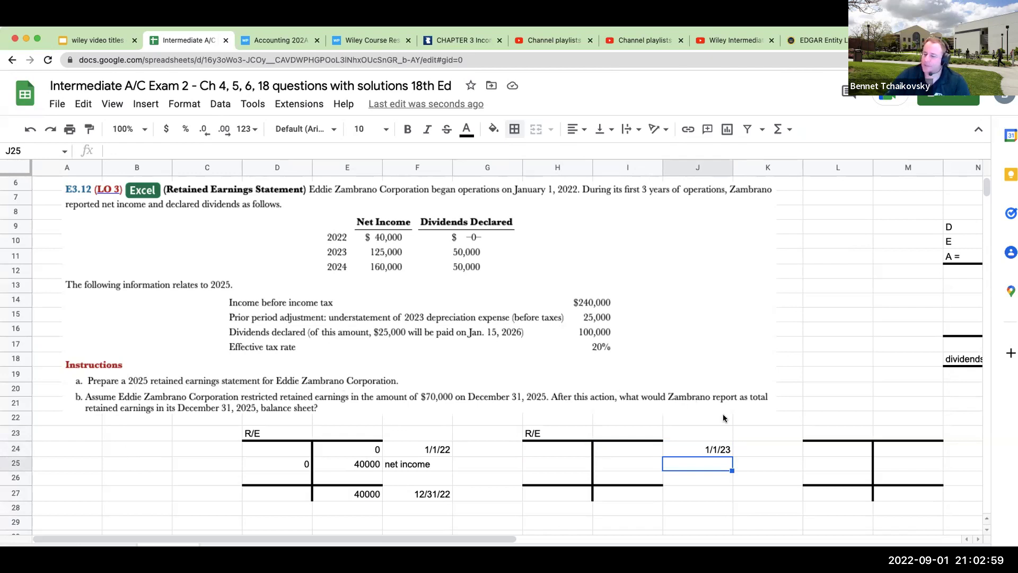
Link the 2023 beginning balance in I24 to the 2022 ending balance in E27.
key("Up")
key("Left")
type("+")
key("Left")
key("Left")
key("Left")
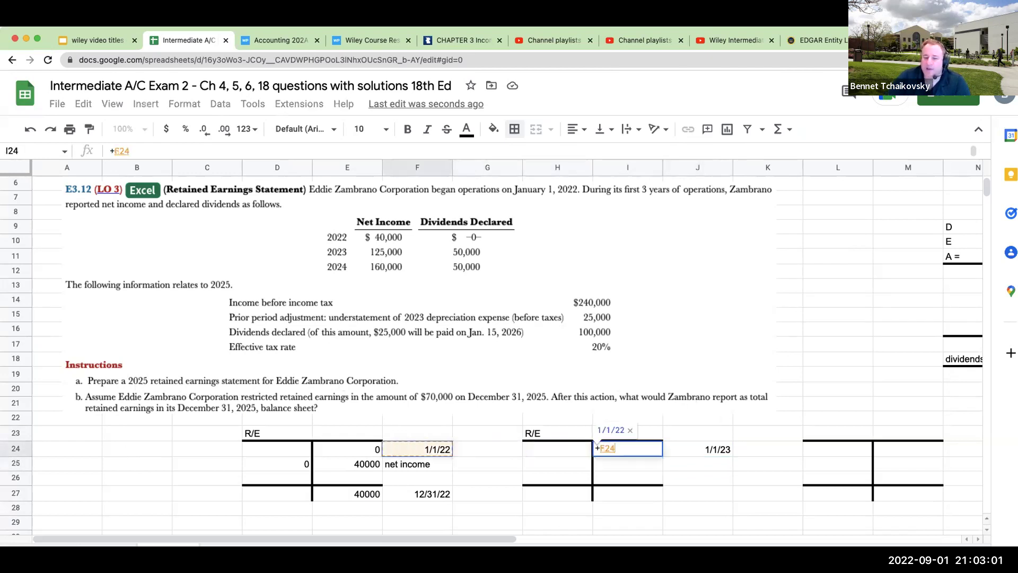
key("Left")
key("Down")
key("Down")
key("Down")
key("Return")
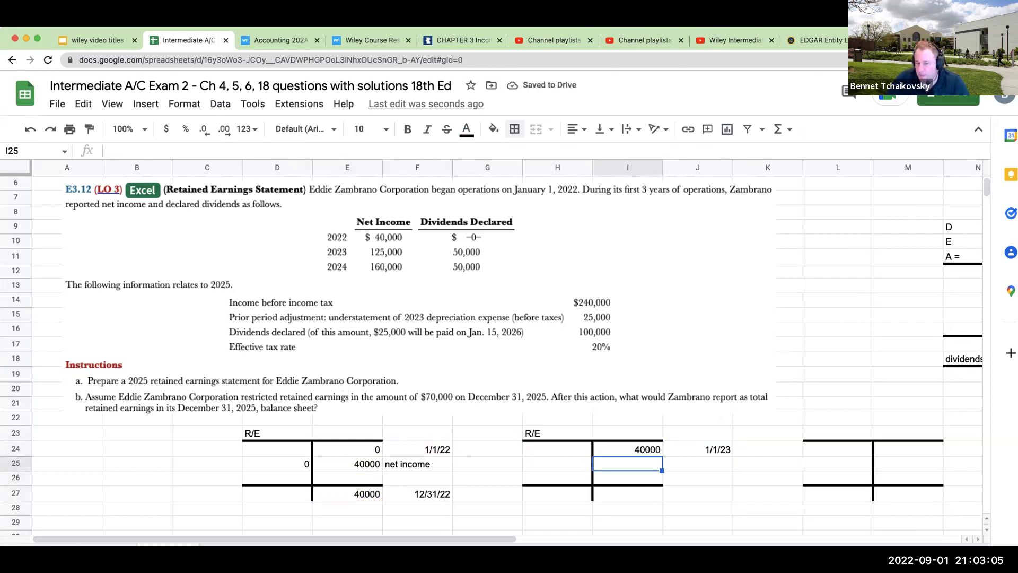
Record the 2023 net income of 125000 in I25 and label it "net income" in J25.
type("125000")
key("Return")
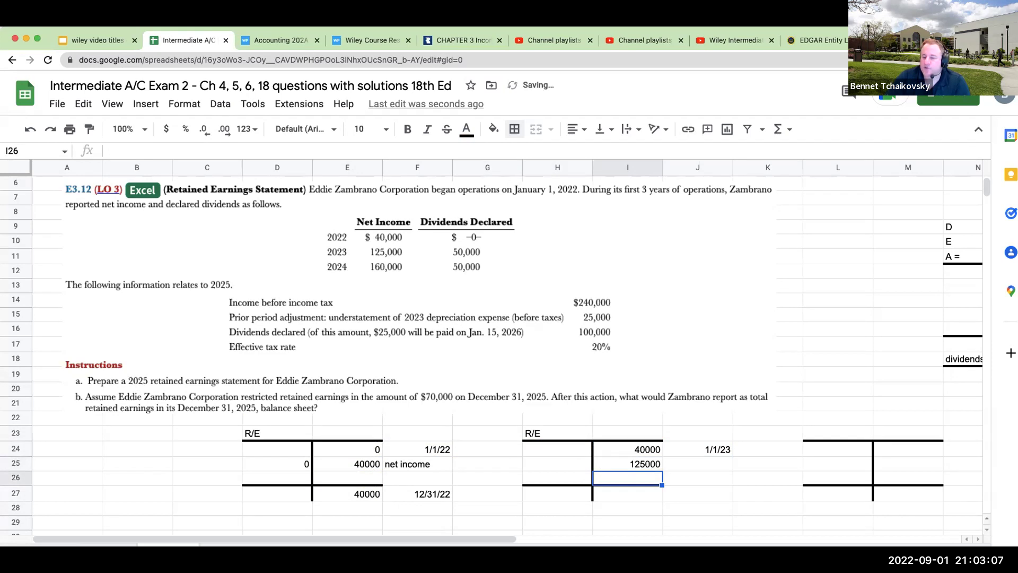
key("Up")
key("Left")
left_click(697, 463)
type("net income")
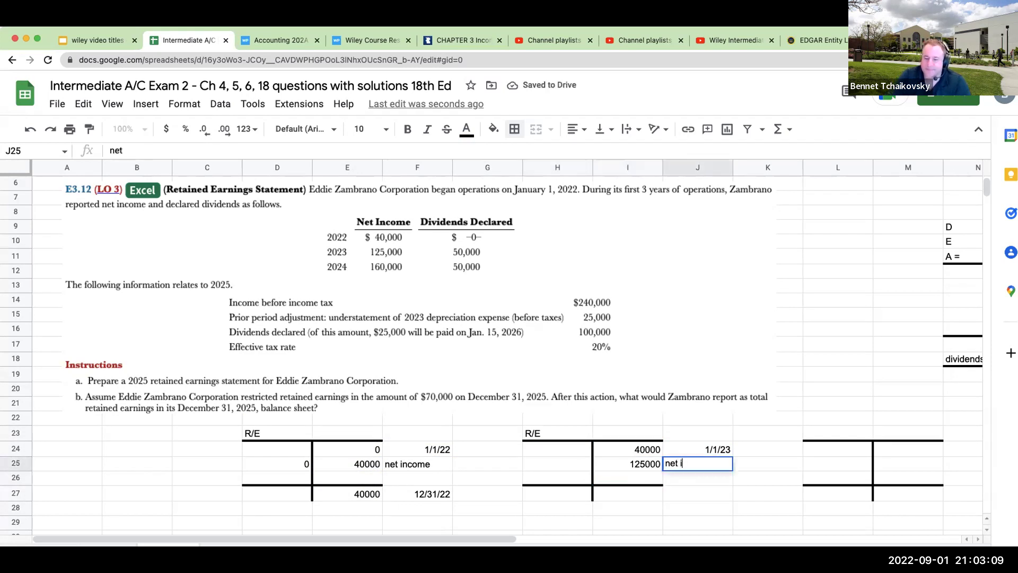
key("Return")
Label G25 "dividends" and record the 2023 dividends of 50000 on the debit side in H25.
key("Up")
key("Left")
key("Left")
key("Left")
type("dividends")
key("Return")
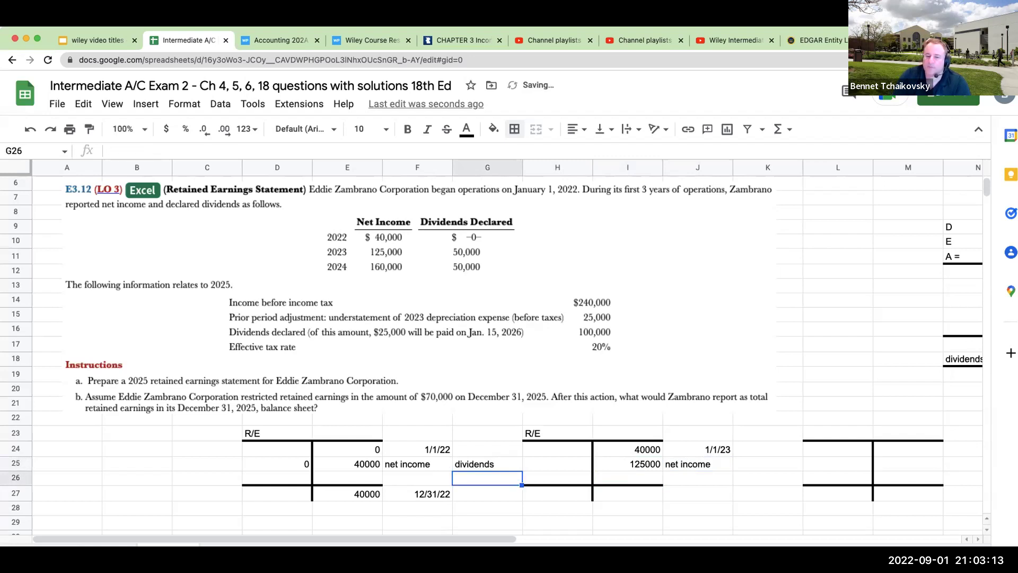
left_click(558, 463)
type("50000")
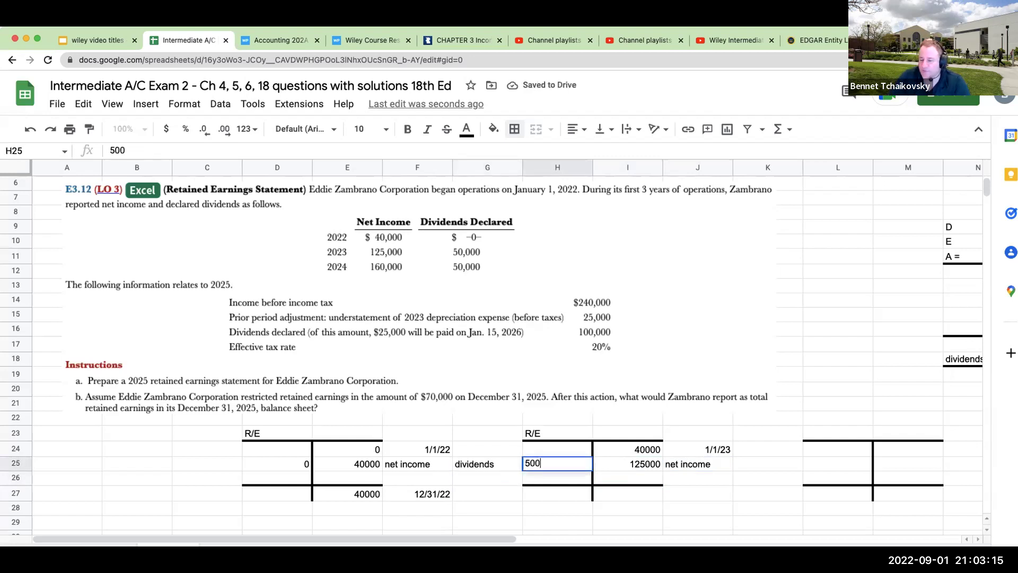
key("Return")
Calculate the 2023 ending balance in I27 as the beginning balance I24 plus net income I25 minus dividends H25.
left_click(627, 463)
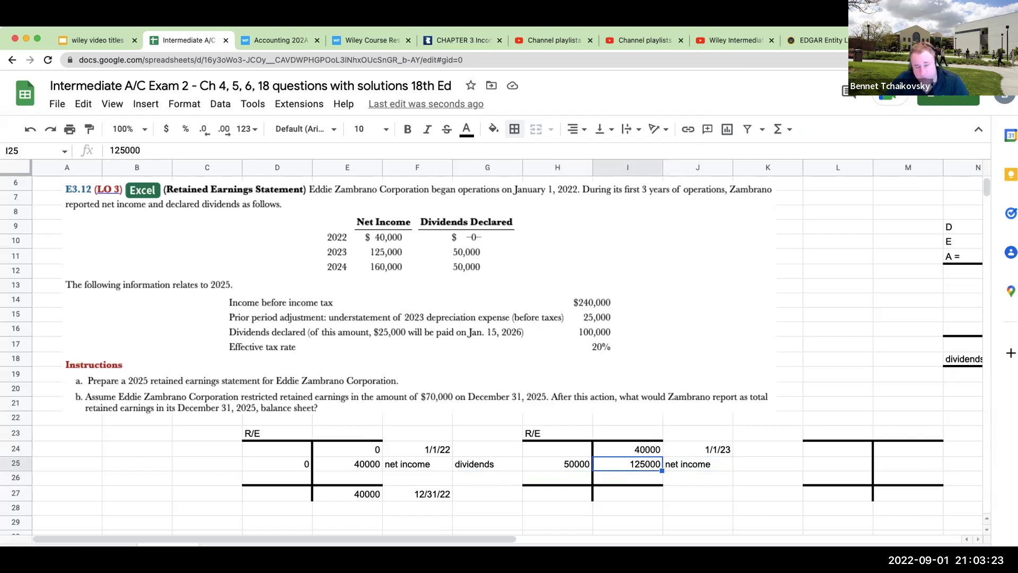
left_click(627, 493)
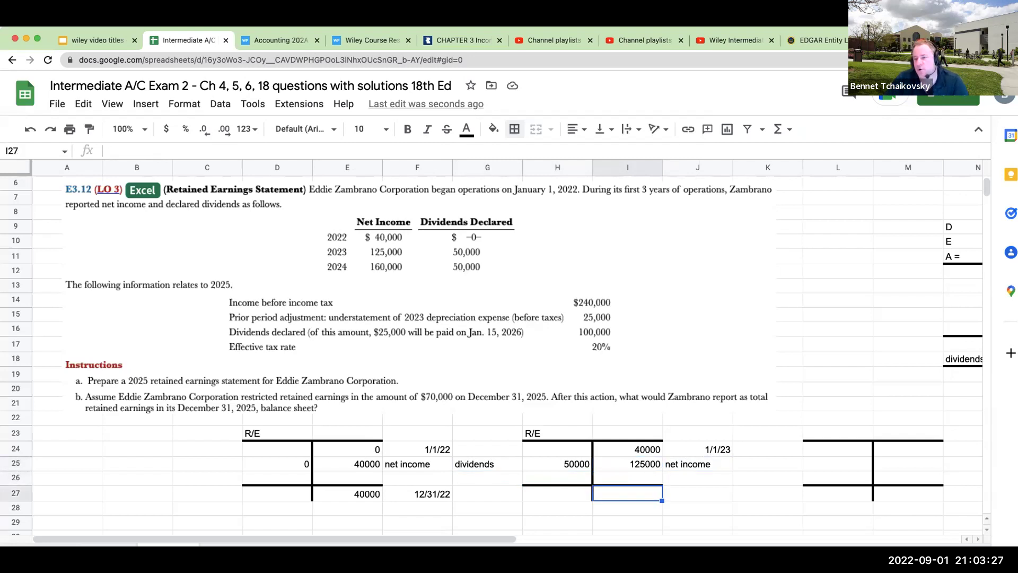
type("+")
key("Up")
key("Up")
key("Up")
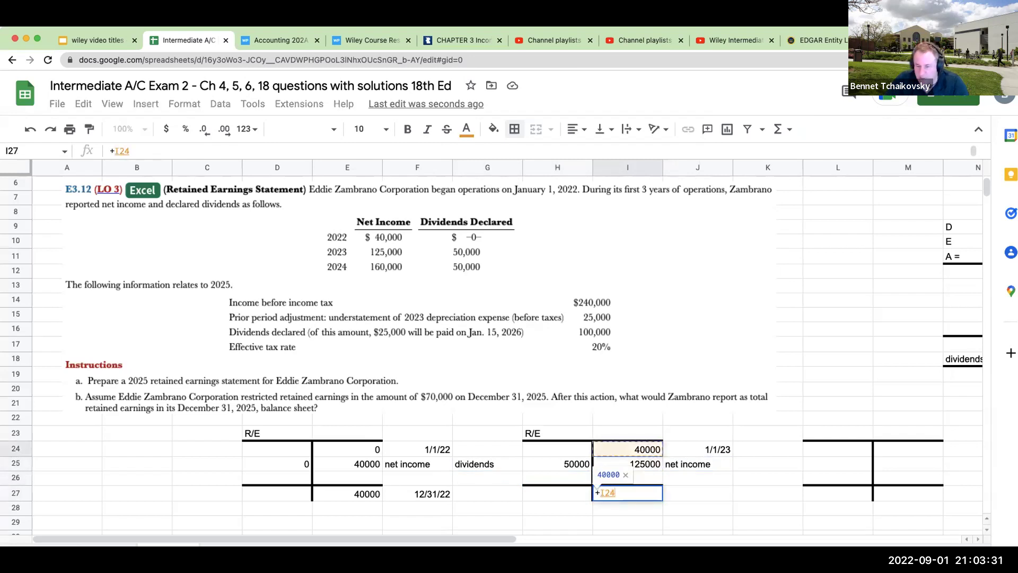
type("+")
key("Up")
key("Up")
type("-")
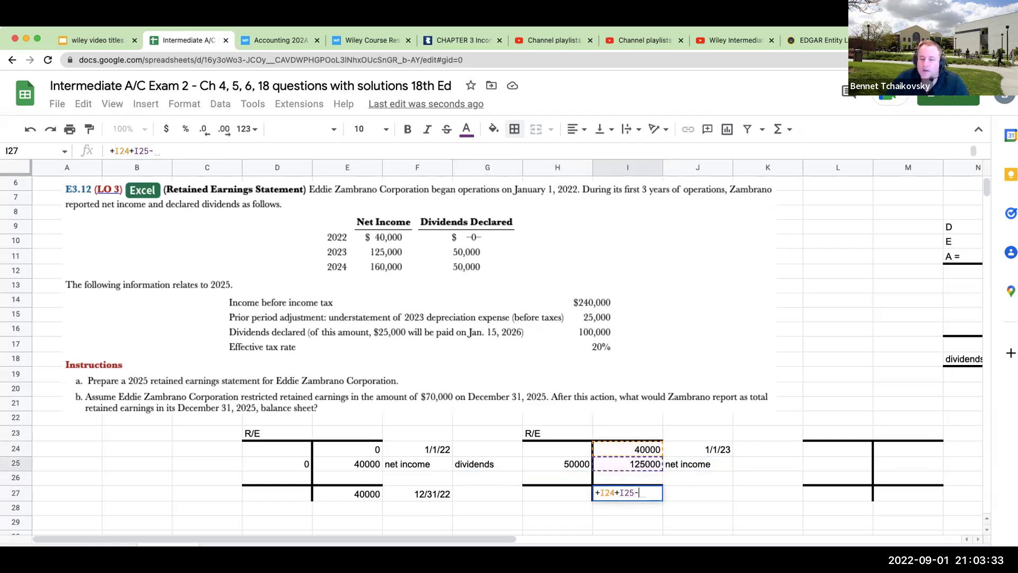
key("Left")
key("Left")
key("Up")
key("Up")
key("Right")
key("Tab")
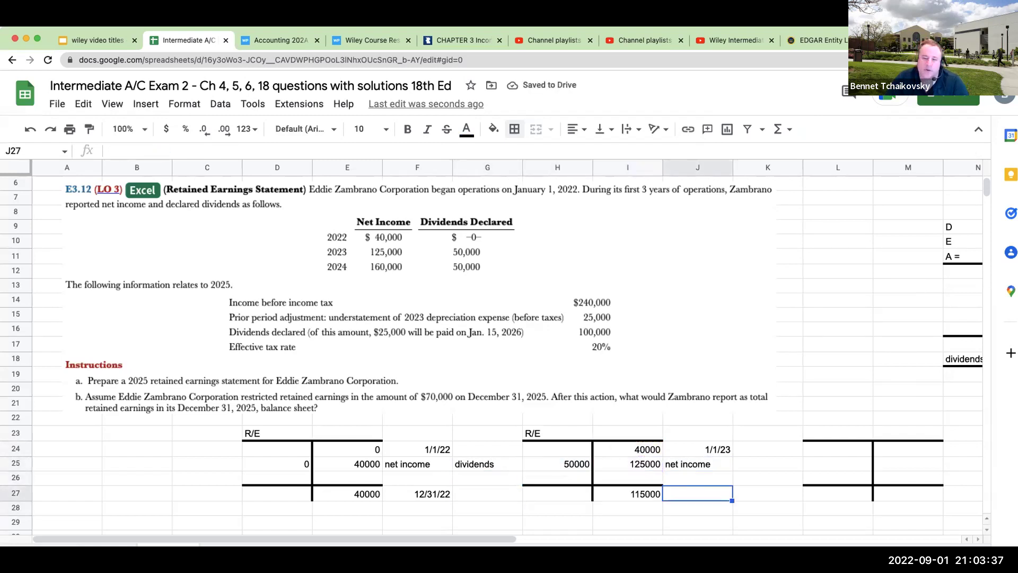
Enter the date 12/31/23 in J27 beside the middle T-account's ending balance.
type("12")
type("/23")
type("/")
key("BackSpace")
key("BackSpace")
key("BackSpace")
type("31")
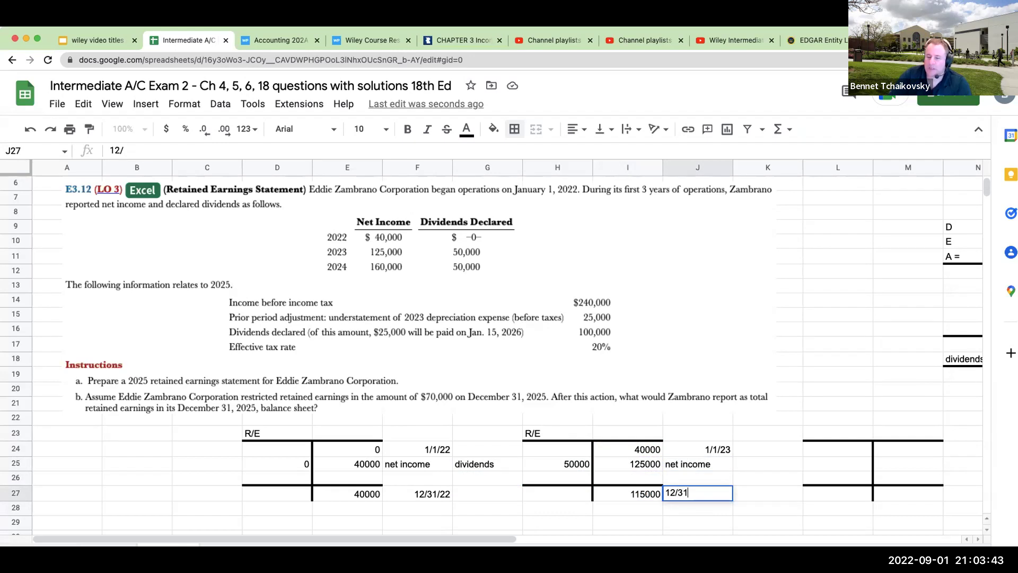
type("/23")
key("Return")
Title the third T-account "R/E" in L23 and enter the date 1/1/24 in N24 beside its first credit line.
left_click(908, 494)
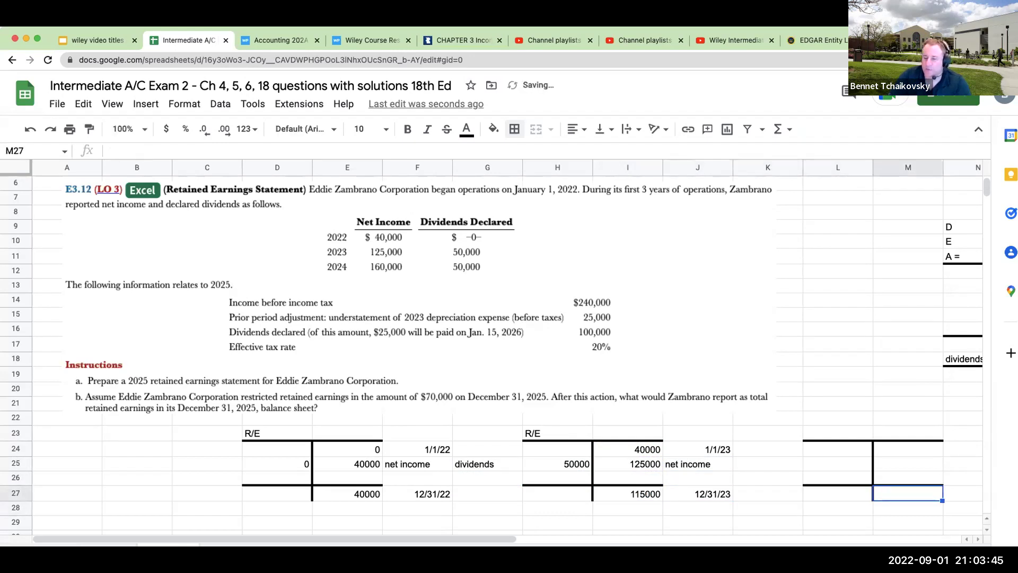
left_click(838, 433)
type("R/")
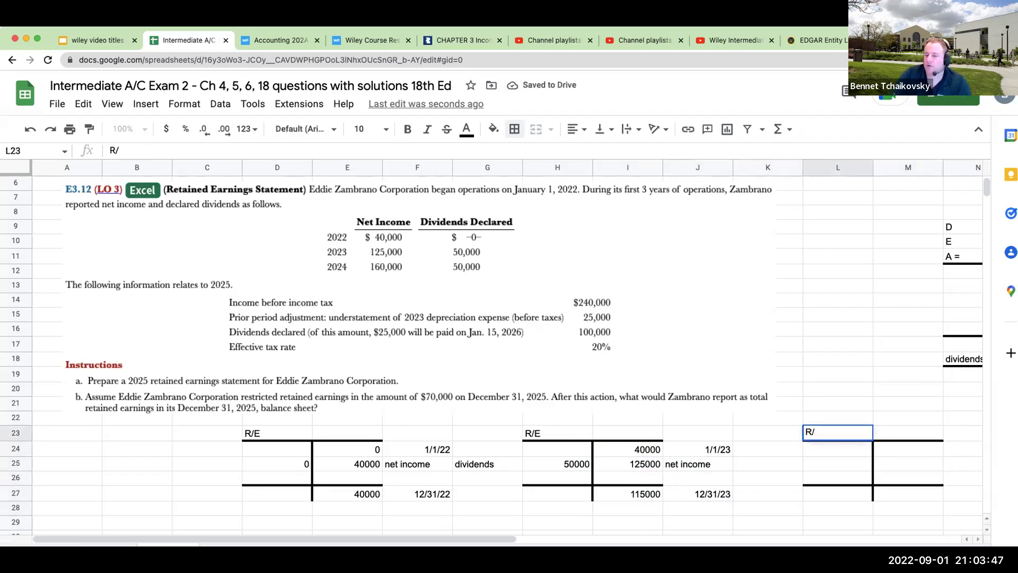
type("E")
key("Return")
key("Right")
key("Right")
type("1/1/24")
Link the 2024 beginning balance in M24 to the 2023 ending balance in I27.
key("Left")
type("+")
key("Left")
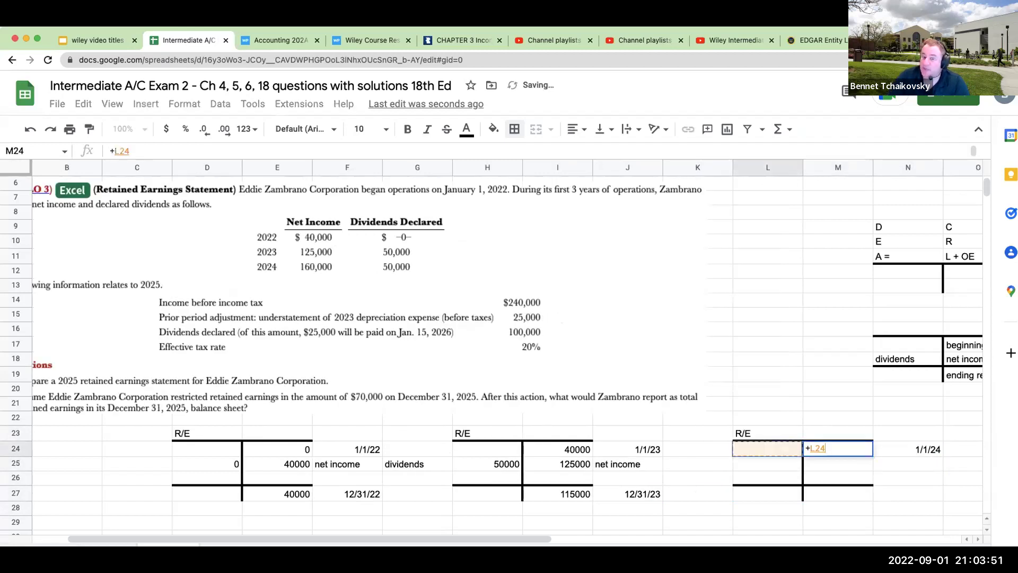
key("Left")
key("Left")
key("Left")
key("Down")
key("Down")
key("Down")
key("Return")
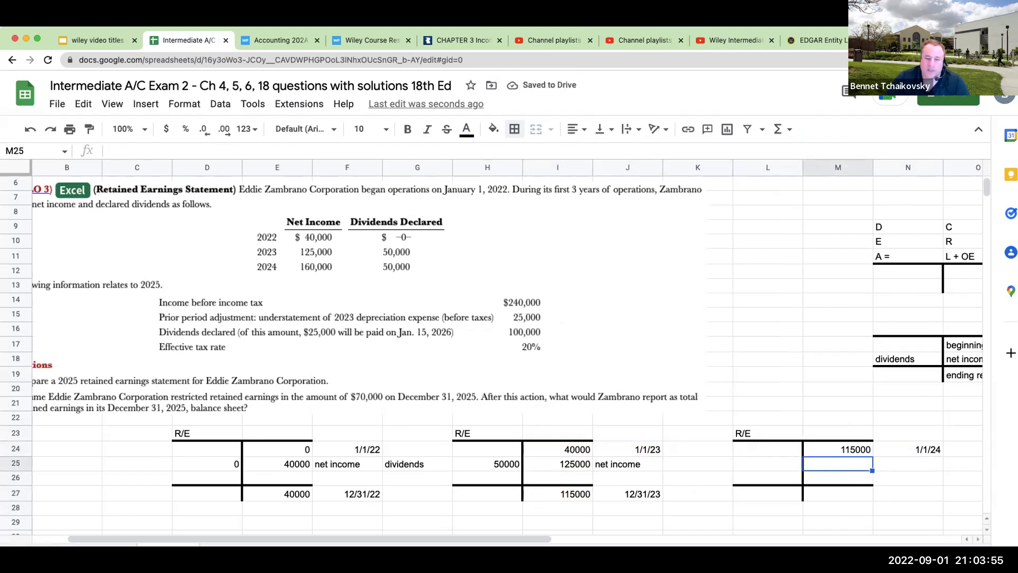
Label N25 "net income" and record the 2024 net income of 160000 on the credit side in M25.
left_click(905, 469)
type("net income")
key("Return")
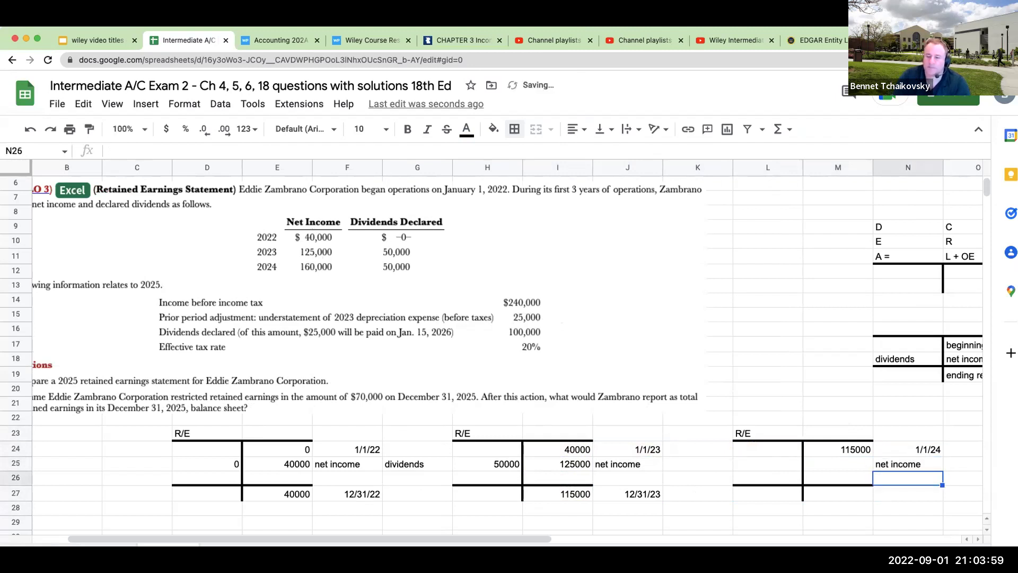
left_click(838, 464)
type("160000")
key("Return")
Label K25 "dividends" and record the 2024 dividends of 50000 on the debit side in L25.
left_click(628, 463)
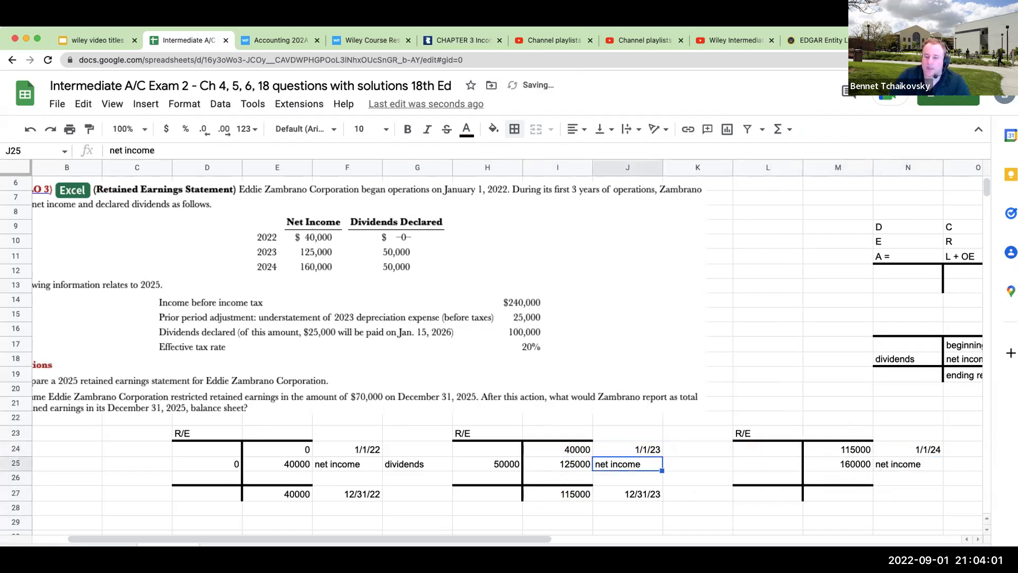
left_click(697, 463)
type("d")
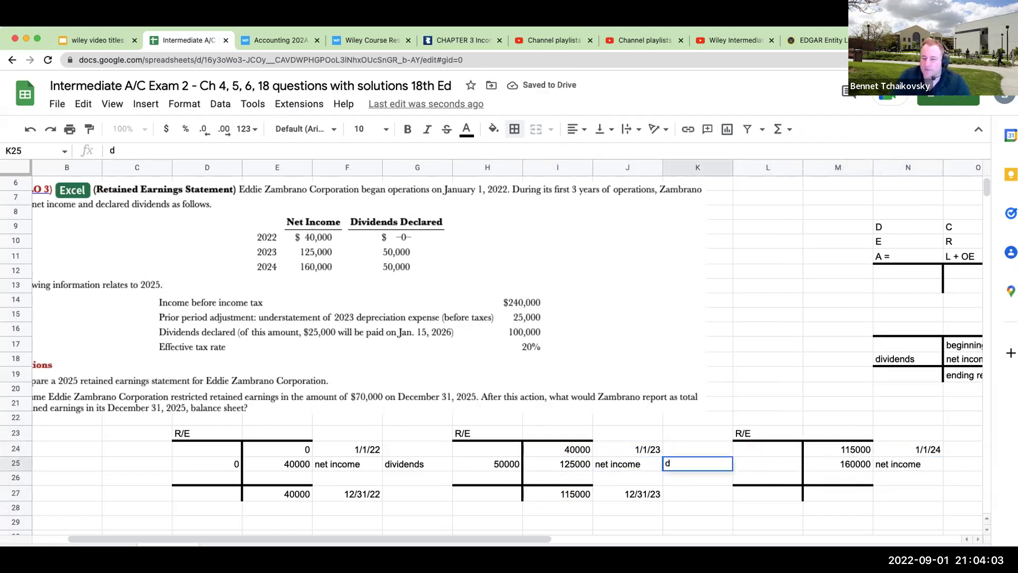
type("ividends")
key("Tab")
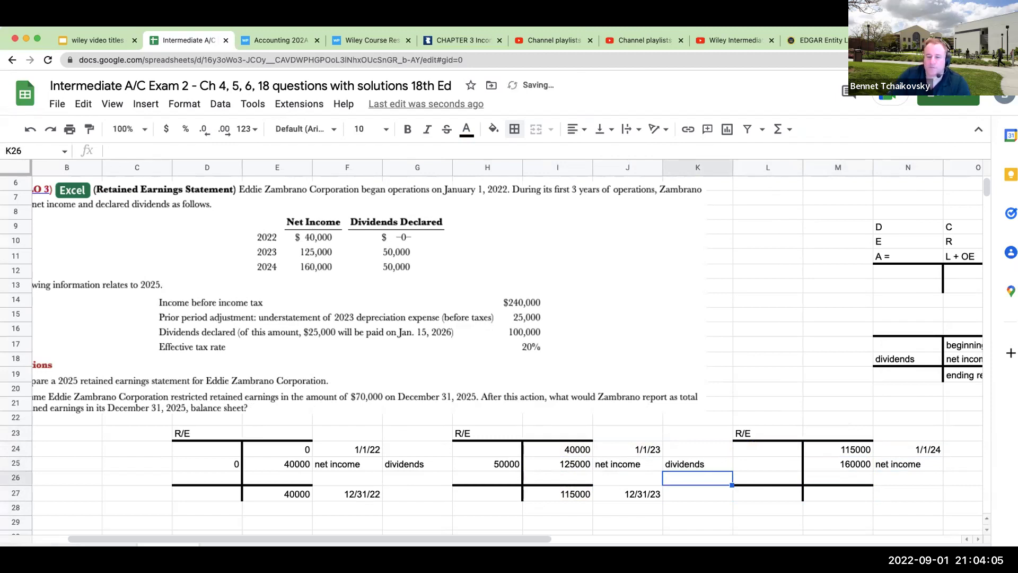
type("50000")
key("Return")
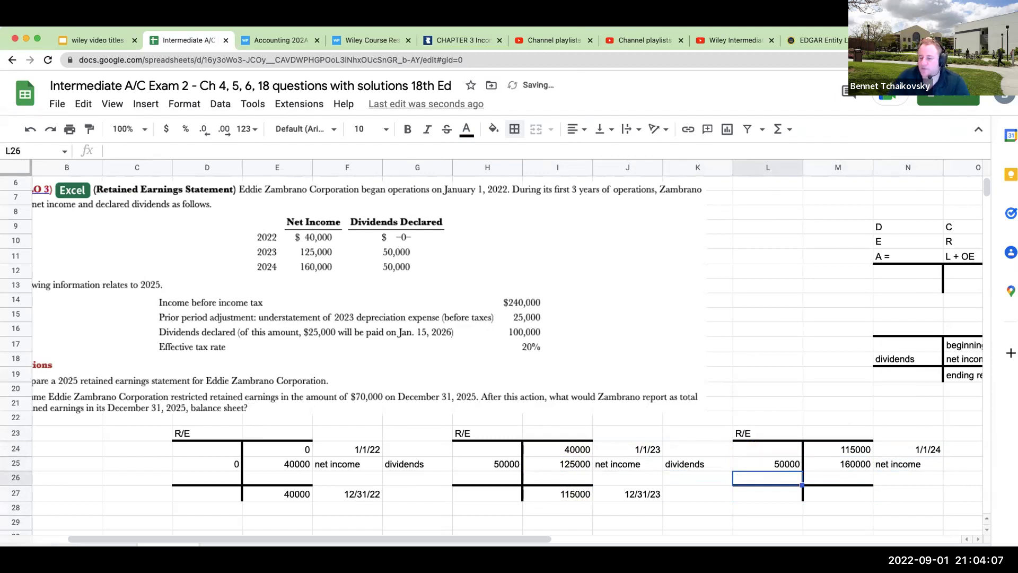
Calculate the 2024 ending balance in M27 as beginning balance M24 plus net income M25 minus dividends L25.
left_click(838, 493)
type("+M26")
key("Up")
key("Up")
type("+")
key("Up")
key("Up")
type("-")
key("Left")
key("Tab")
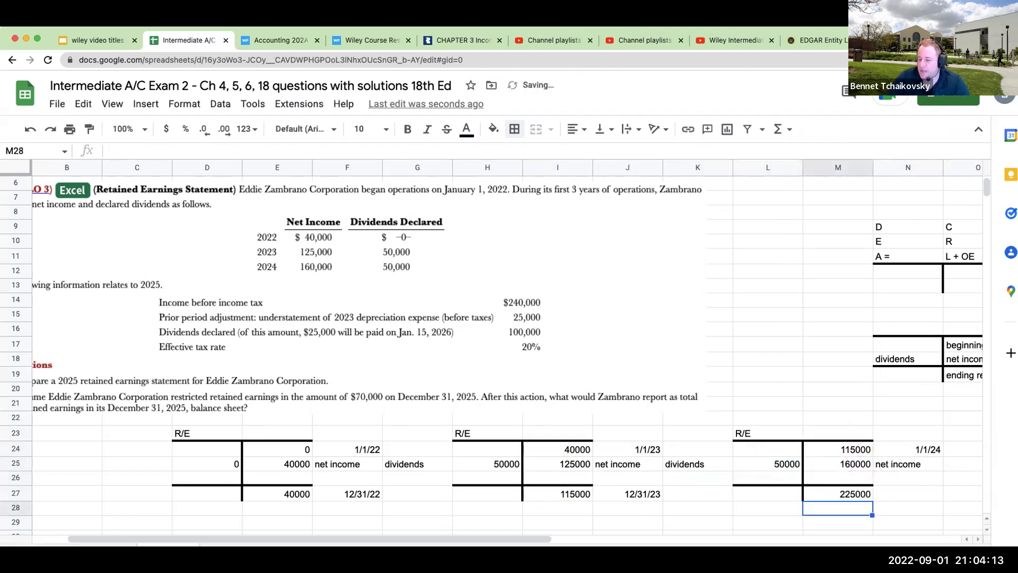
Label the third T-account's closing balance "ending retained earnings" in N27.
type("ending ret")
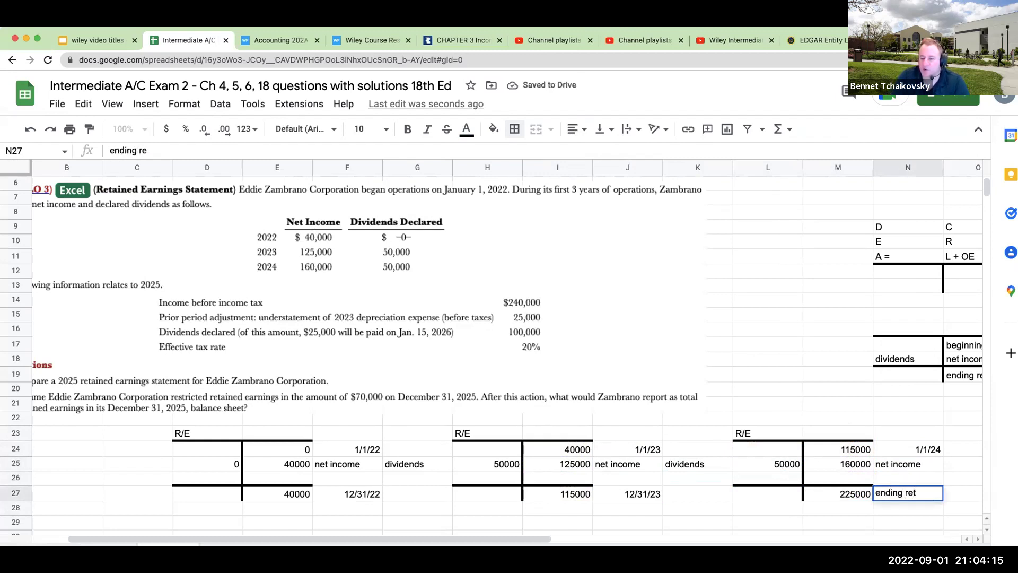
type("ained earnings")
key("Return")
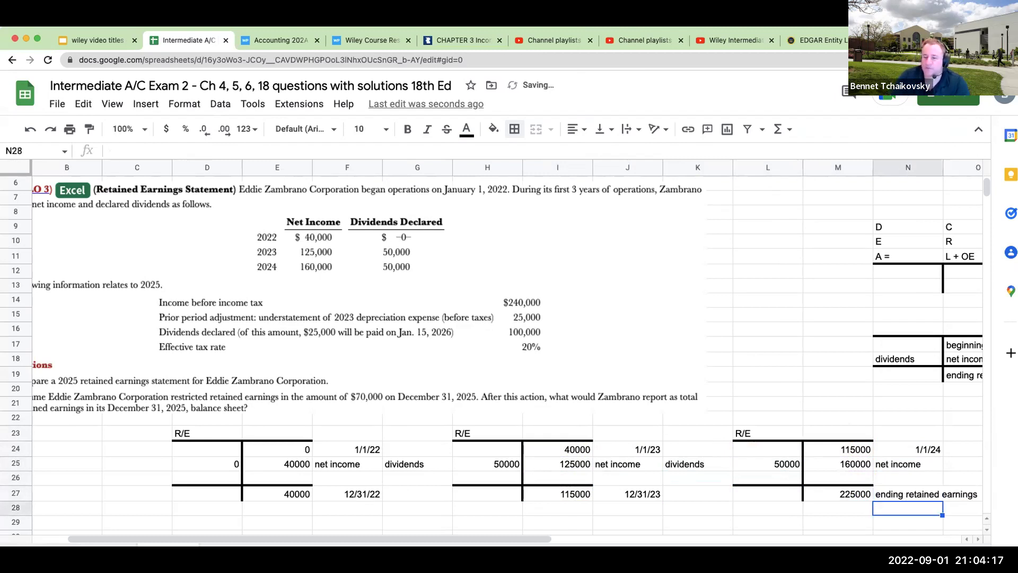
Select the title cell D30 of the empty T-account below the 2022 one.
key("Down")
key("Down")
key("Down")
key("Down")
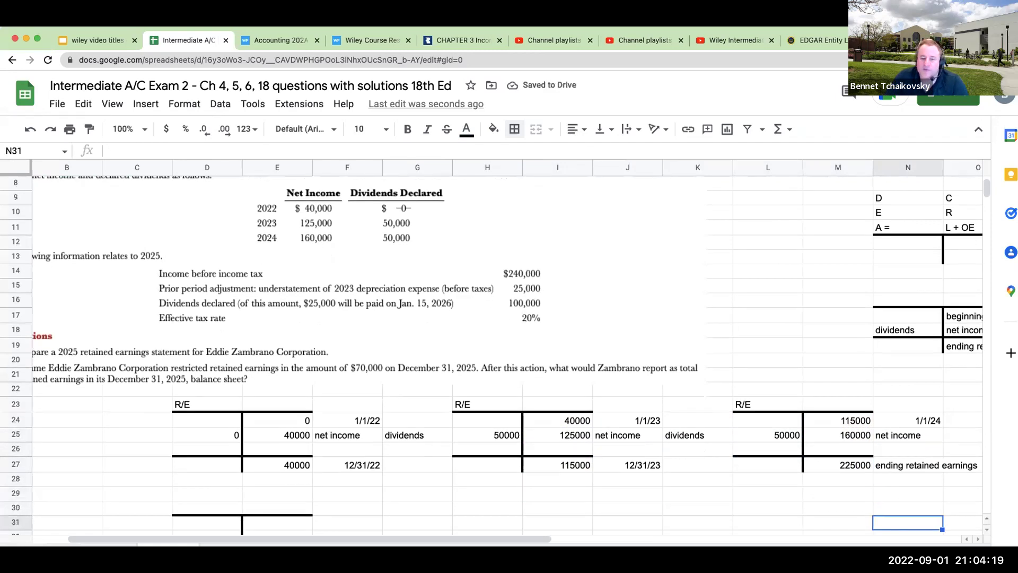
key("Left")
key("Left")
key("Left")
key("Left")
key("Left")
key("Left")
key("Left")
key("Left")
key("Left")
key("Left")
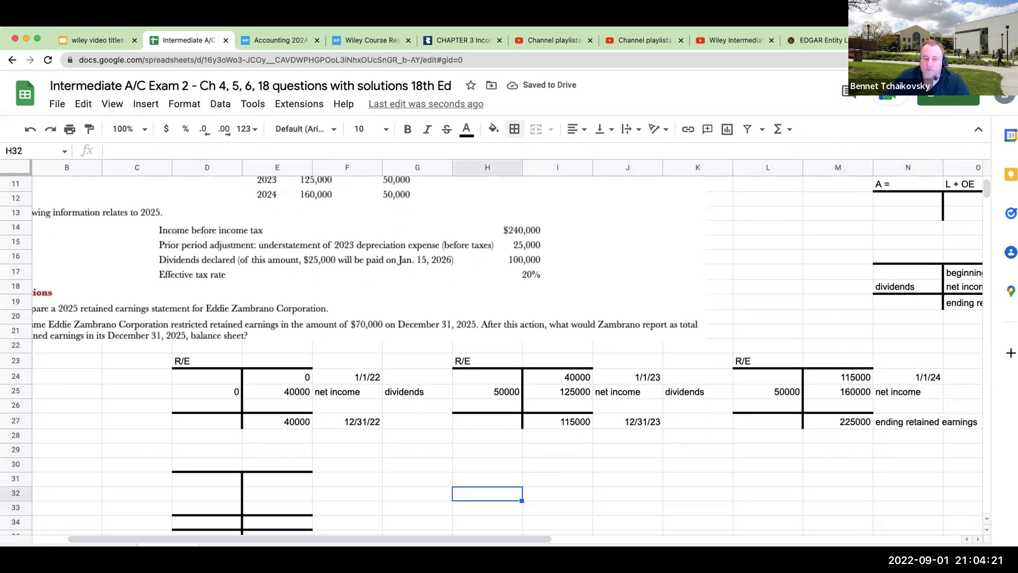
key("Up")
key("Up")
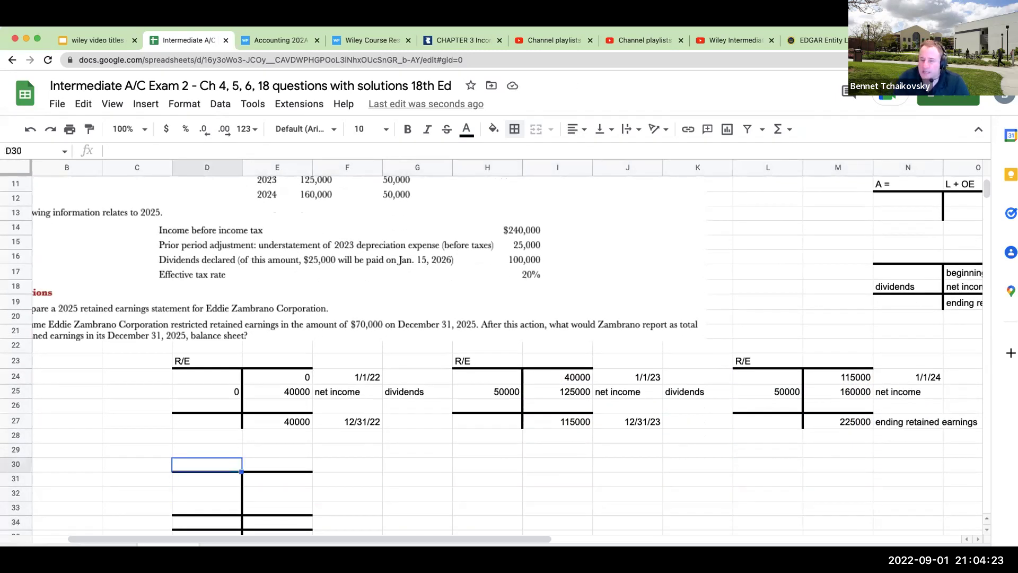
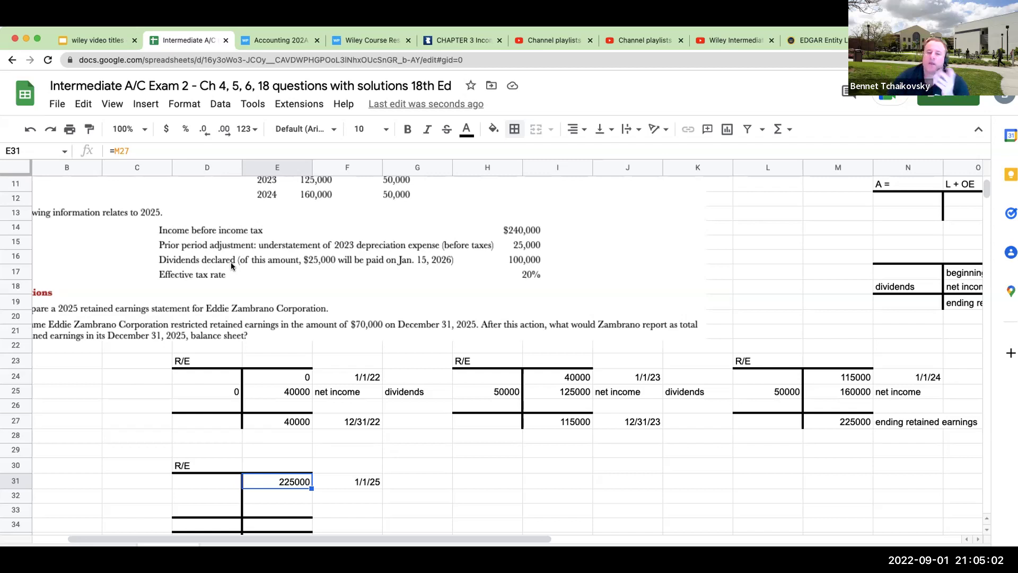
Start the 2025 retained earnings statement with the line label "beginning retained earnings" in H31.
left_click(564, 459)
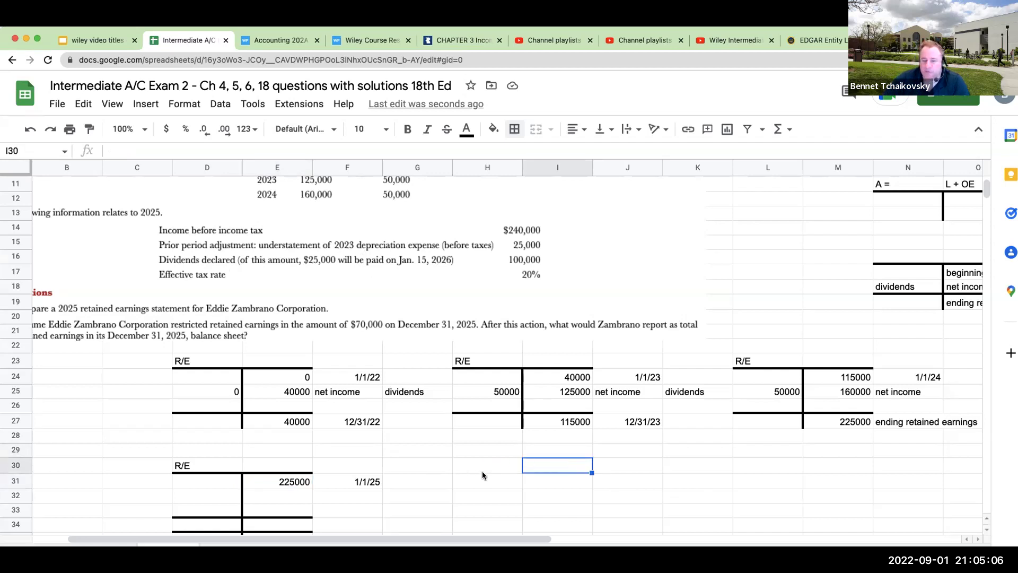
left_click(512, 483)
type("be")
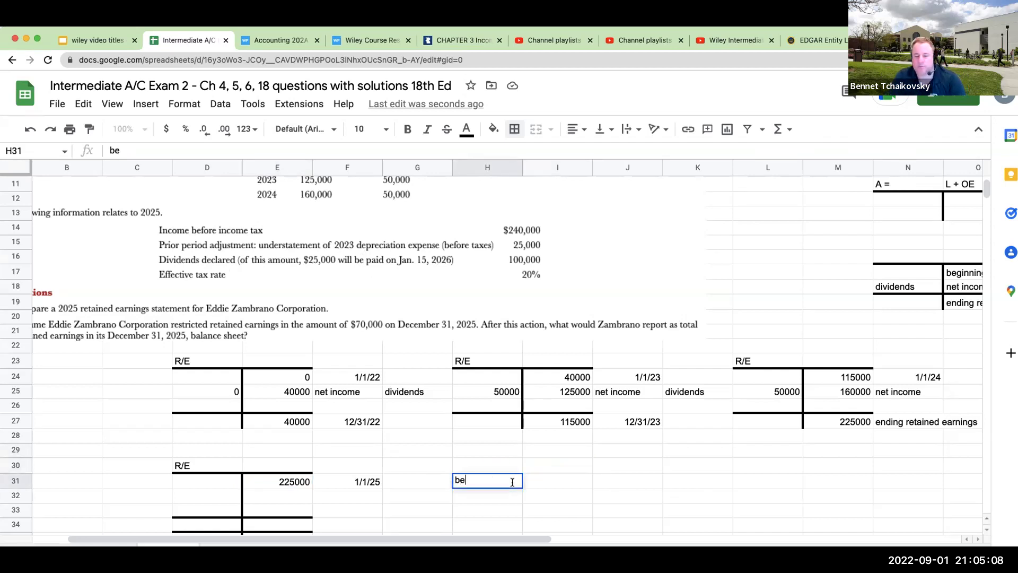
type("ginning retaine")
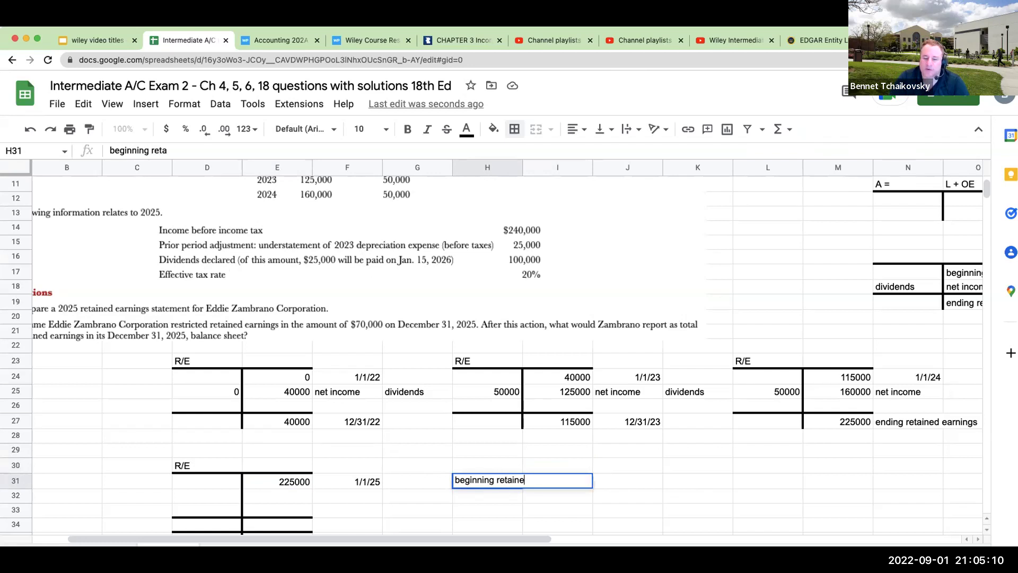
type("d earnings")
key("Return")
Link the statement's beginning retained earnings amount in J31 to the 1/1/25 balance in E31.
left_click(628, 480)
type("+")
left_click(277, 481)
key("Return")
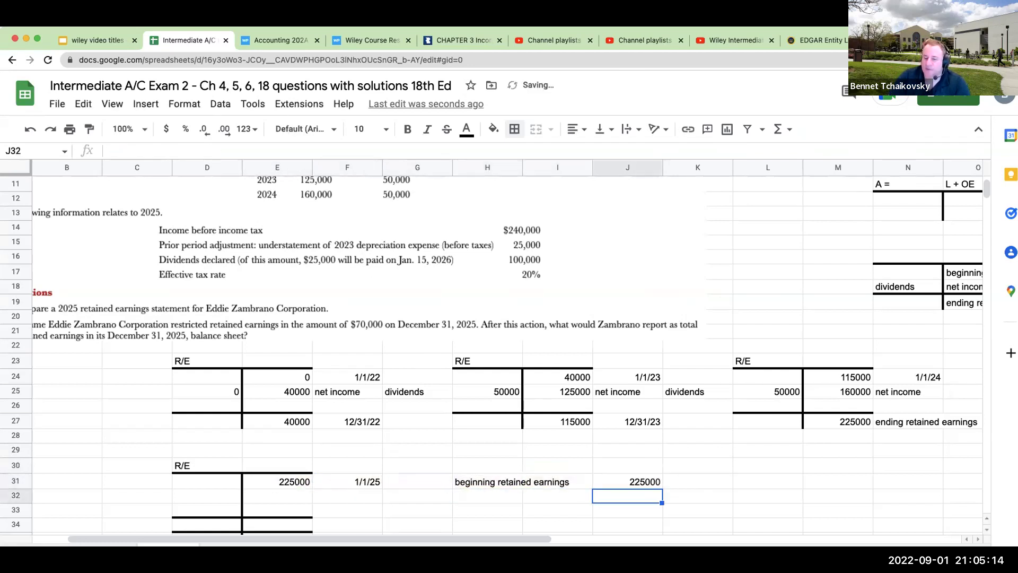
Add the statement line label "less: prior period adjustement" in H32.
key("Left")
key("Left")
type("less")
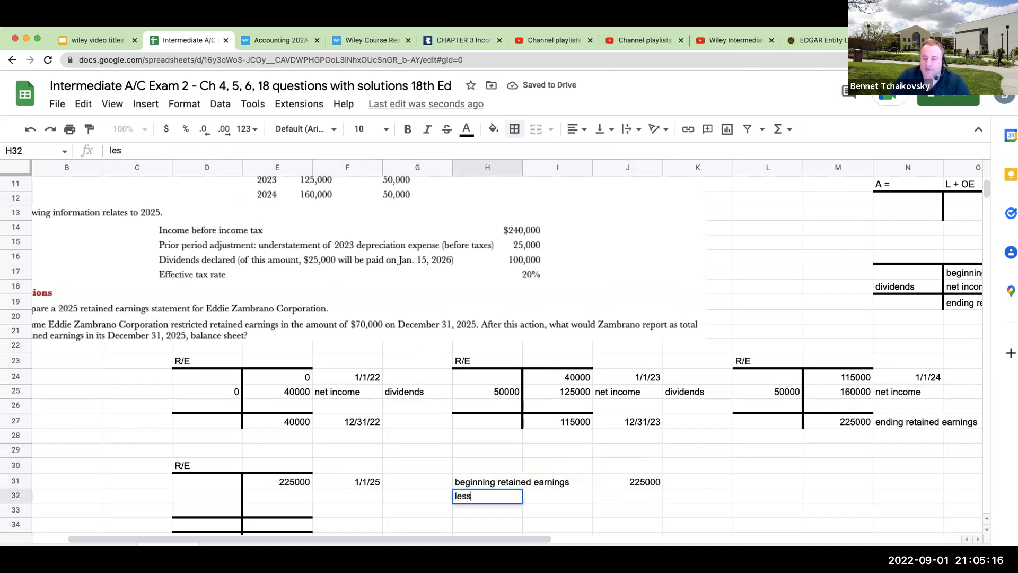
type(": prior p")
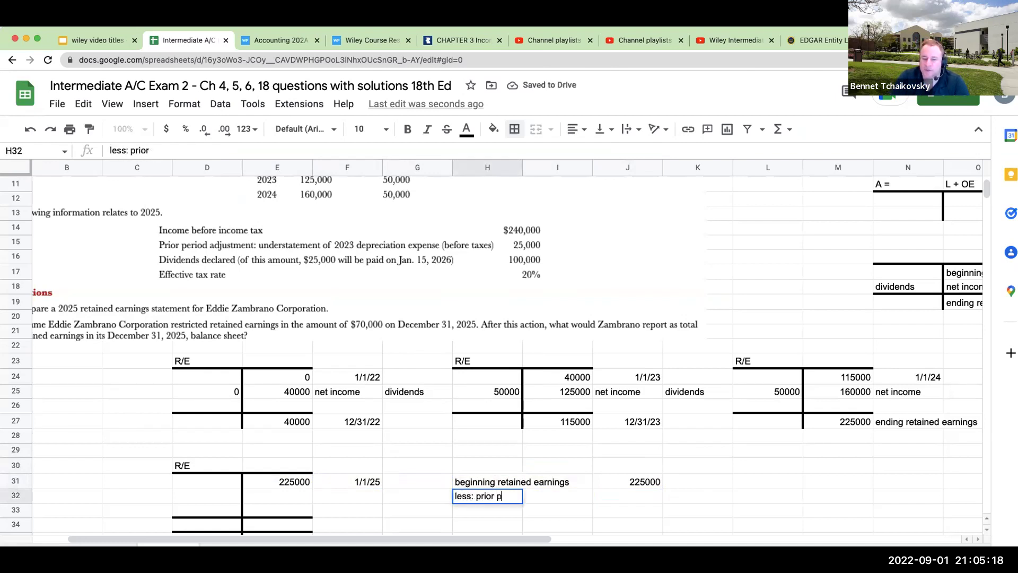
type("eriod adjustemn")
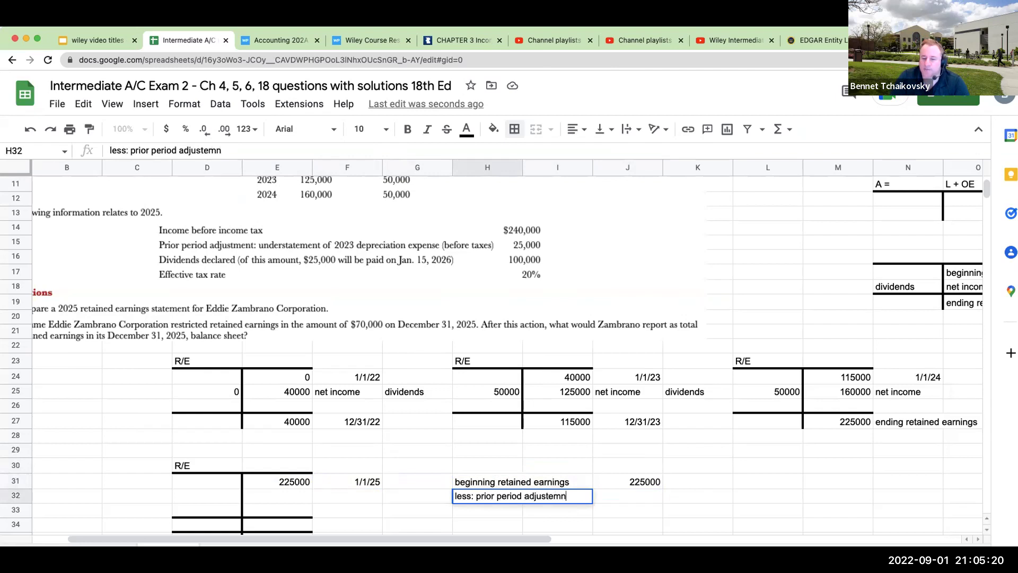
type("ent")
key("Return")
Calculate the after-tax prior period adjustment in J32 as 25000*.8.
key("Up")
key("Right")
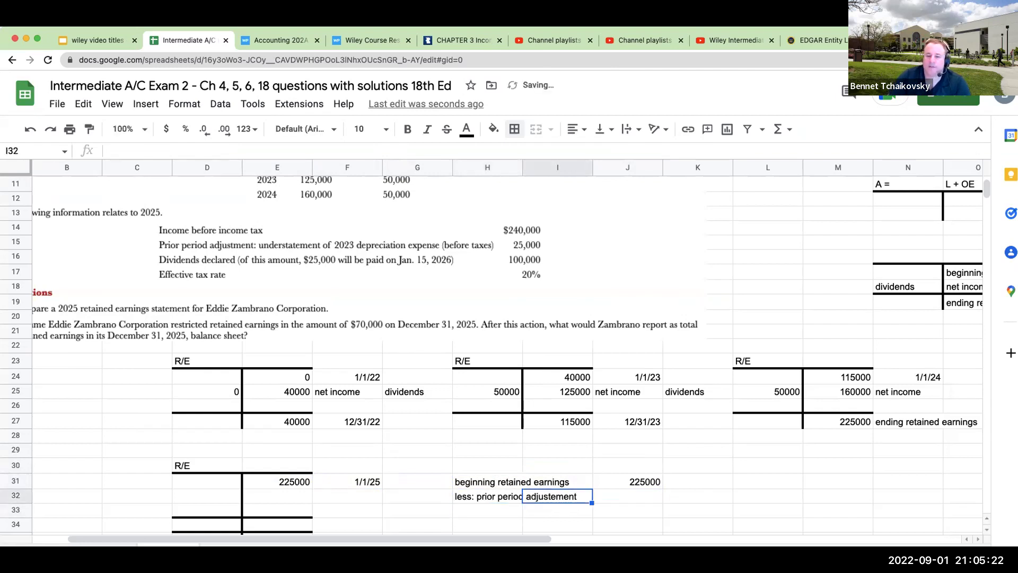
key("Right")
type("+")
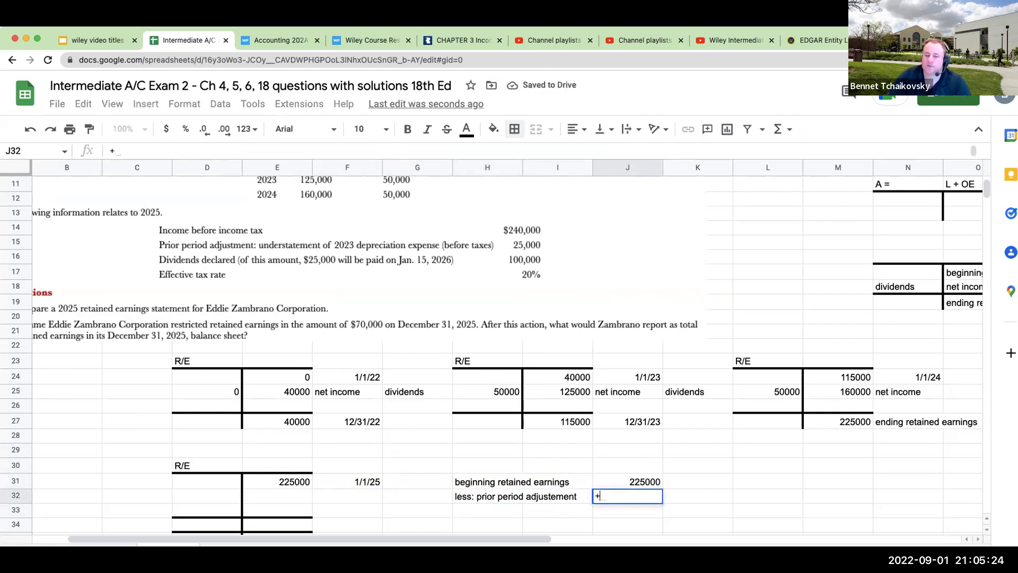
type("25000*.8")
key("Tab")
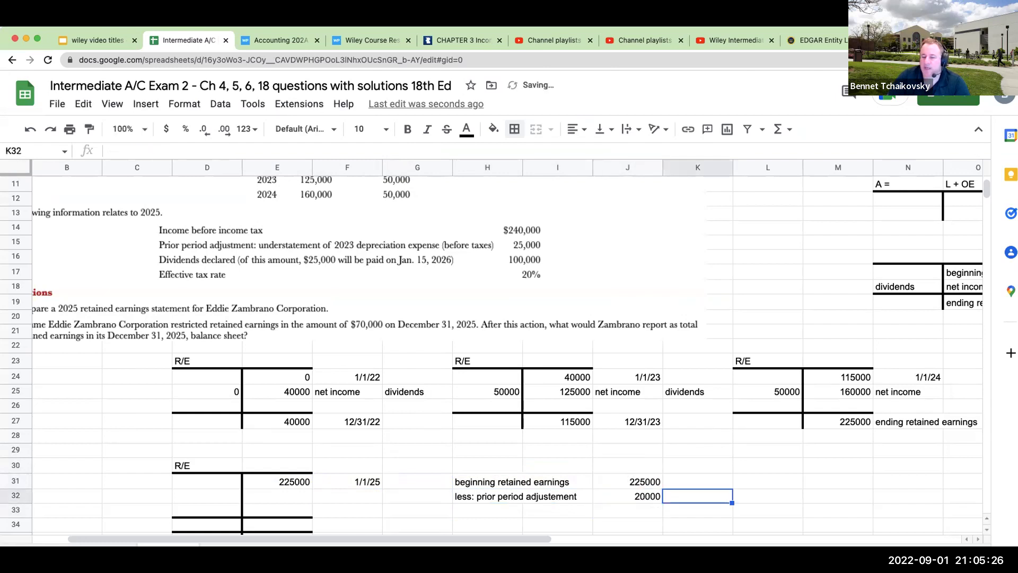
Enter the supporting note "25,000 pre- tax - 5,000 (25K*20%) = 20k (after after tax" in K32 beside the prior period adjustment.
type("25,000 pre")
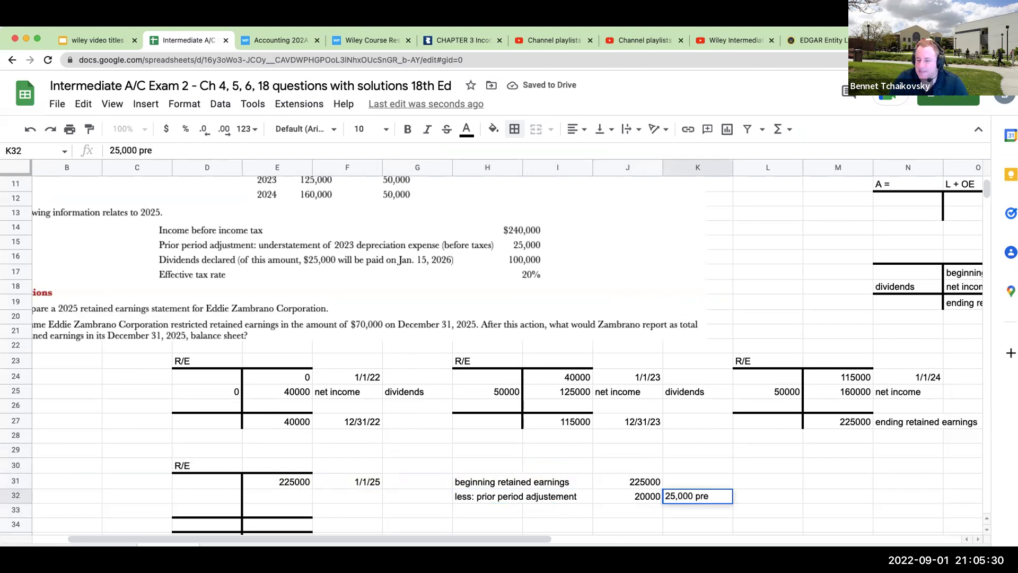
type(" - tax -")
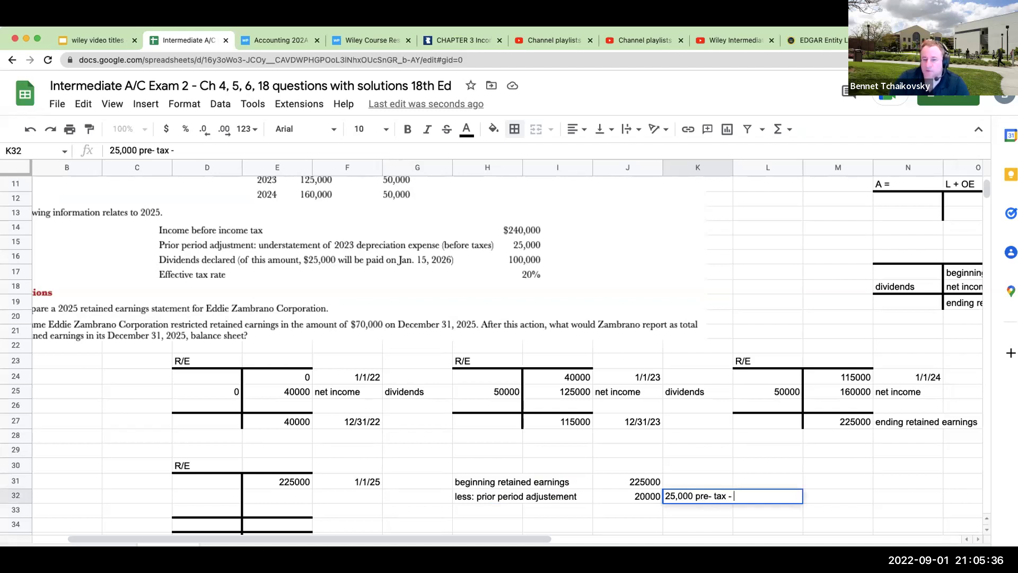
type(" 5,000 (24K")
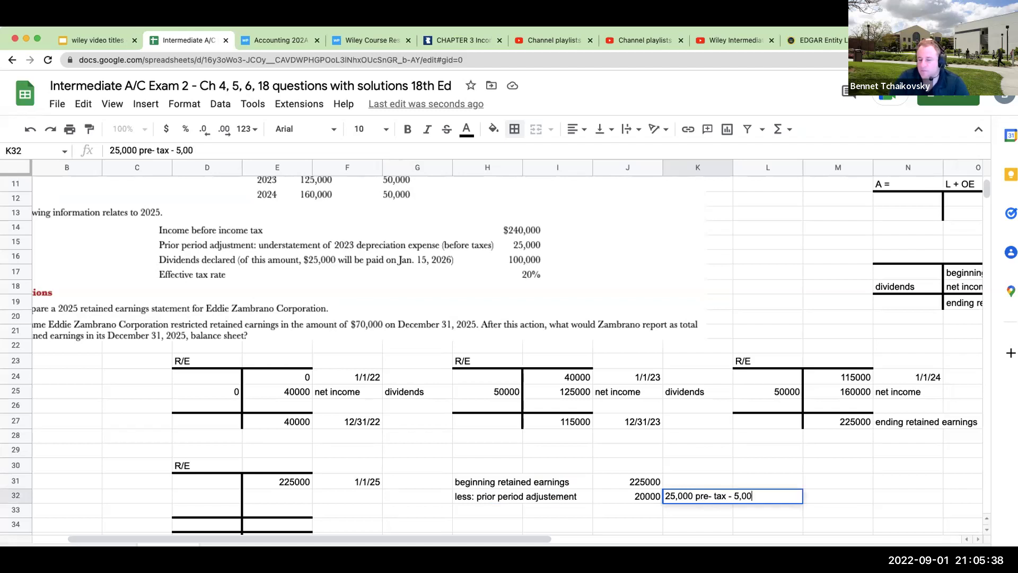
key("BackSpace")
key("BackSpace")
type("5K")
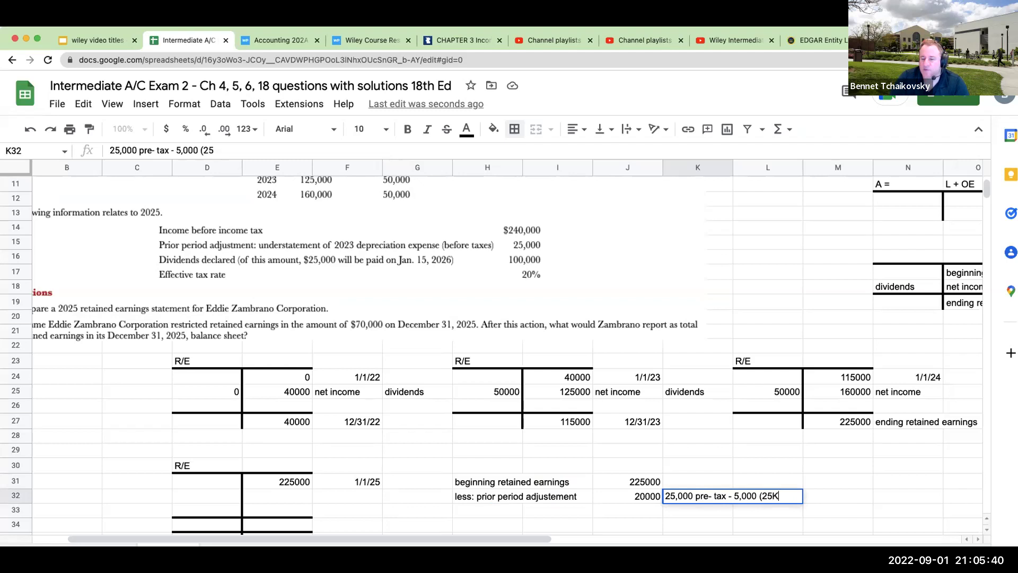
type("*20%) =")
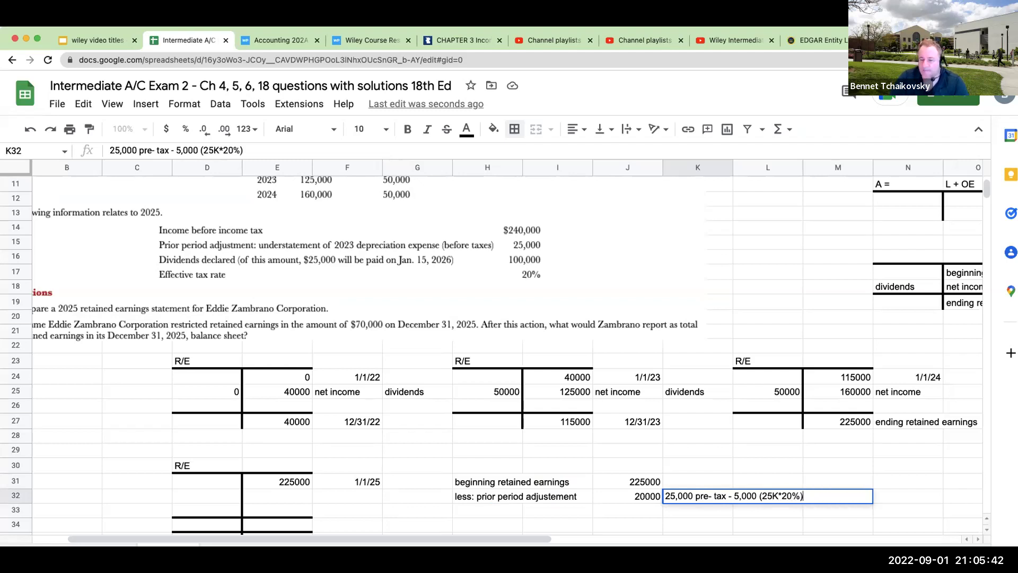
type(" 20-")
type("k (after ta")
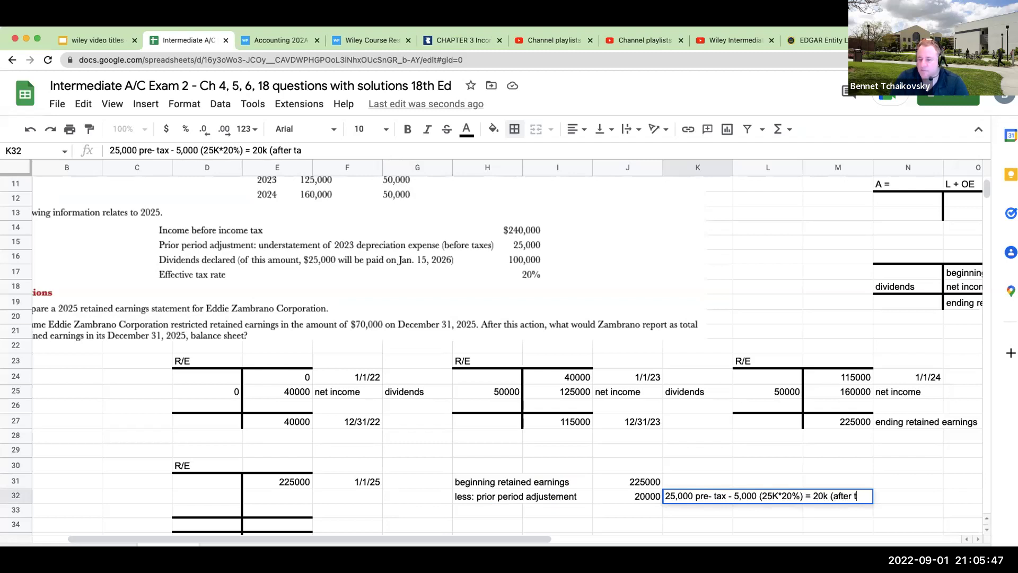
key("BackSpace")
type("after after tax")
key("Return")
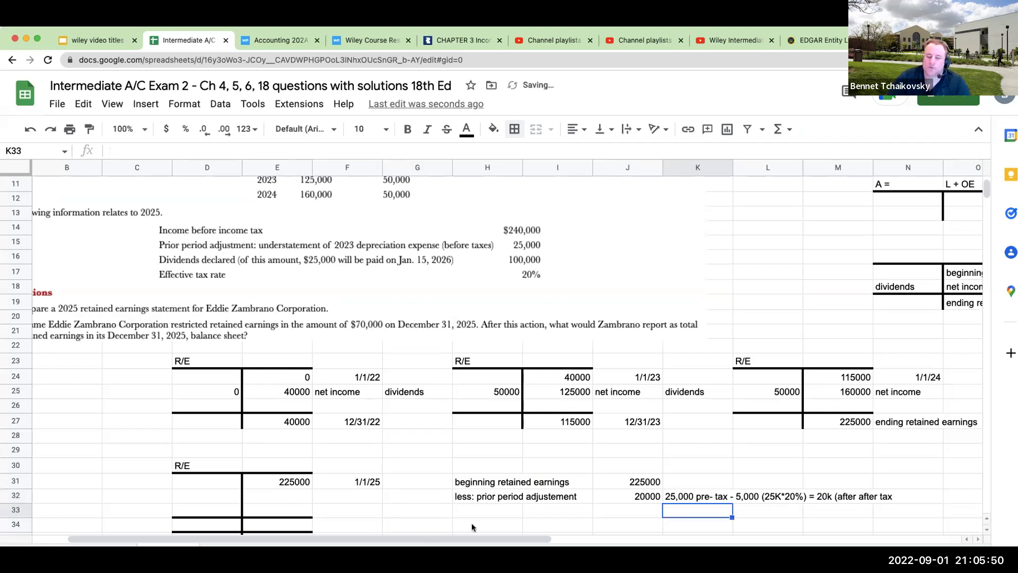
Extend the statement label in H32 to "less: prior period adjustement, net of tax".
left_click(467, 497)
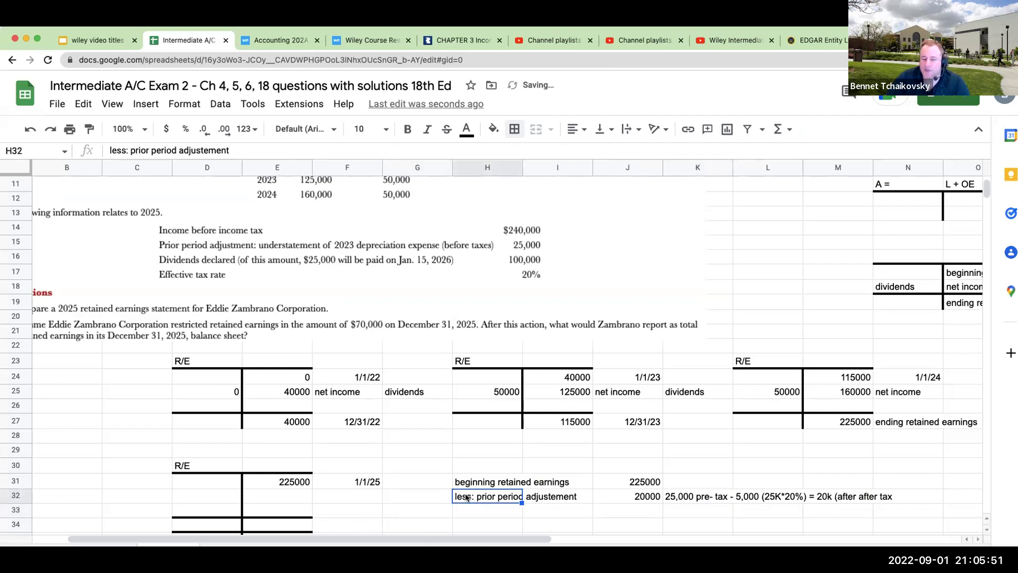
left_click(240, 151)
type(".")
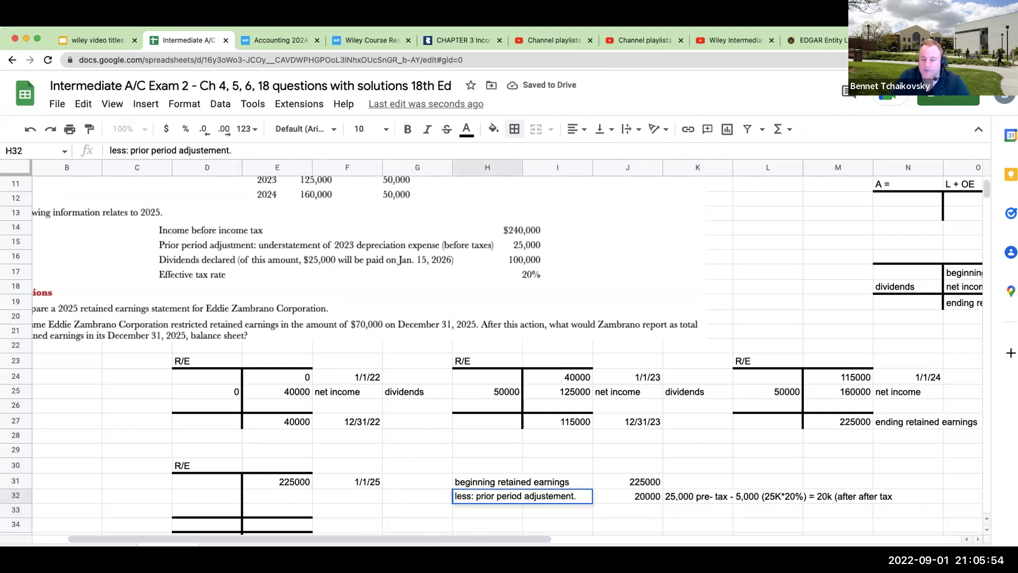
type(", net of")
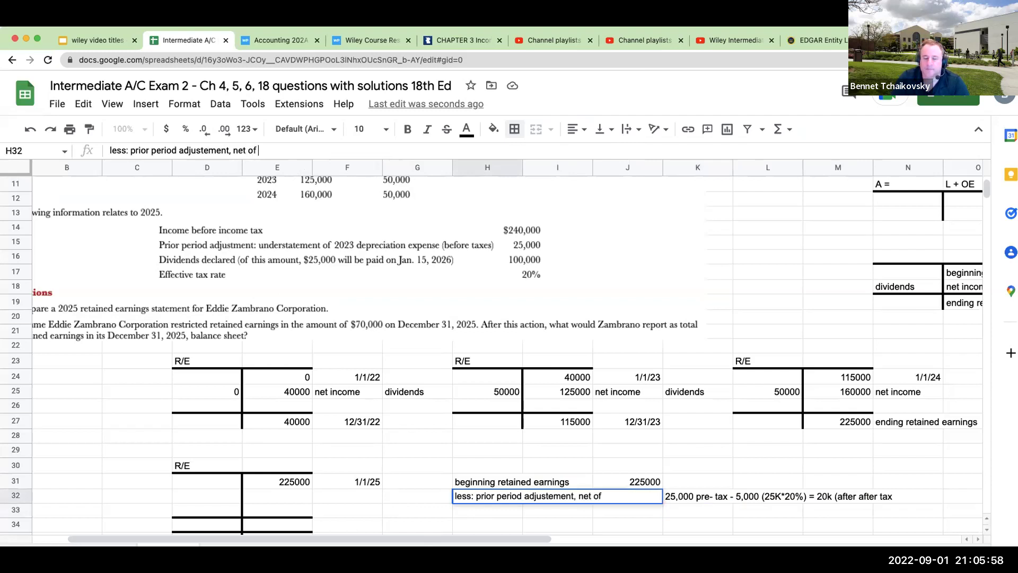
key("Return")
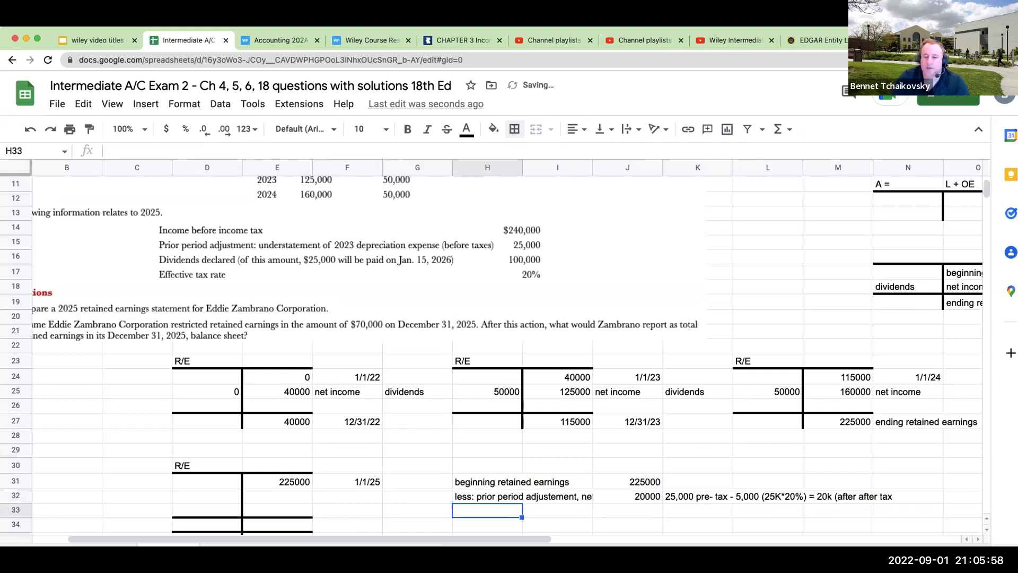
Widen column I so the full prior period adjustment label fits before the amount column.
left_click_drag(588, 169, 631, 168)
scroll(697, 289, "down", 2)
left_click(685, 451)
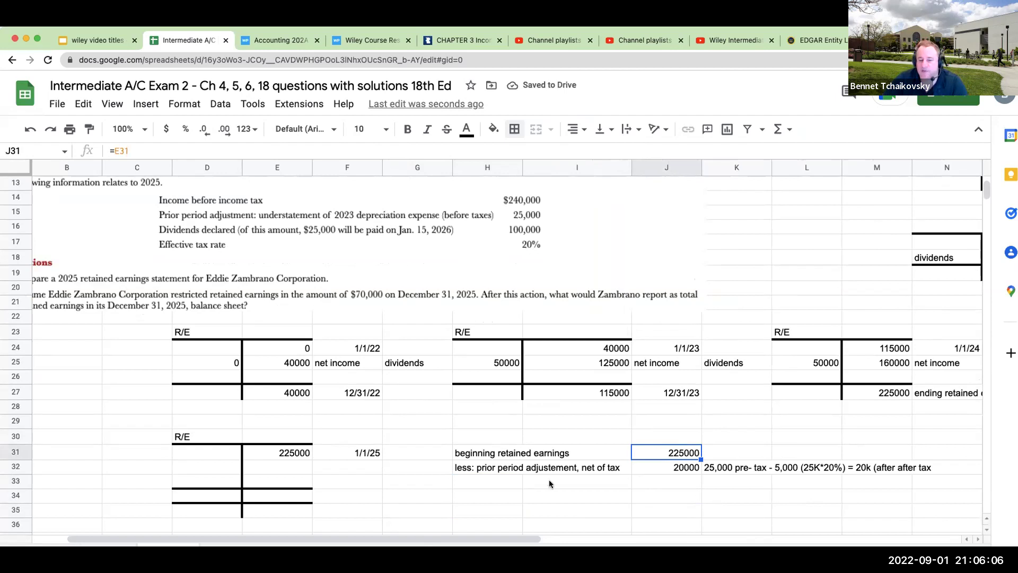
Add the statement line label "beginning retained earnings, as adjusted" in H33.
left_click(506, 485)
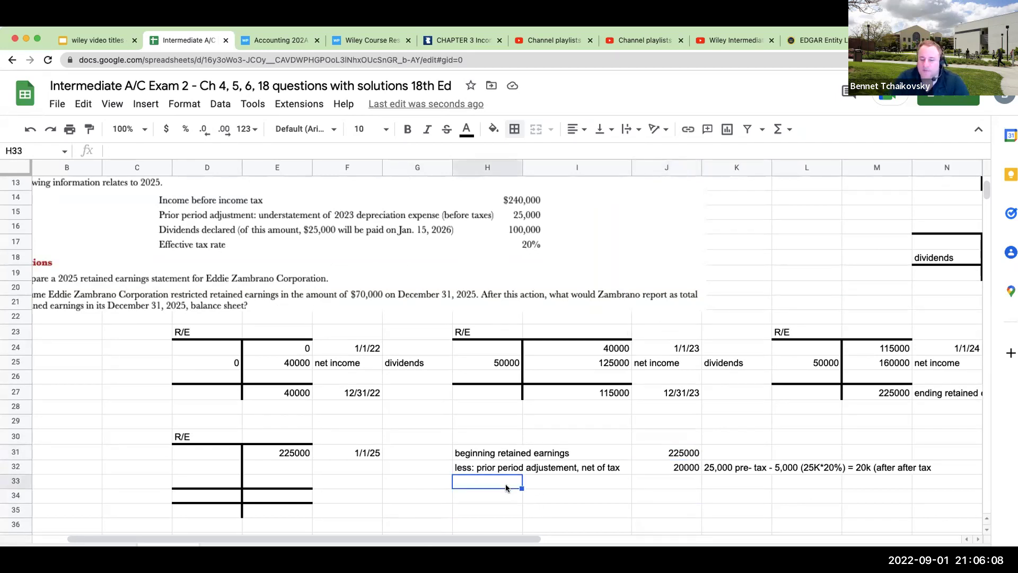
type("beginning retein")
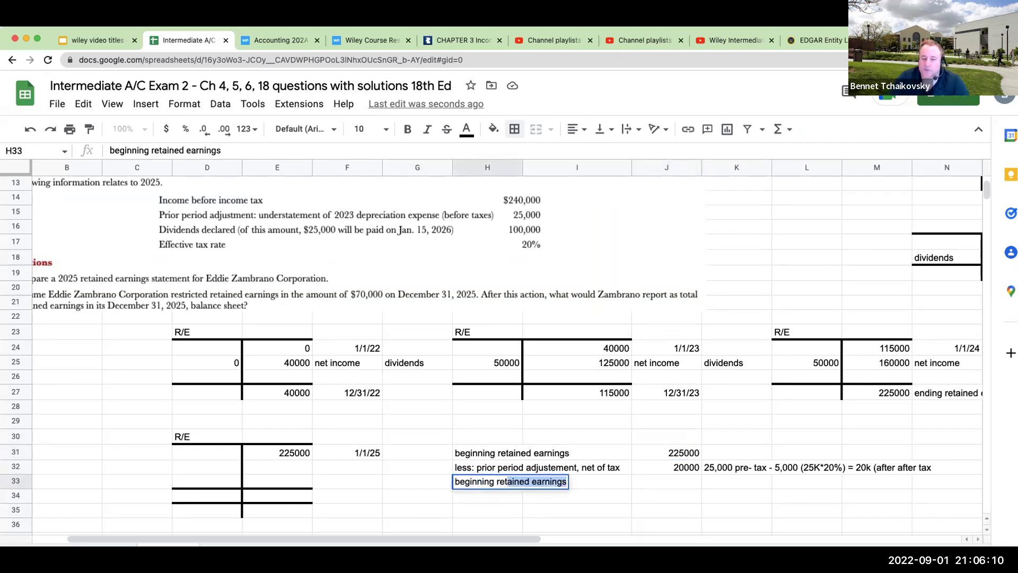
key("BackSpace")
key("BackSpace")
key("BackSpace")
type("aine")
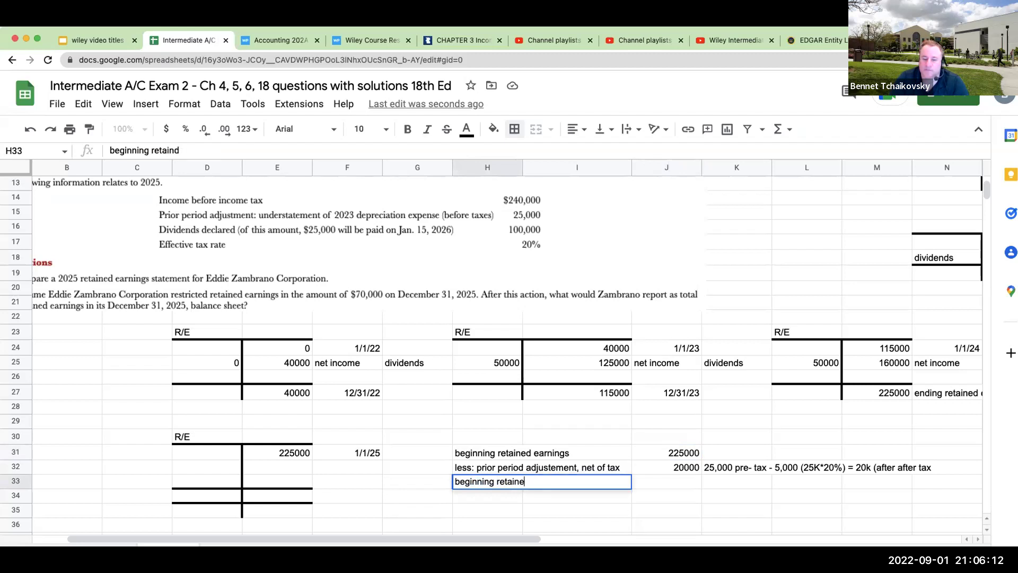
type("d earnings, as")
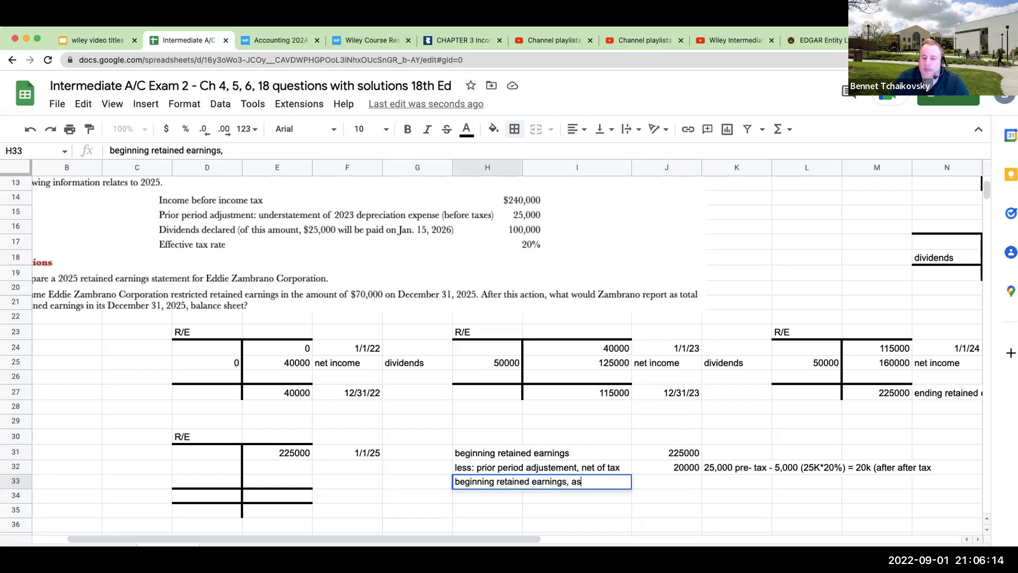
type(" ddjusted")
key("Return")
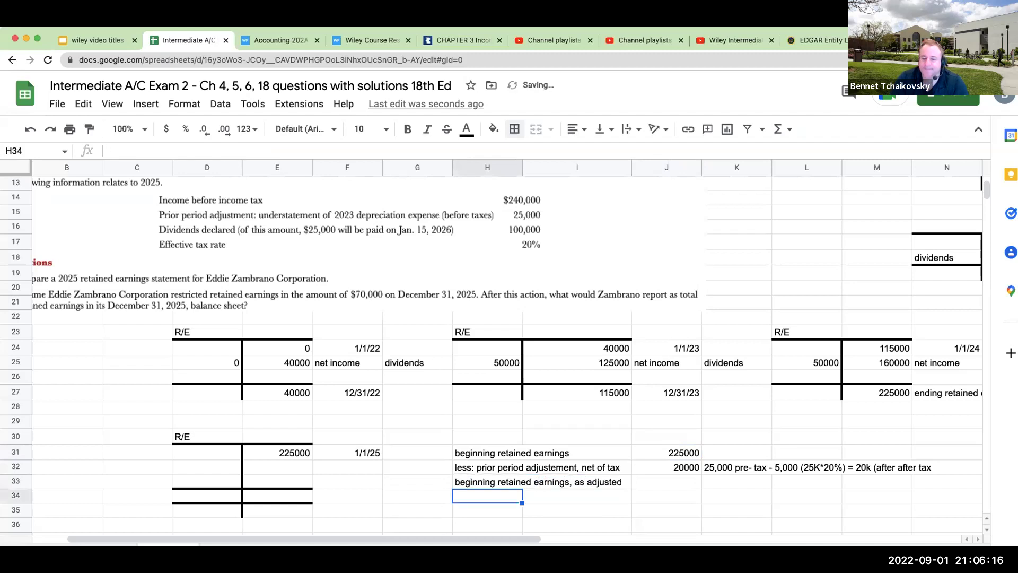
Calculate adjusted beginning retained earnings in J33 as J31-J32.
key("Up")
key("Right")
key("Right")
type("+J31-J32")
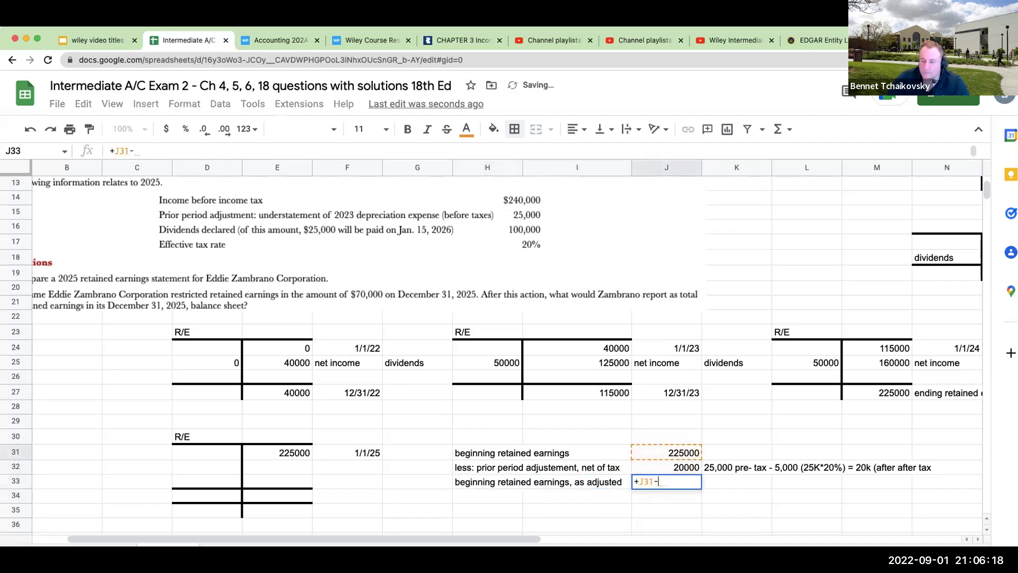
key("Return")
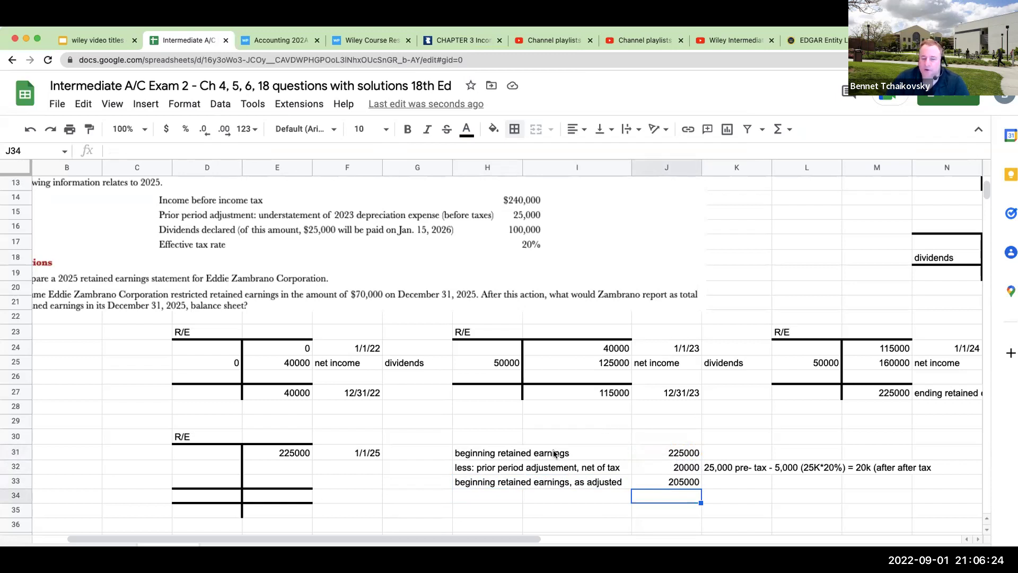
Move the lower part of the 2025 R/E T-account, D33:E35, down one row and extend the vertical divider through the gap.
left_click(220, 469)
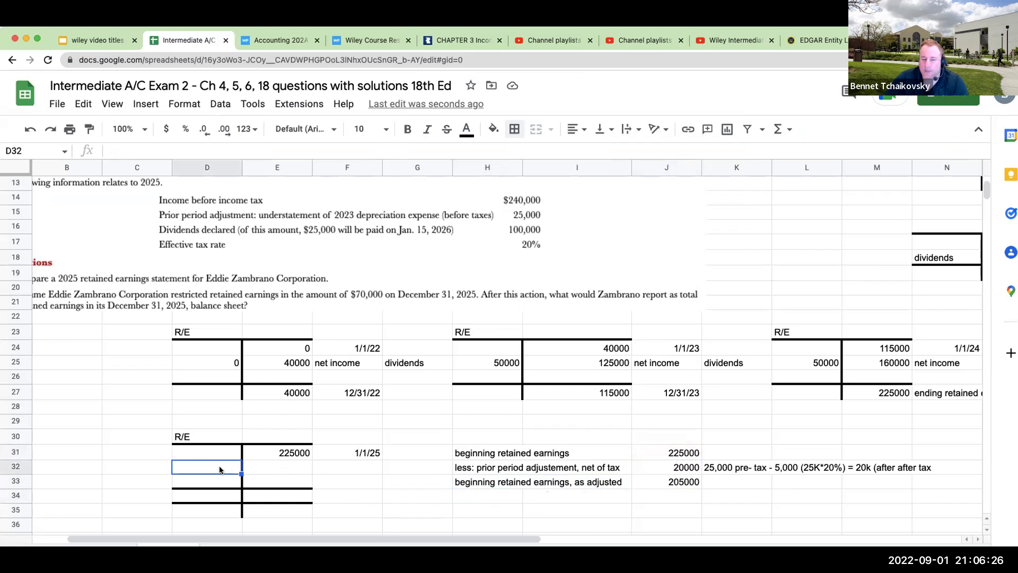
scroll(261, 472, "down", 1)
left_click_drag(216, 439, 272, 470)
key("ctrl+x")
left_click(206, 451)
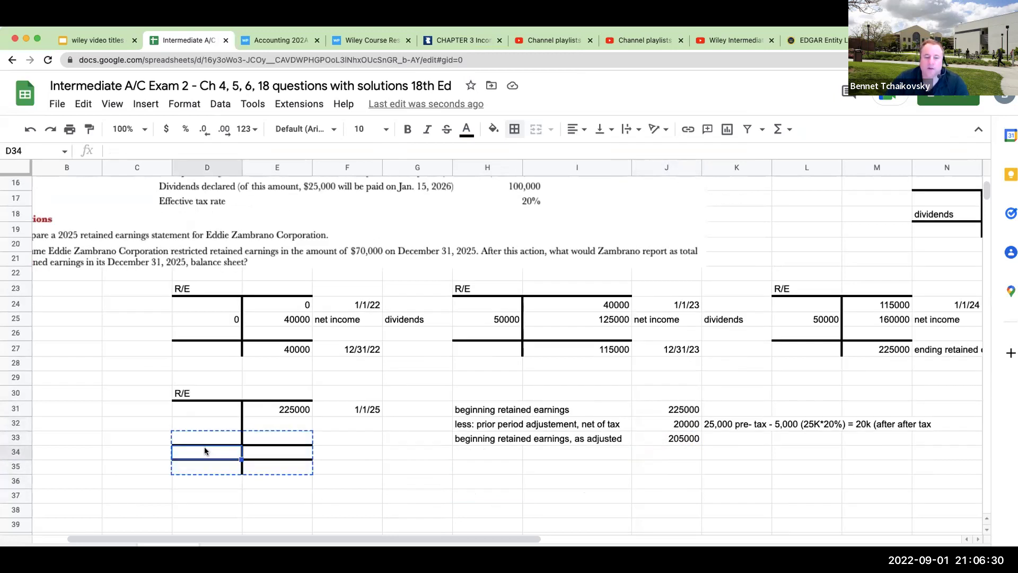
key("ctrl+v")
left_click(229, 424)
key("shift+Down")
key("alt+shift+4")
key("shift+Up")
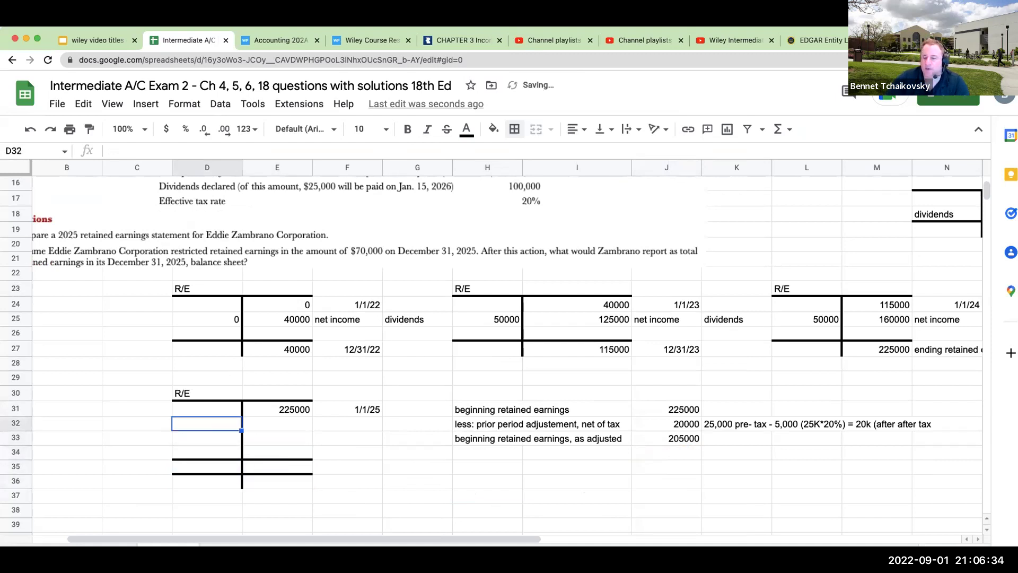
Link the debit entry in D32 of the 2025 T-account to the prior period adjustment in J32.
type("=")
key("Right")
key("Right")
key("Right")
key("Right")
key("Right")
key("Right")
key("Return")
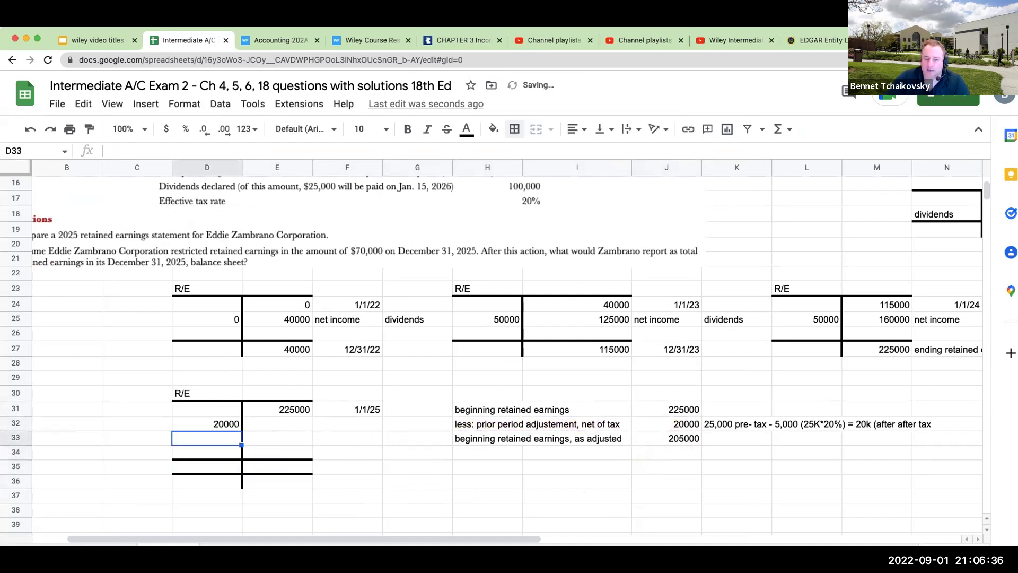
Label the T-account's debit entry "prior pd adjust" in C32.
left_click(137, 424)
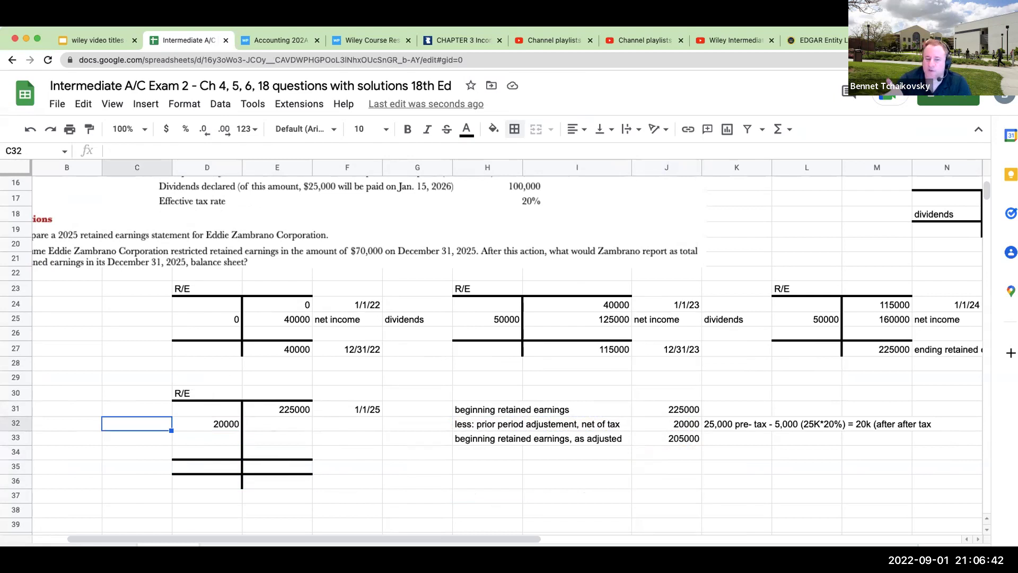
scroll(143, 410, "up", 2)
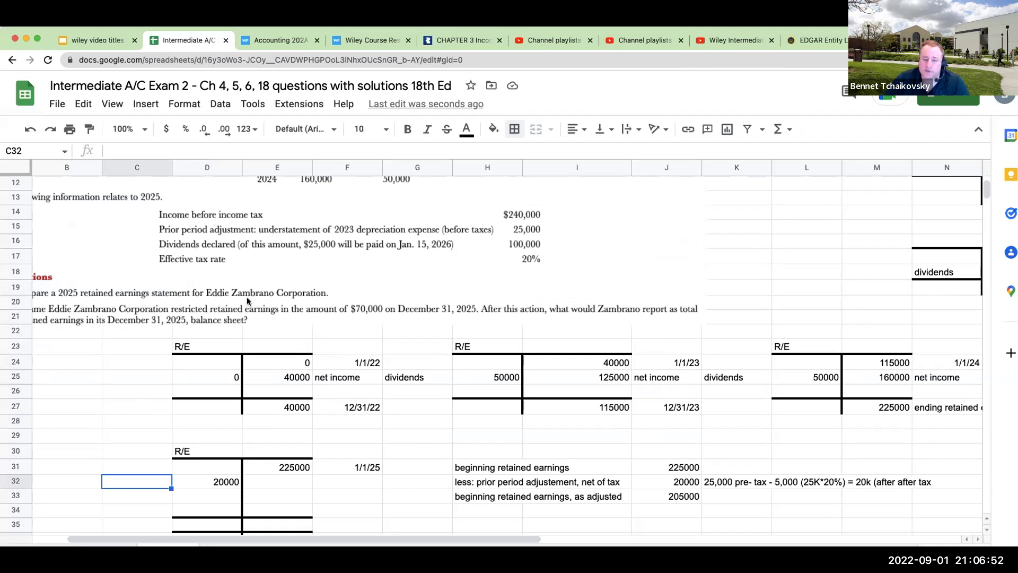
scroll(247, 308, "down", 1)
type("pp")
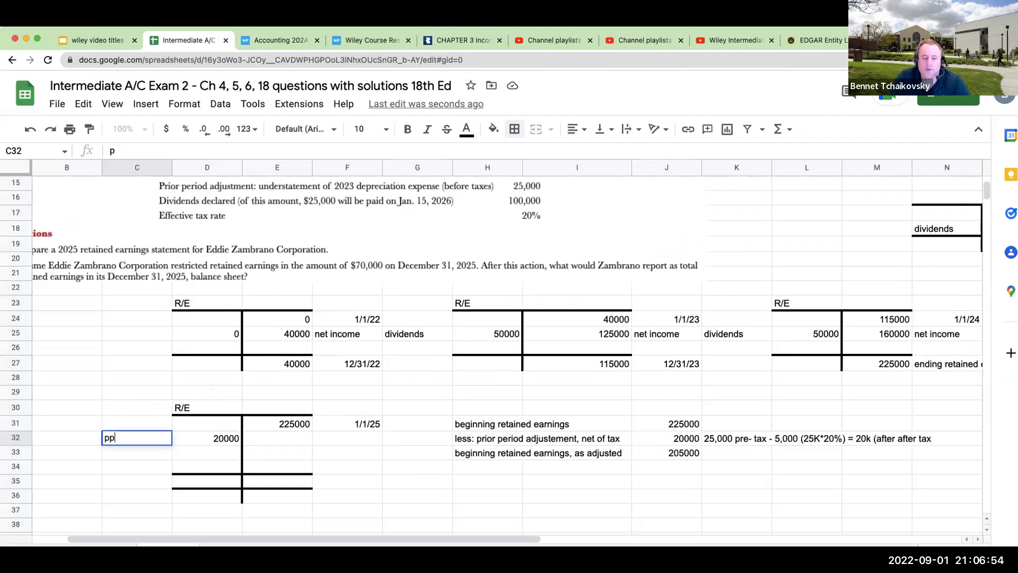
key("BackSpace")
type("rior ")
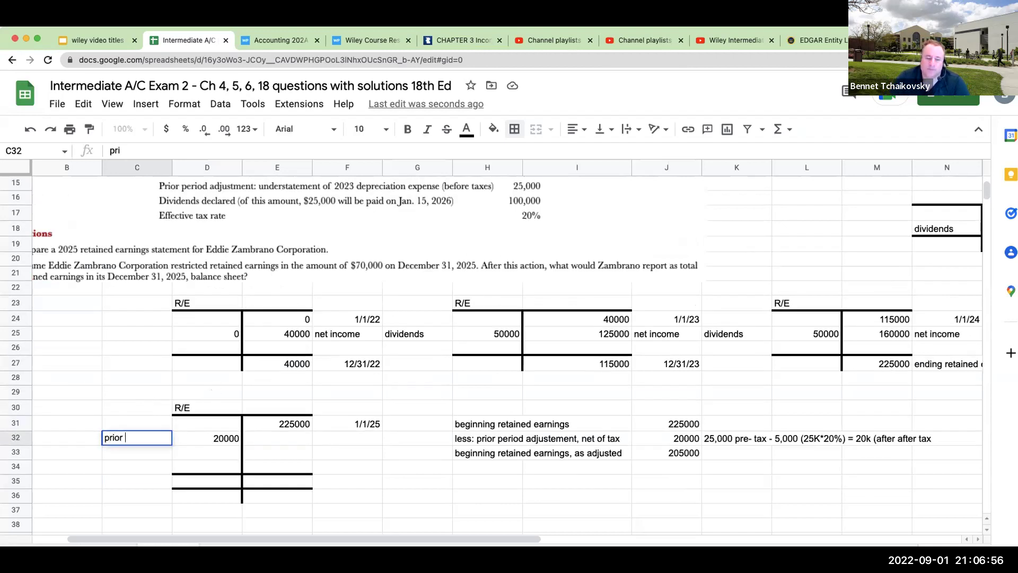
type("pd adjust")
key("Return")
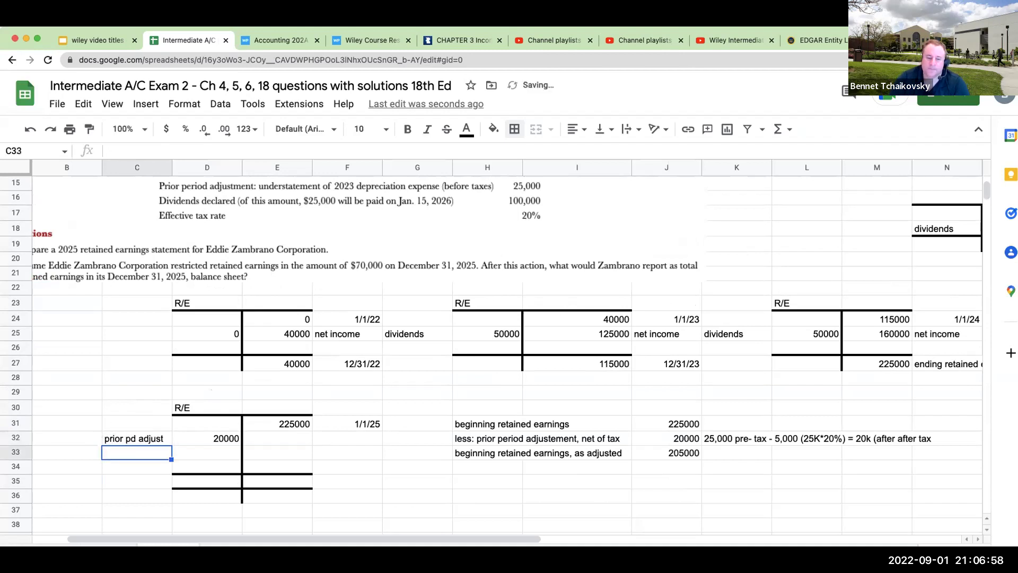
Add the statement line label "net income after tax" in H34.
left_click(277, 438)
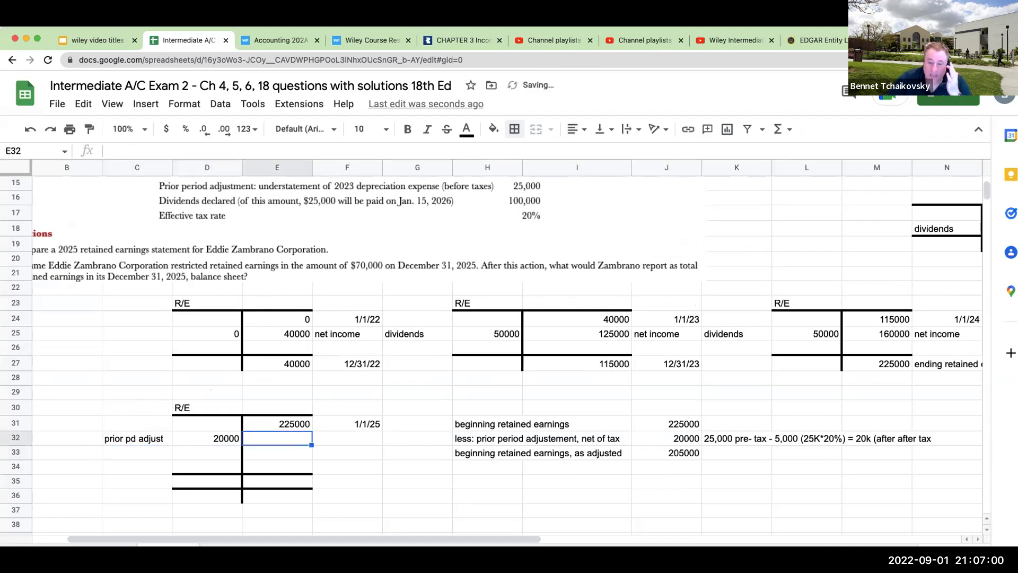
scroll(344, 337, "up", 3)
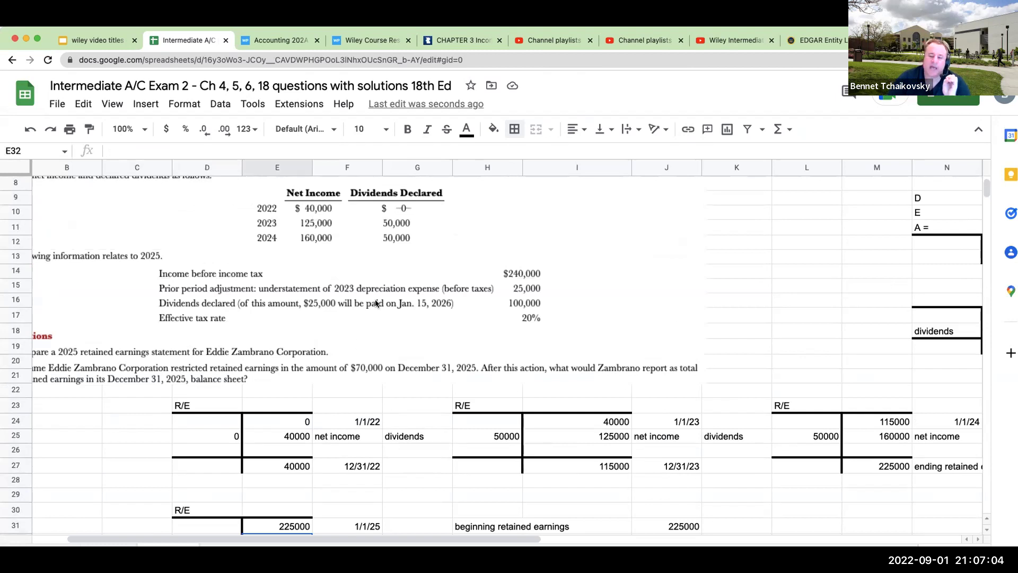
scroll(567, 436, "down", 3)
left_click(488, 452)
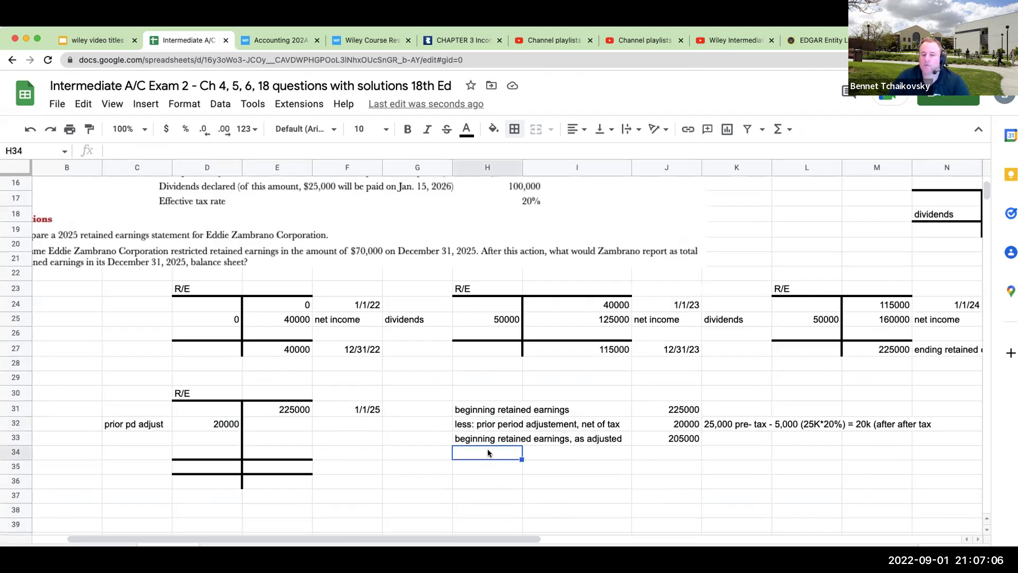
type("net income after tax")
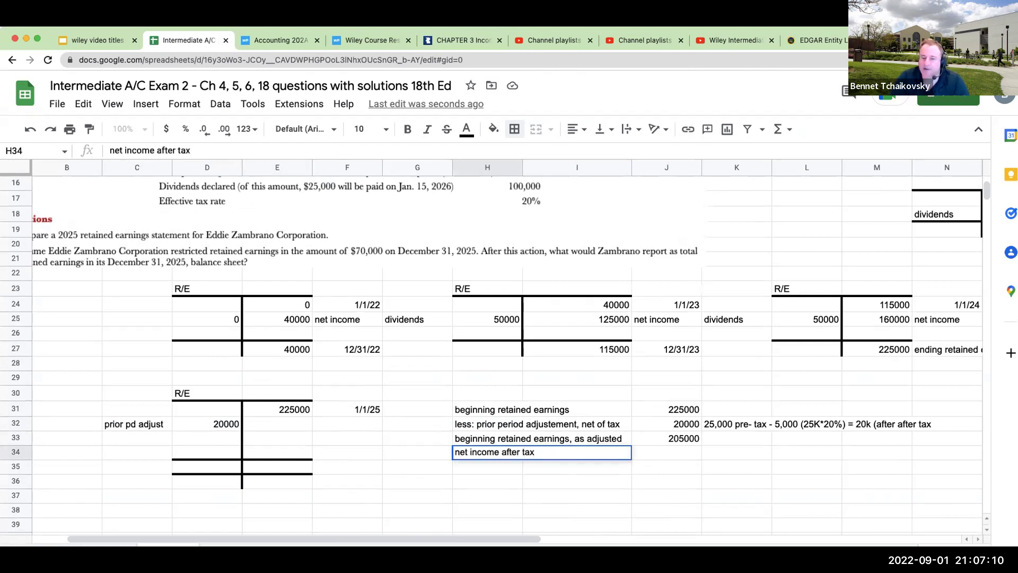
key("Tab")
Calculate the 2025 after-tax net income in J34 as 240000*.8.
scroll(494, 214, "up", 2)
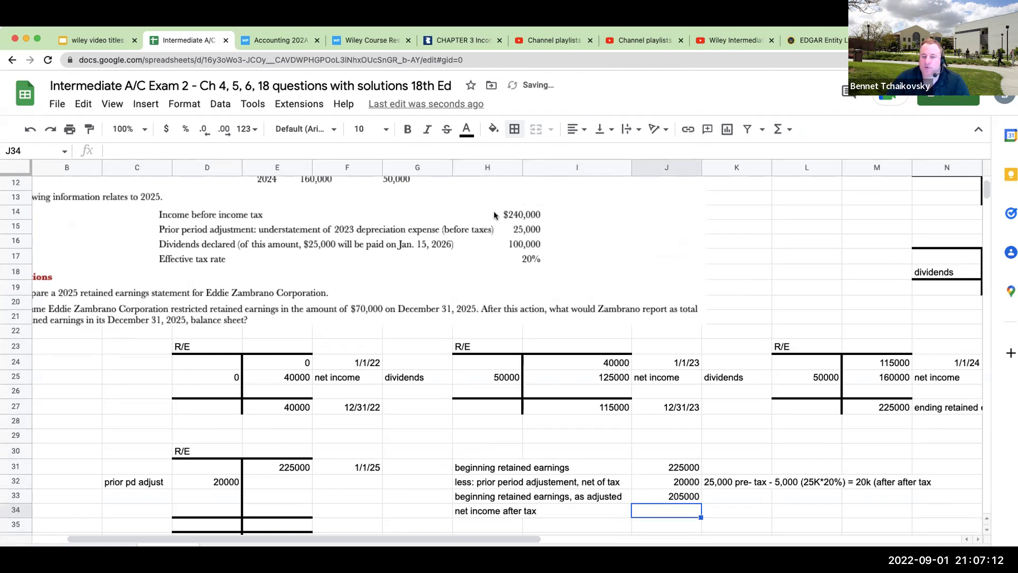
scroll(671, 341, "down", 2)
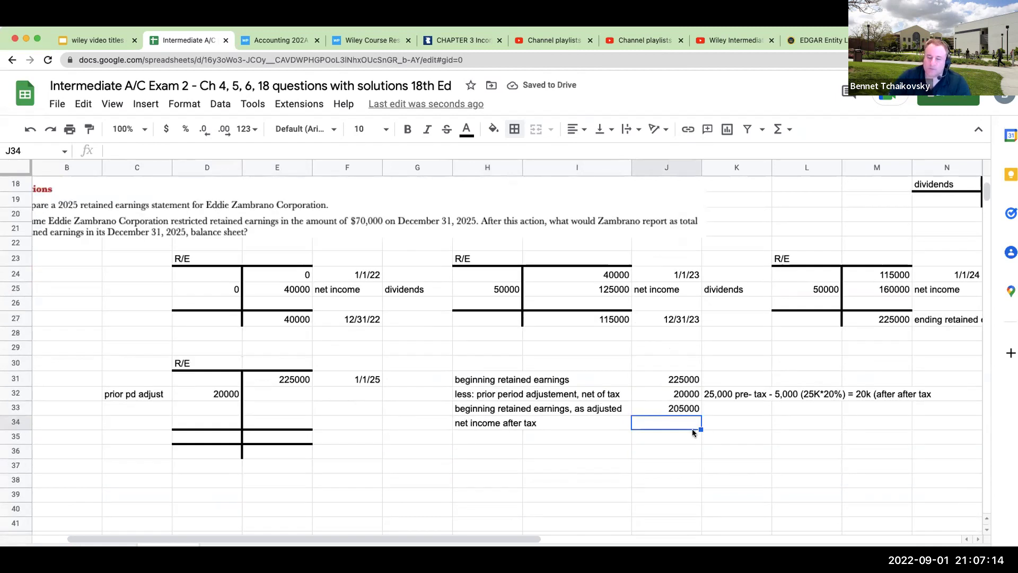
type("=240000*.8")
key("Return")
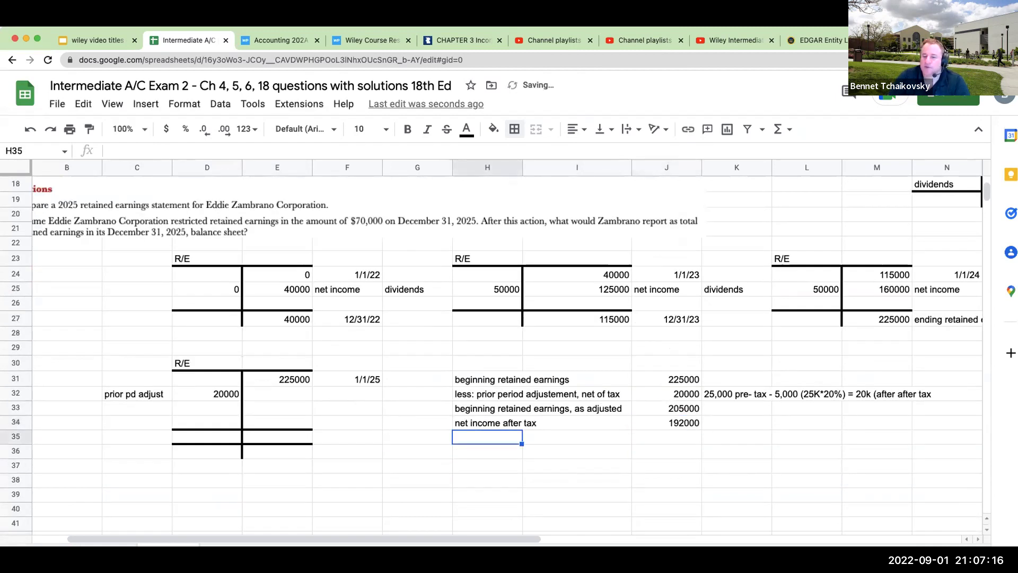
Add the note "240,000 pre tax - 48,000 (240K * 20%) = 192 net income after tax" in K34.
left_click(736, 423)
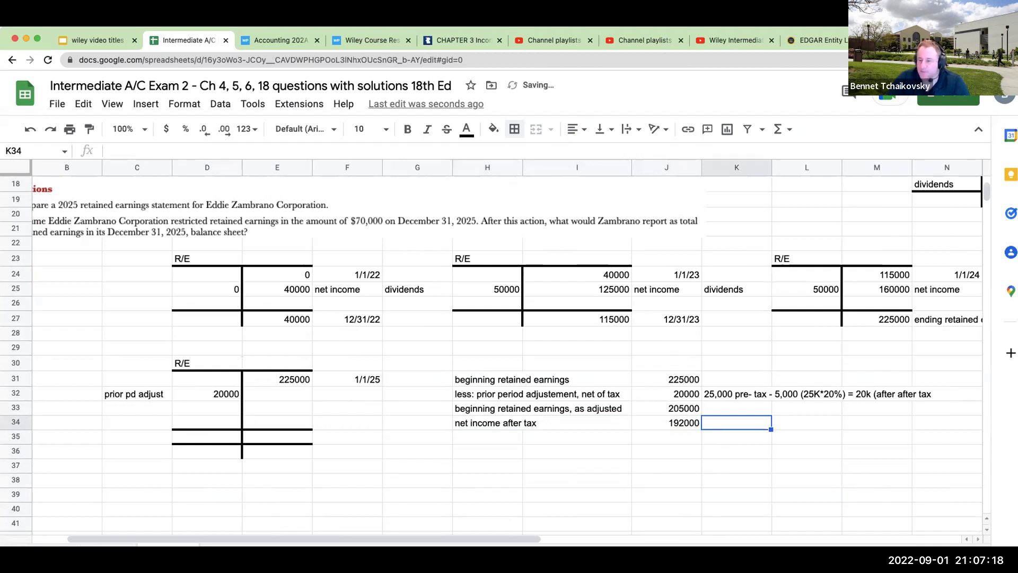
type("240,000 pre tax -")
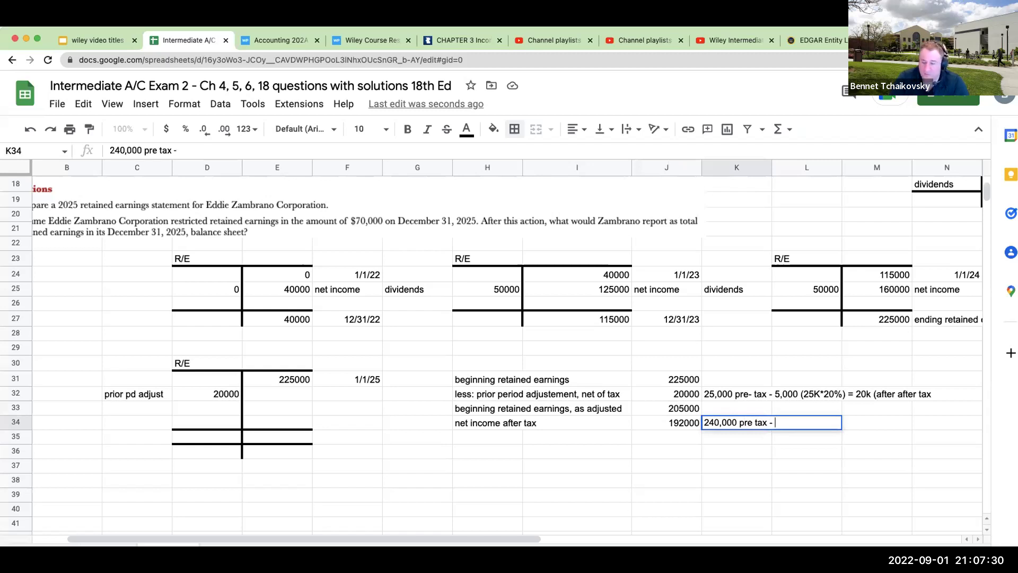
type("48,000 (")
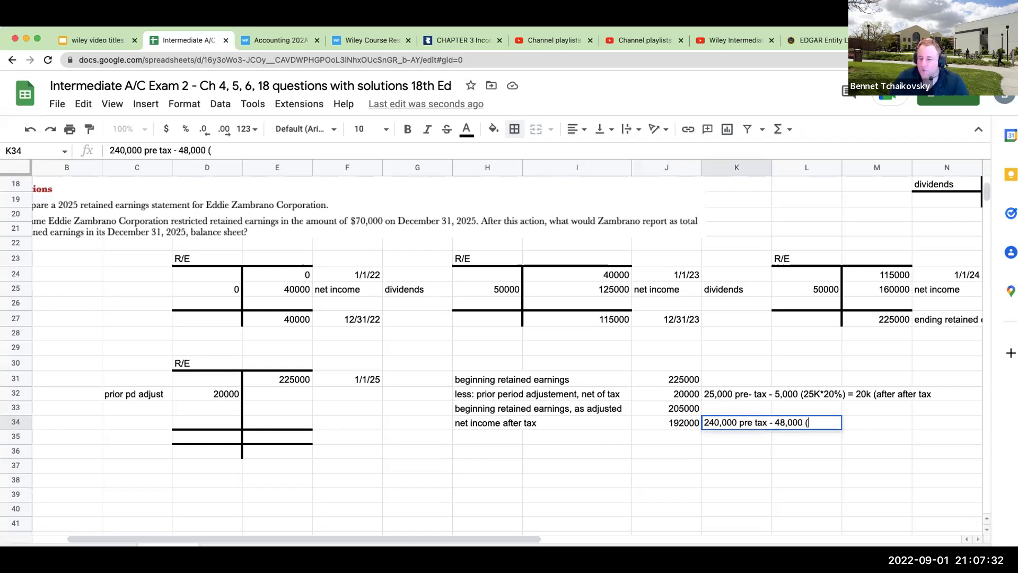
type("200")
key("BackSpace")
key("BackSpace")
type("40")
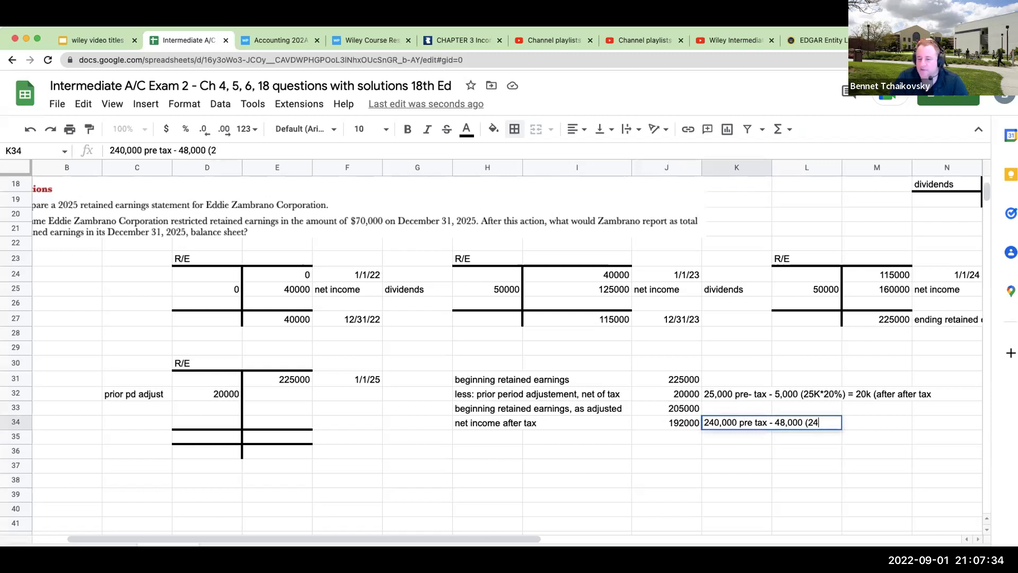
type("K * 20")
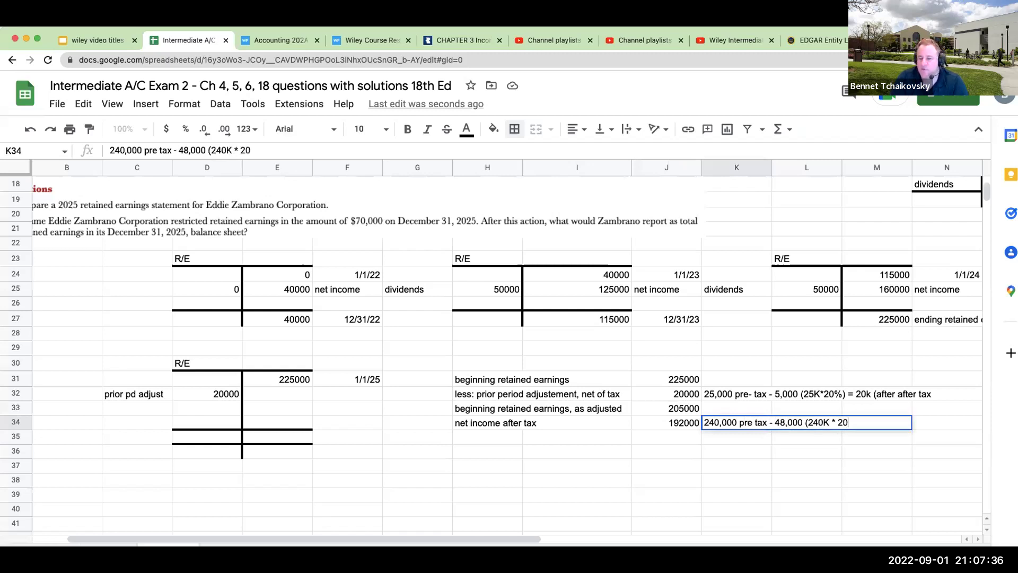
type("%) = 192 net income after tax")
key("Return")
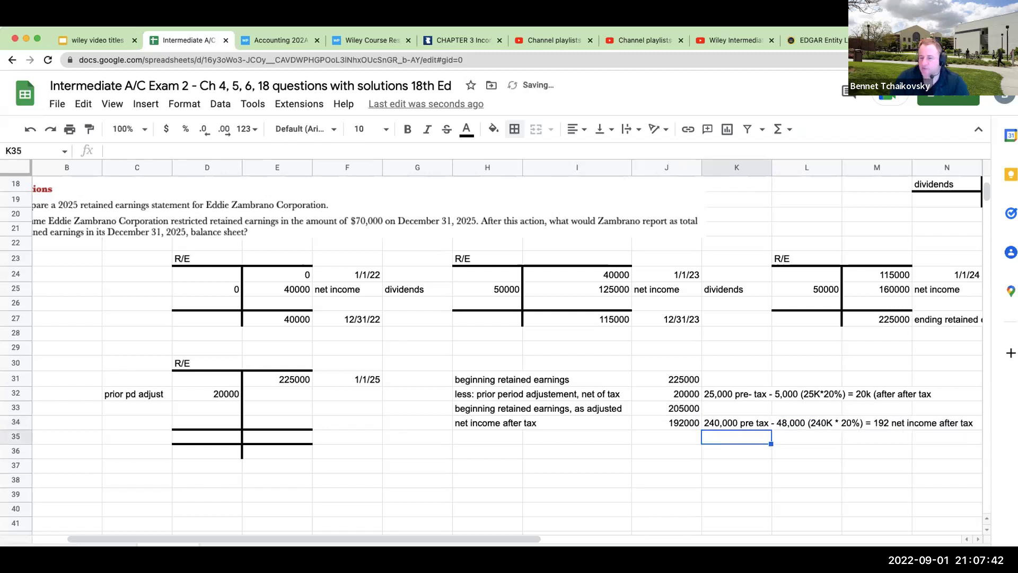
Check the 20% tax on 240000 with a scratch calculation in K36:K37, and undo those entries.
left_click(737, 451)
type("+240000")
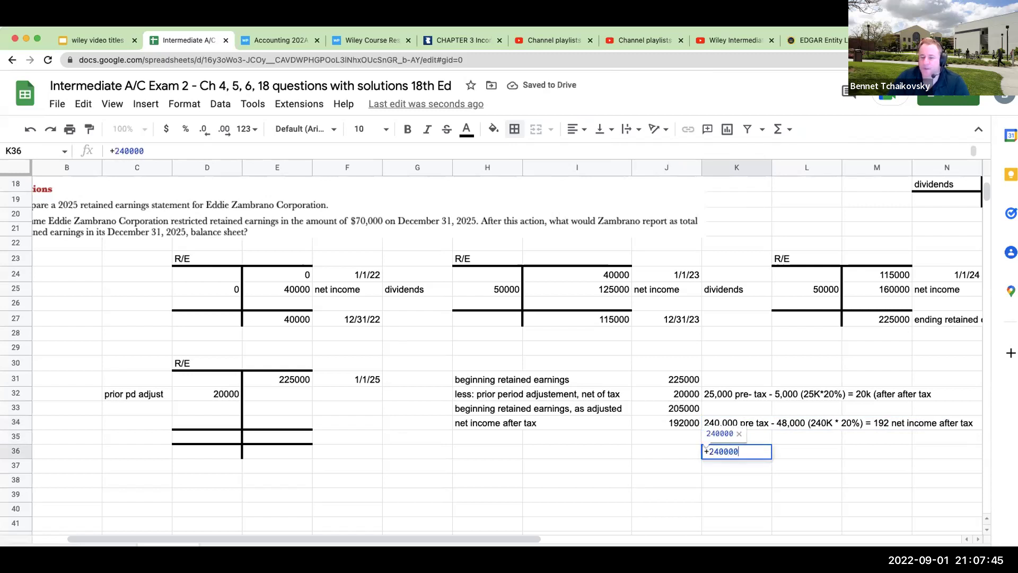
key("Return")
type("+48000")
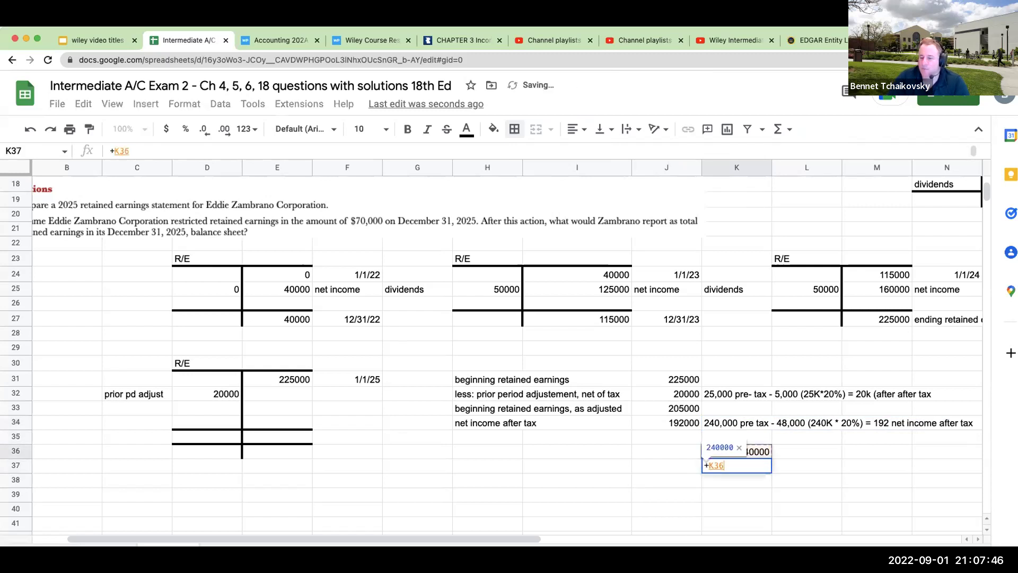
key("Return")
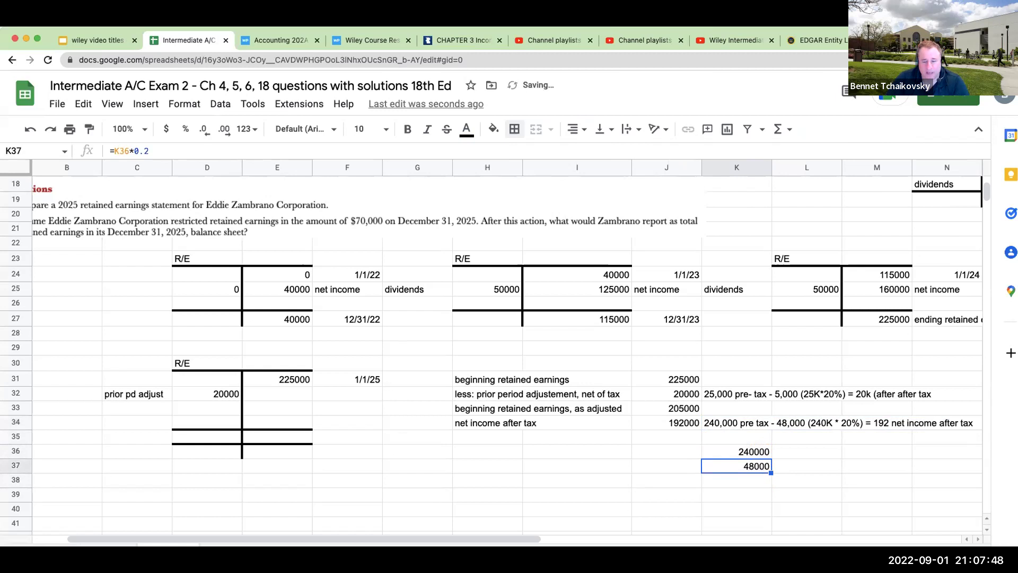
key("ctrl+z")
key("ctrl+z")
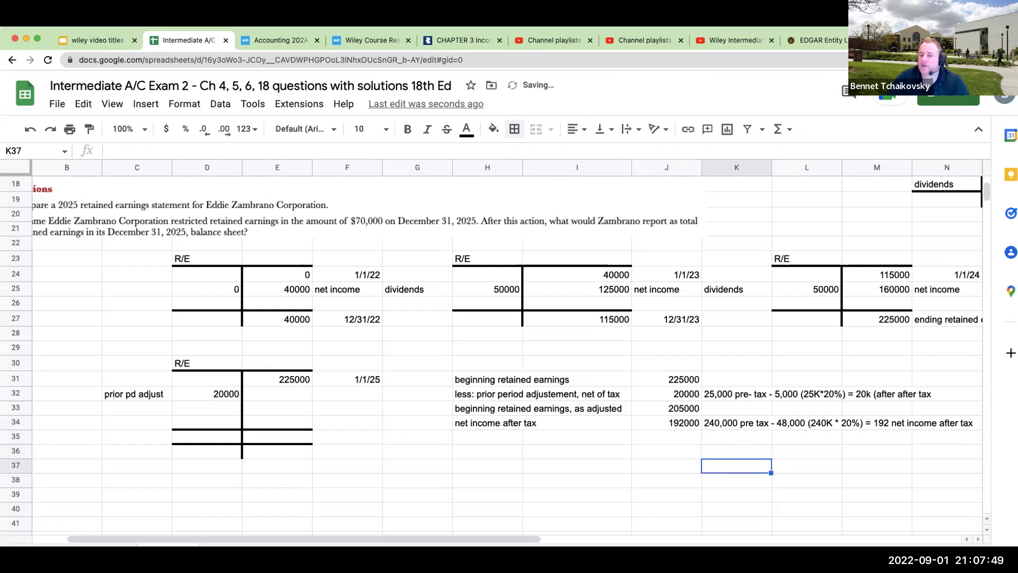
Add the statement line label "less: dividends declared" in H35.
left_click(479, 424)
scroll(522, 445, "up", 2)
scroll(522, 444, "up", 1)
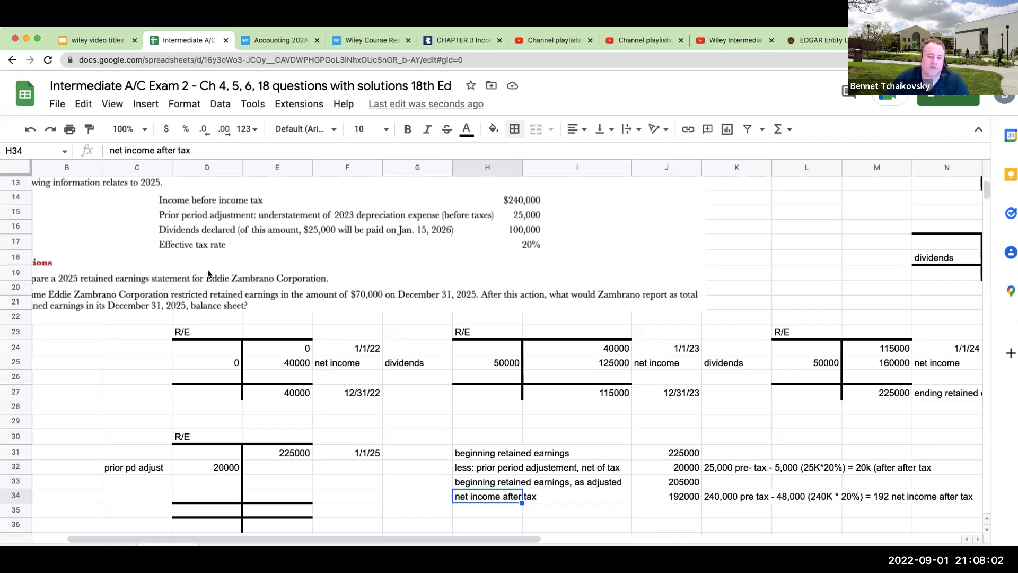
scroll(460, 339, "down", 2)
left_click(479, 392)
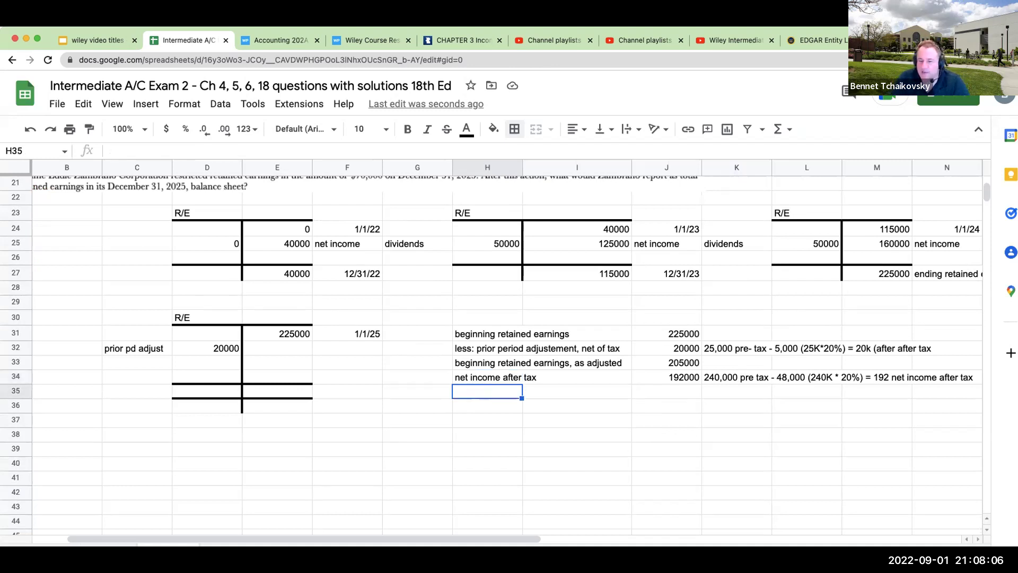
type("less: d")
type("ivdi")
key("BackSpace")
key("BackSpace")
type("idend")
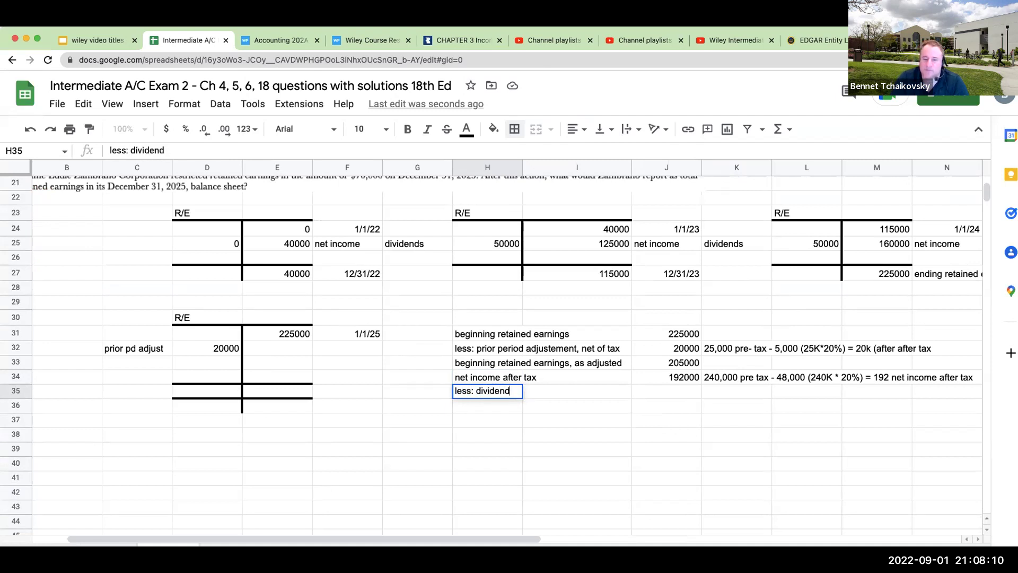
type("s declared")
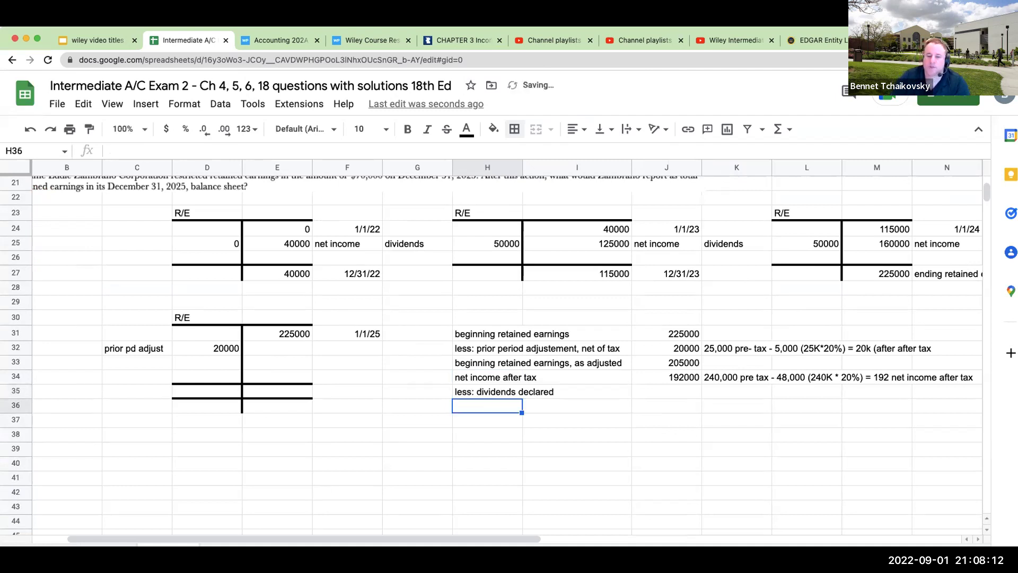
Enter the 2025 dividends declared from the exercise data, 100000, in J35.
key("Tab")
scroll(461, 385, "up", 2)
scroll(461, 385, "down", 2)
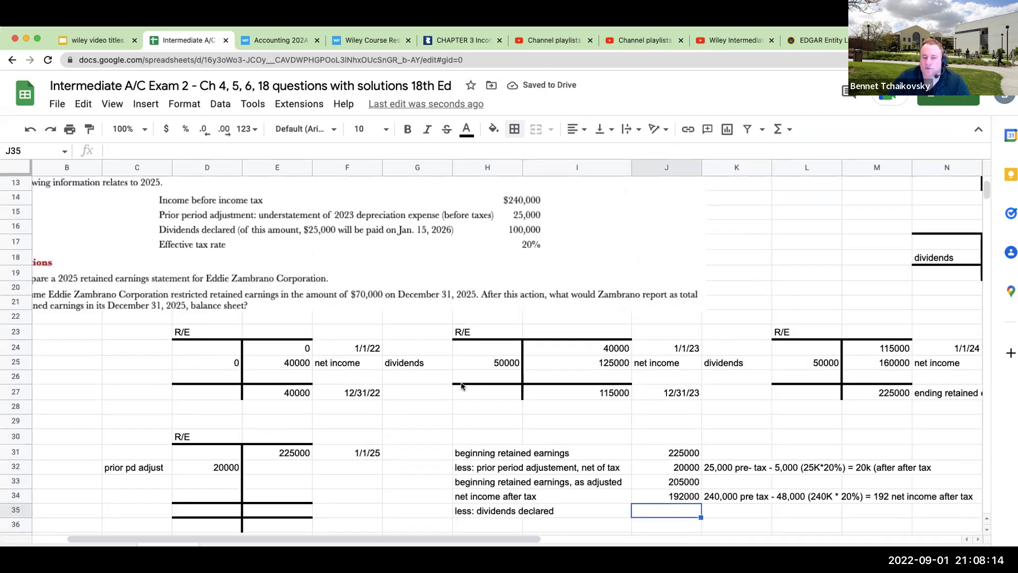
type("100000")
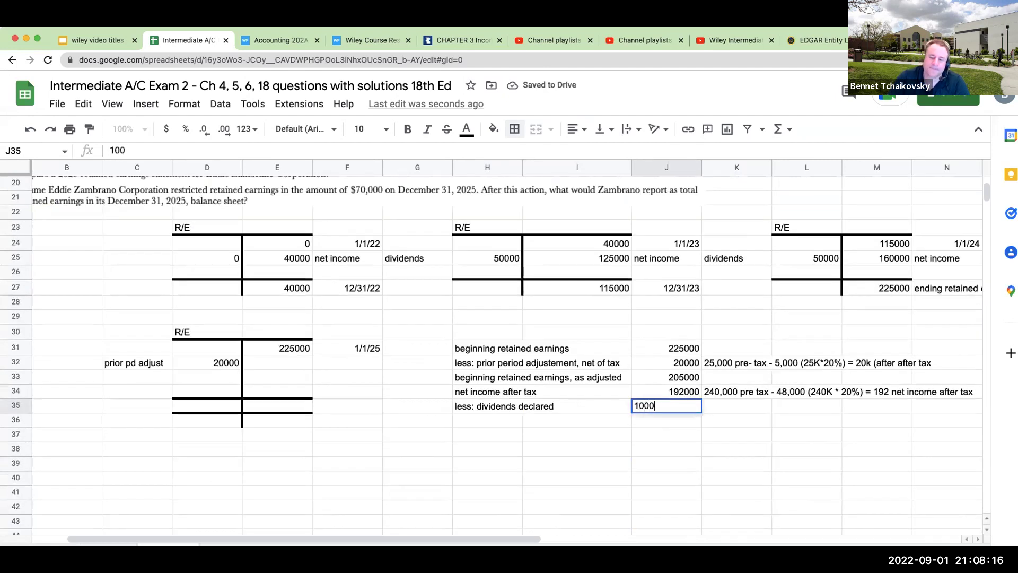
key("Return")
Add the statement line label "ending retained earnings" in H36.
key("Left")
key("Left")
key("Left")
key("Right")
type("ending retained earnings")
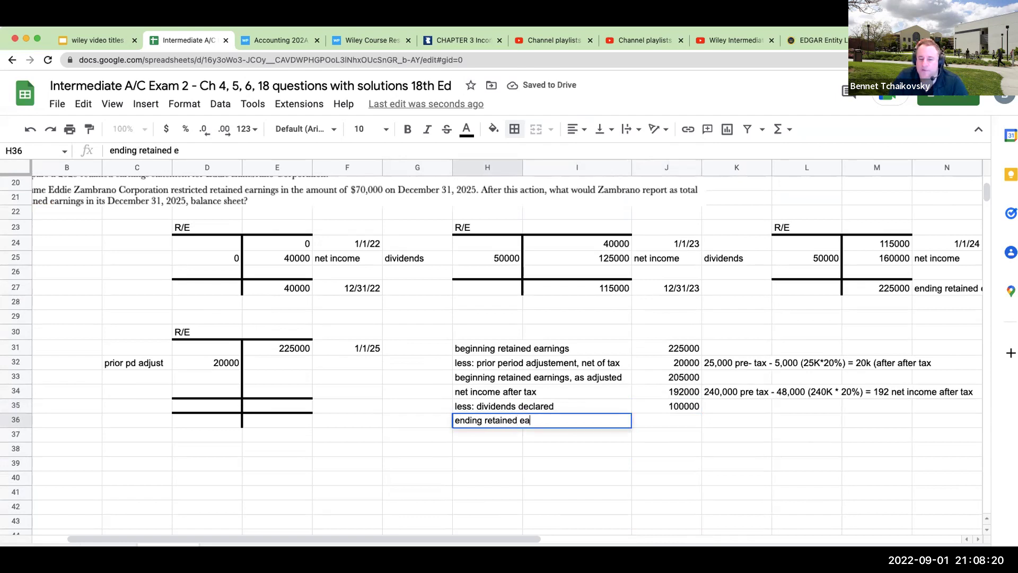
key("Return")
Calculate ending retained earnings in J36 with the formula +J33+J34-J35.
left_click(667, 420)
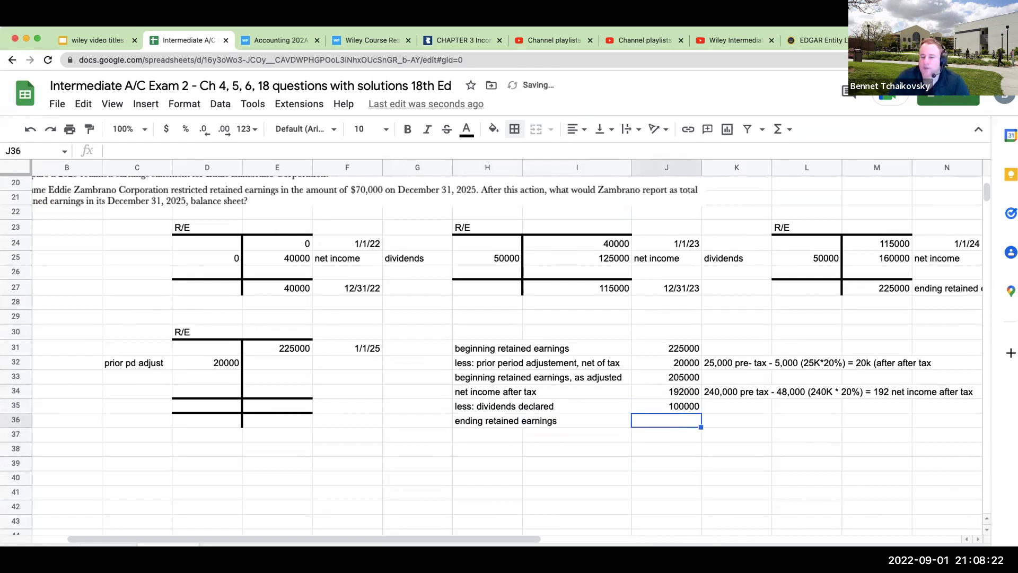
type("+J33+")
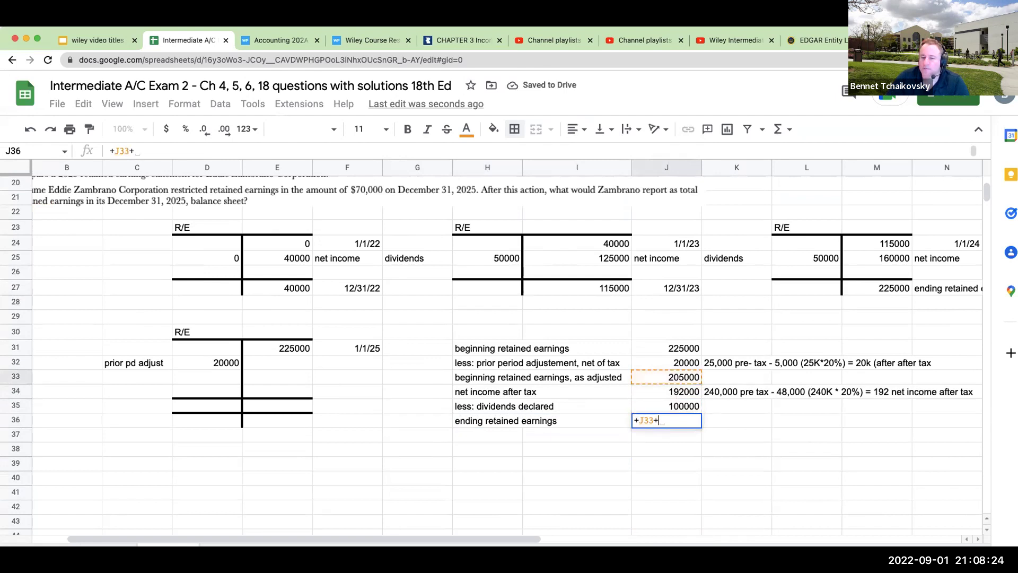
type("J34-J35")
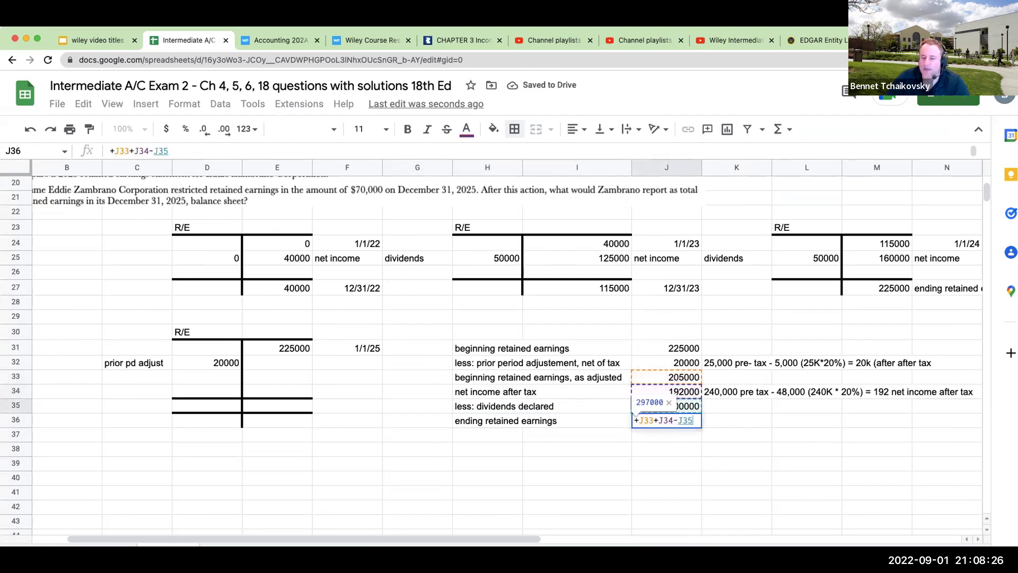
key("Return")
left_click(666, 419)
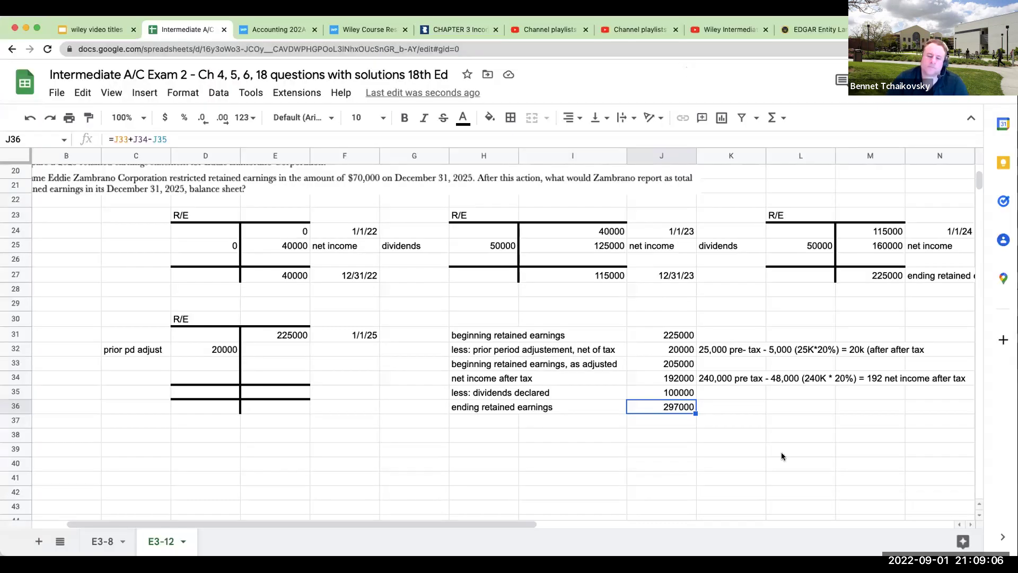
Label the first three statement lines "a", "b" and "a-b=c" in G31:G33.
left_click(596, 434)
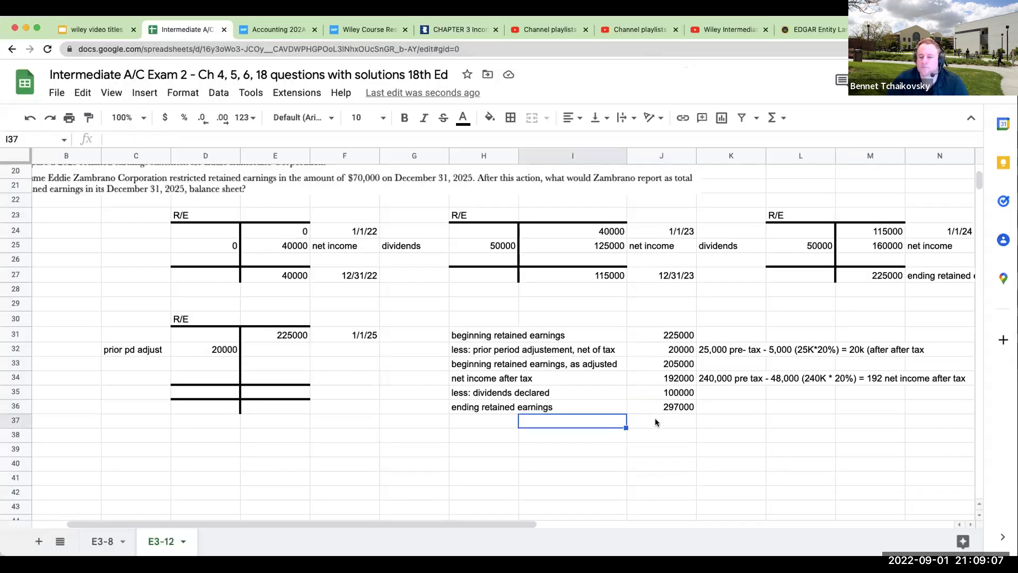
left_click(425, 348)
left_click(414, 335)
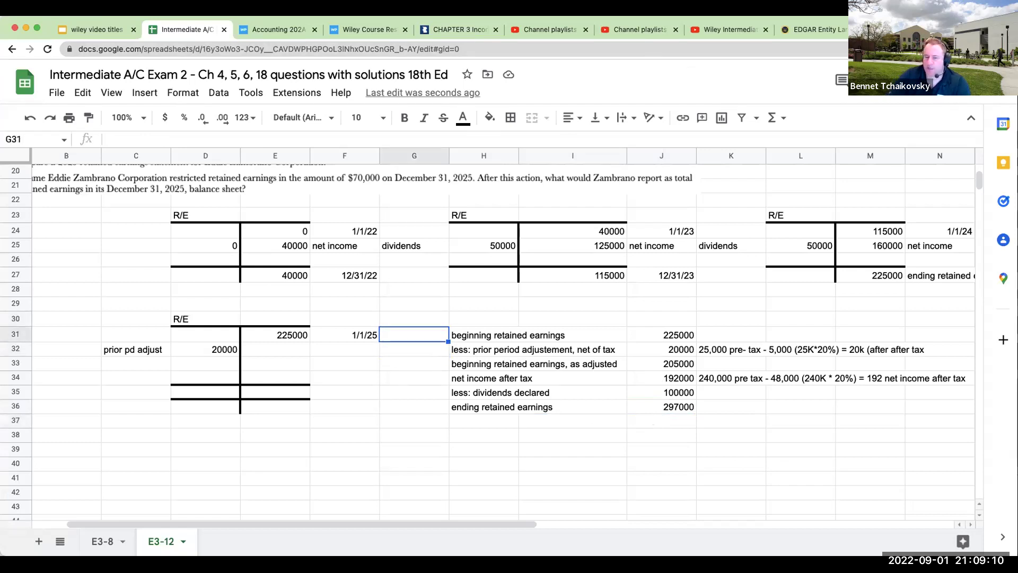
left_click(344, 335)
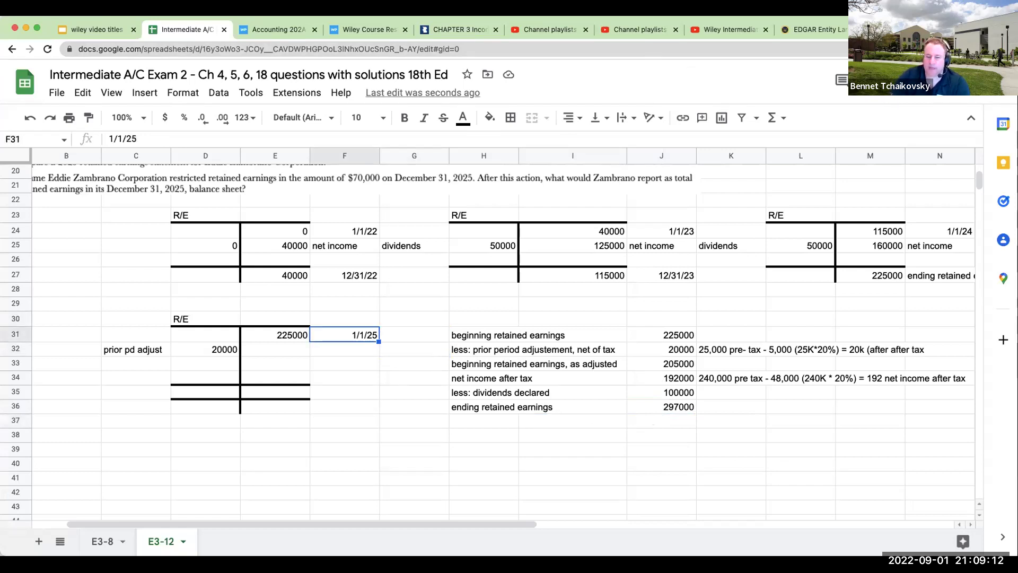
left_click(414, 335)
type("a")
key("Return")
type("b")
key("Return")
scroll(656, 399, "up", 3)
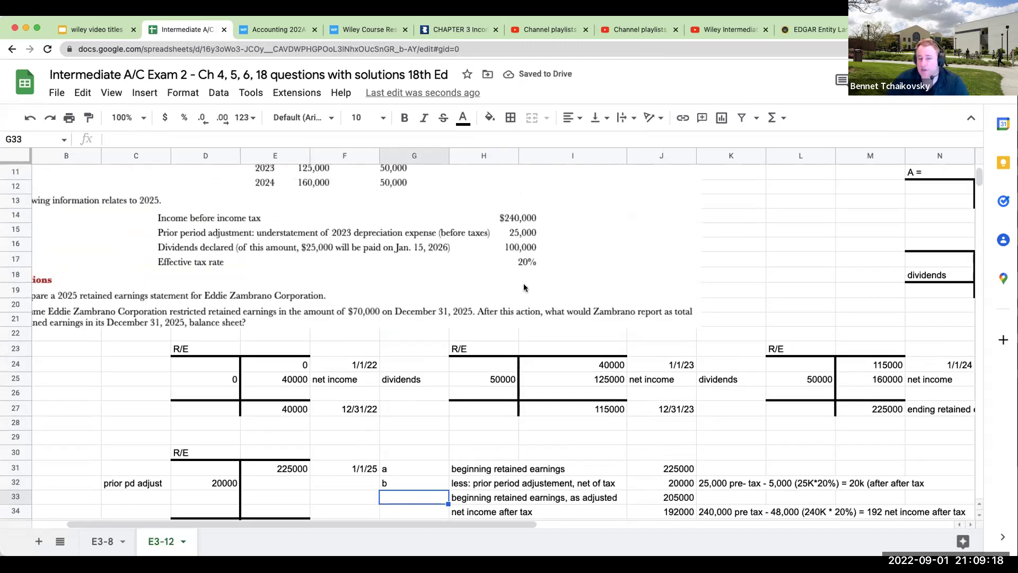
scroll(589, 328, "down", 2)
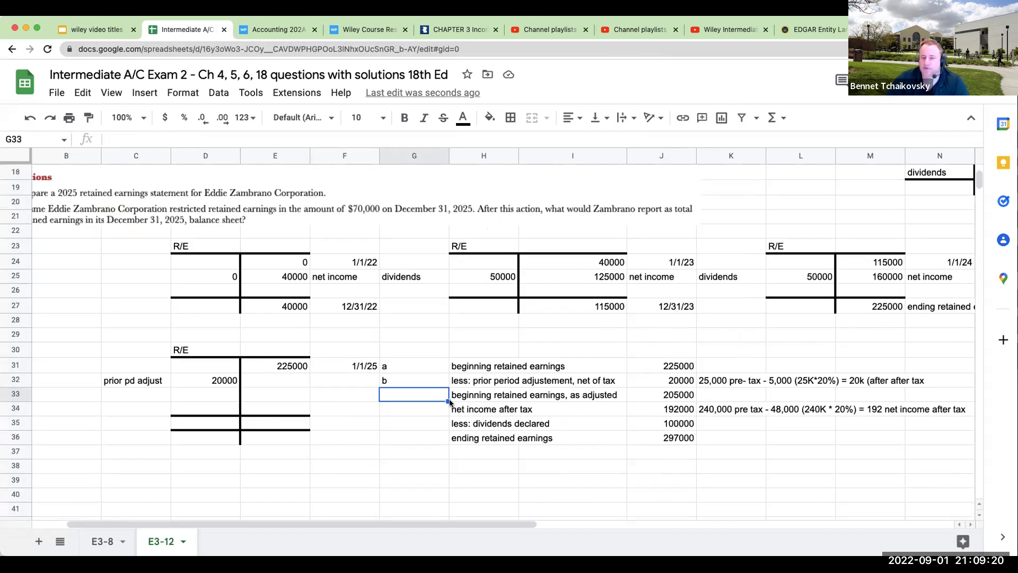
type("a-b=c")
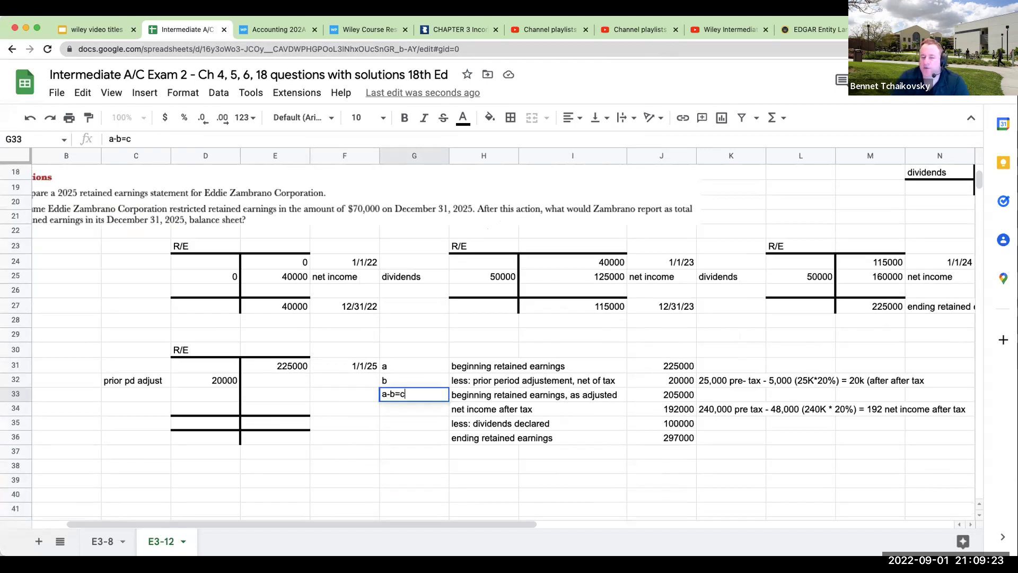
key("Return")
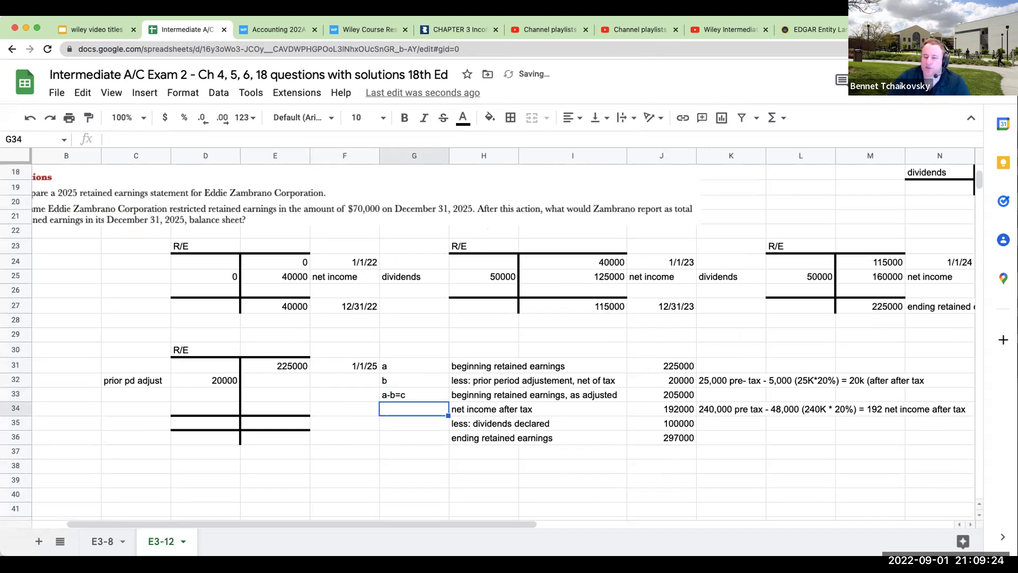
Label the net income, dividends and ending retained earnings lines "d", "e" and "c+d-e=f" in G34:G36.
left_click(669, 402)
left_click(424, 412)
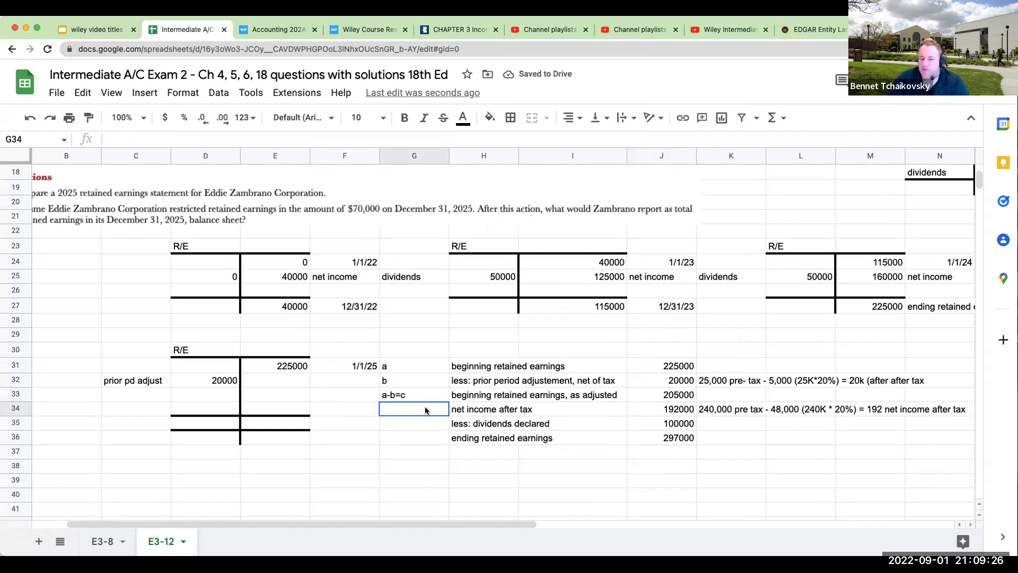
scroll(422, 412, "up", 3)
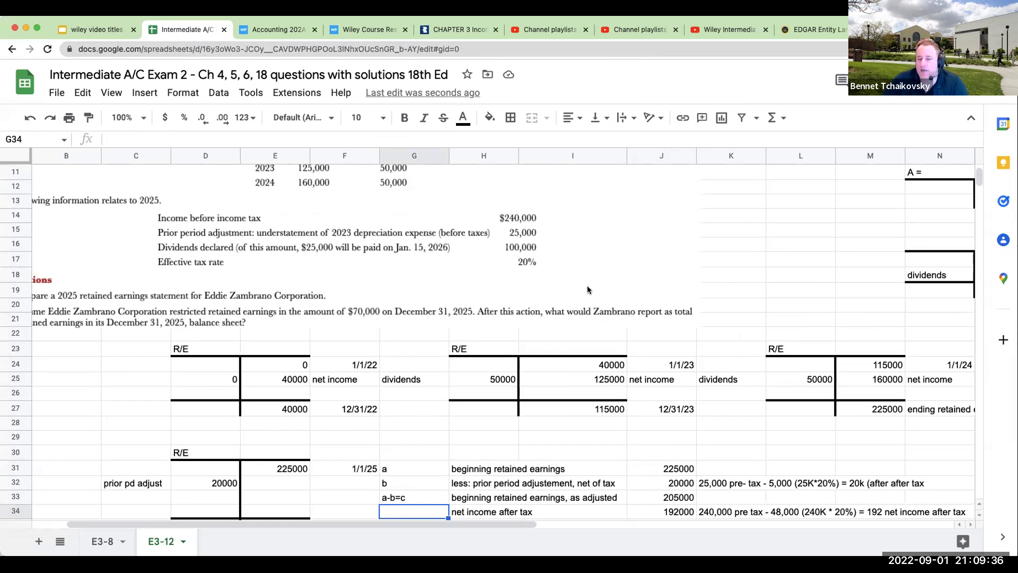
scroll(589, 291, "down", 1)
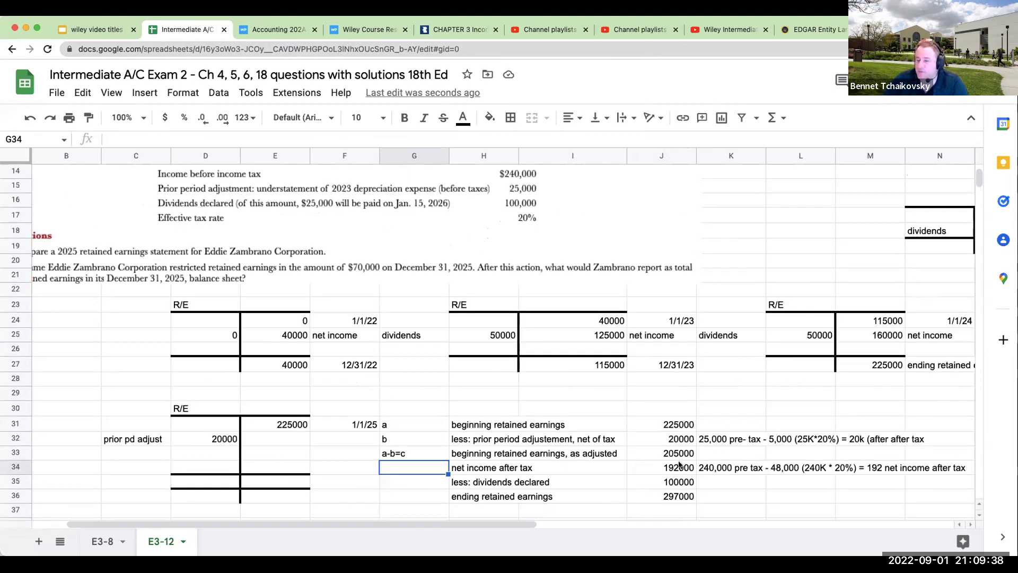
type("d")
key("Return")
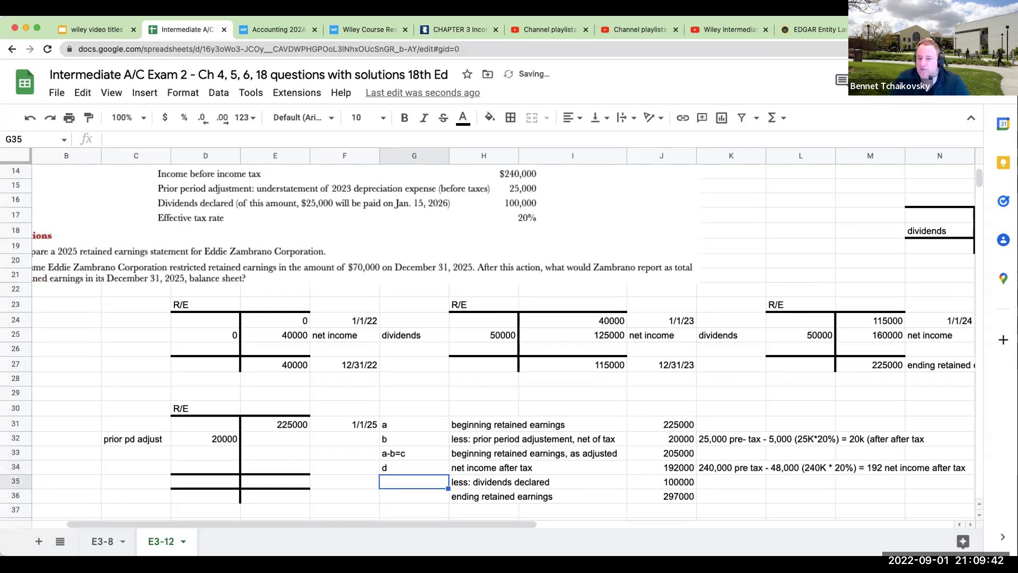
type("e")
key("Return")
type("c+d")
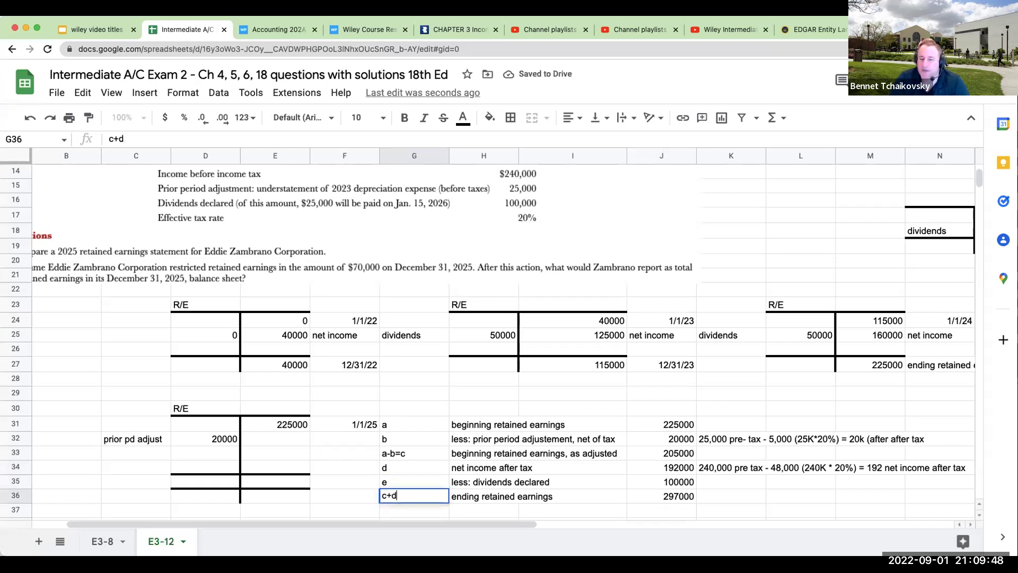
type("-e=f")
key("Return")
key("Up")
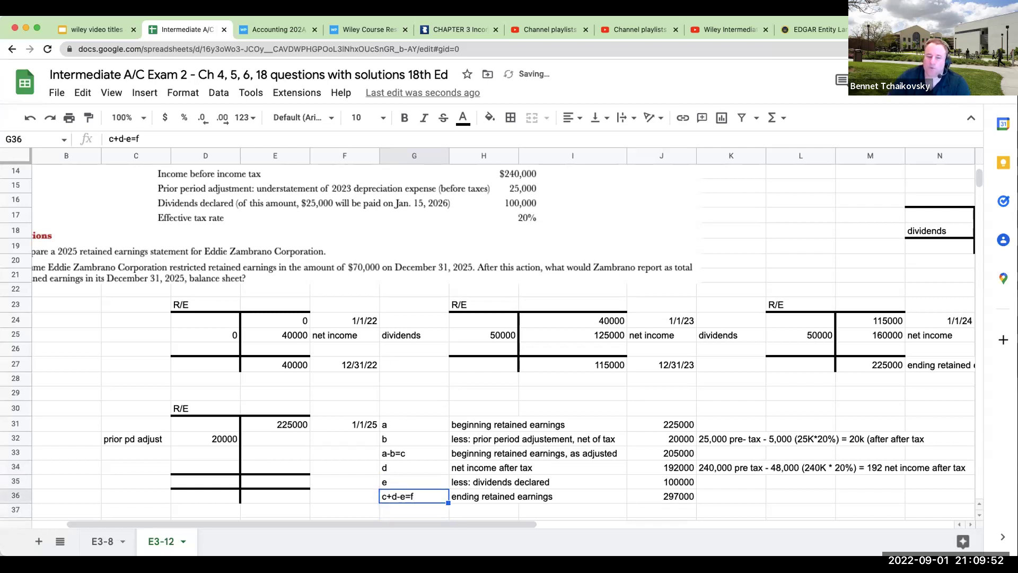
Record net income in the 2025 retained earnings T-account with 192000 in E33 and the label "net income" in F33.
key("Left")
key("Left")
key("Up")
left_click(275, 452)
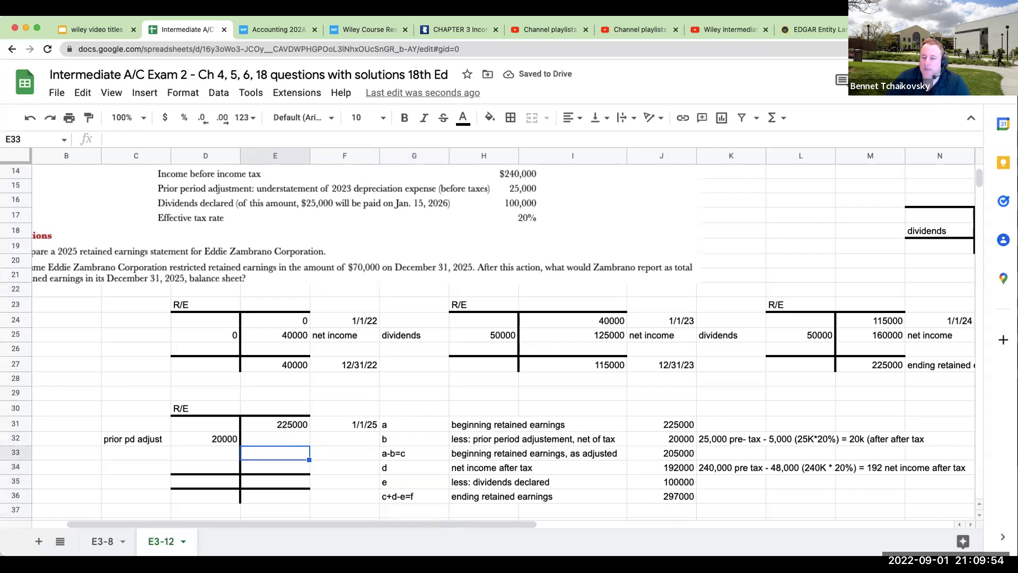
type("192000")
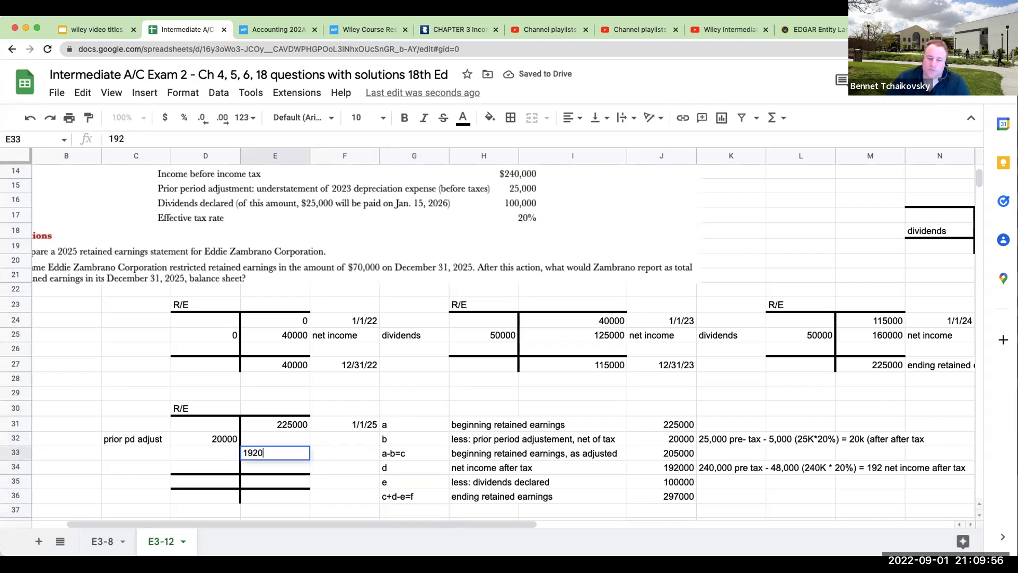
key("Return")
left_click(345, 452)
type("net income")
key("Return")
Record dividends in the 2025 T-account with the label "dividends" in C33 and 100000 in D33.
key("Up")
key("Left")
key("Left")
key("Left")
type("dividends")
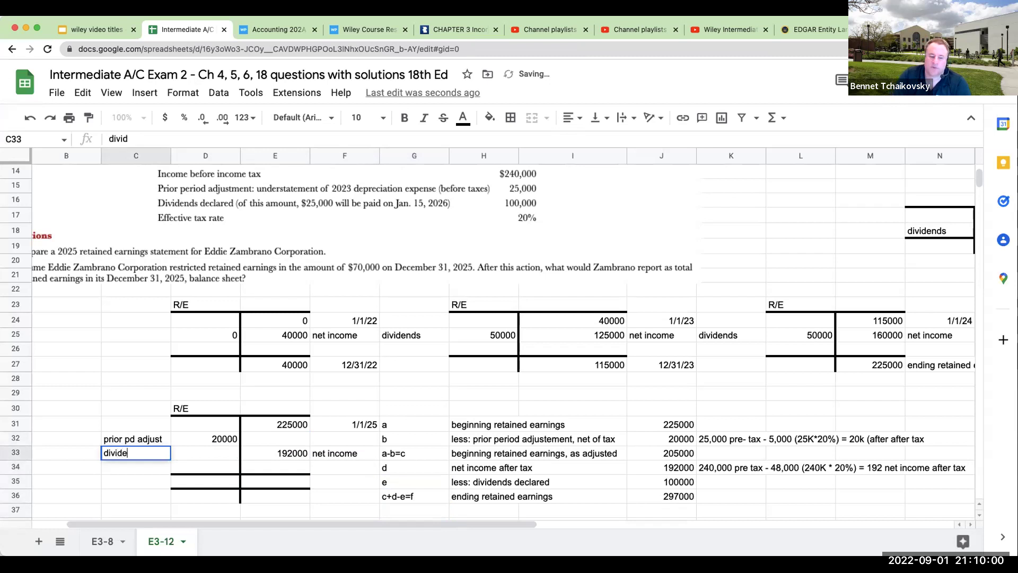
key("Return")
left_click(205, 453)
type("100000")
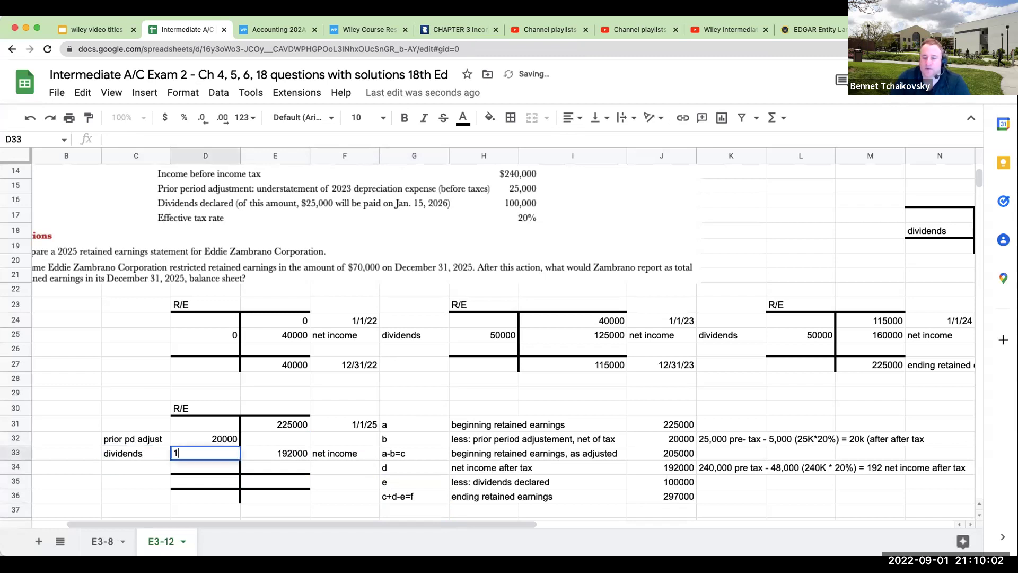
key("Return")
Total both sides of the 2025 T-account by adding D32 and D33 in D35 and E31 and E33 in E35.
key("Down")
type("=D32+D33")
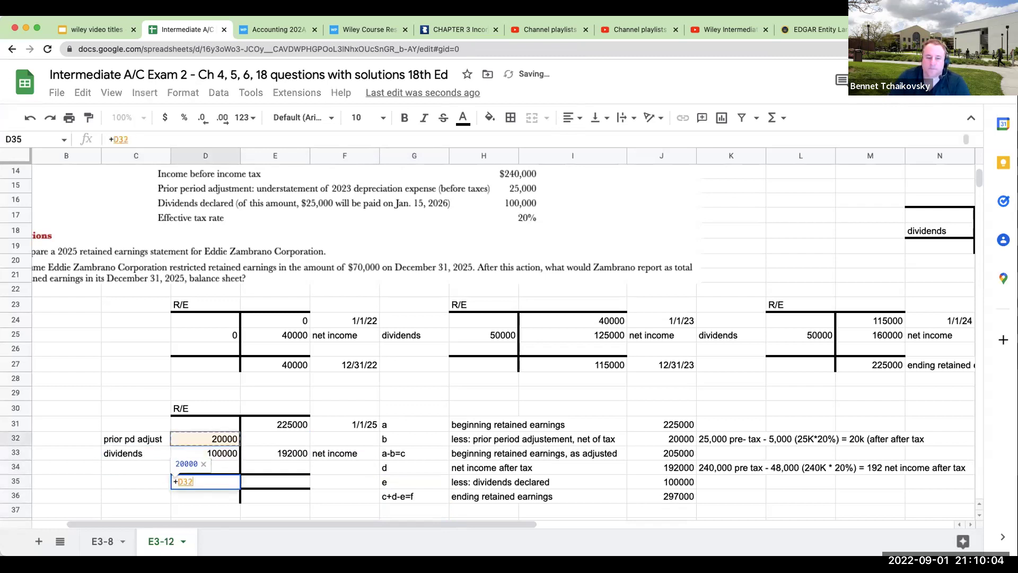
key("Tab")
type("+")
key("Up")
key("Up")
type("+")
key("Up")
key("Up")
key("Up")
key("Up")
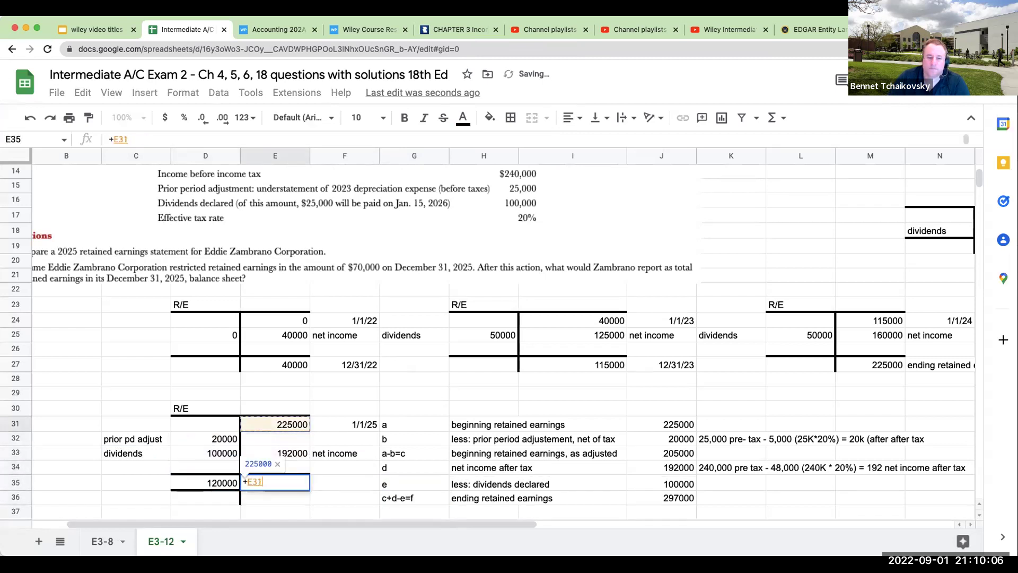
key("Return")
Calculate the T-account's ending balance in E36 by subtracting D35 from E35.
type("+")
key("Up")
type("-")
key("Up")
key("Left")
key("Return")
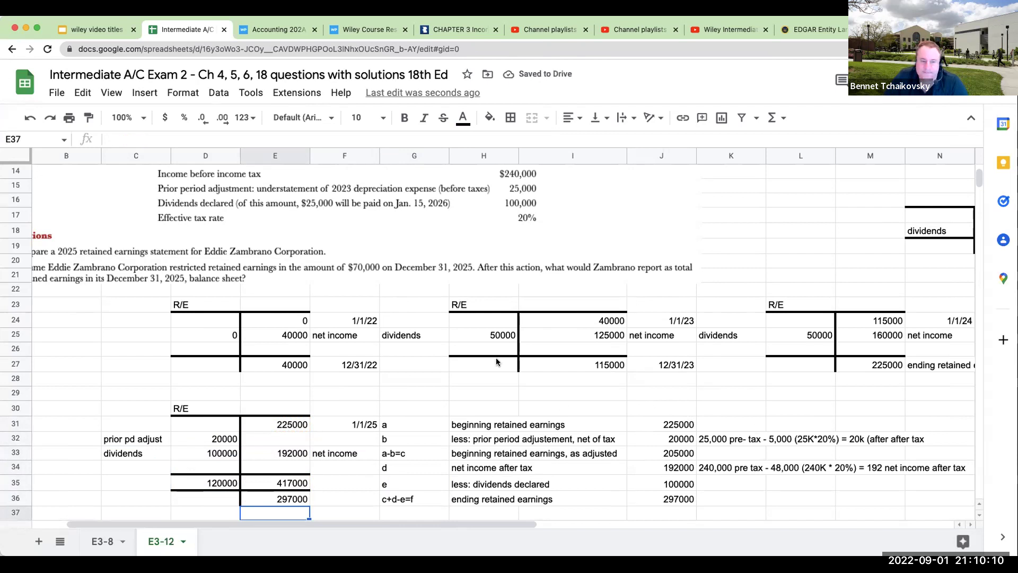
Add a top border across the ending retained earnings line, H36:J36.
scroll(411, 522, "left", 2)
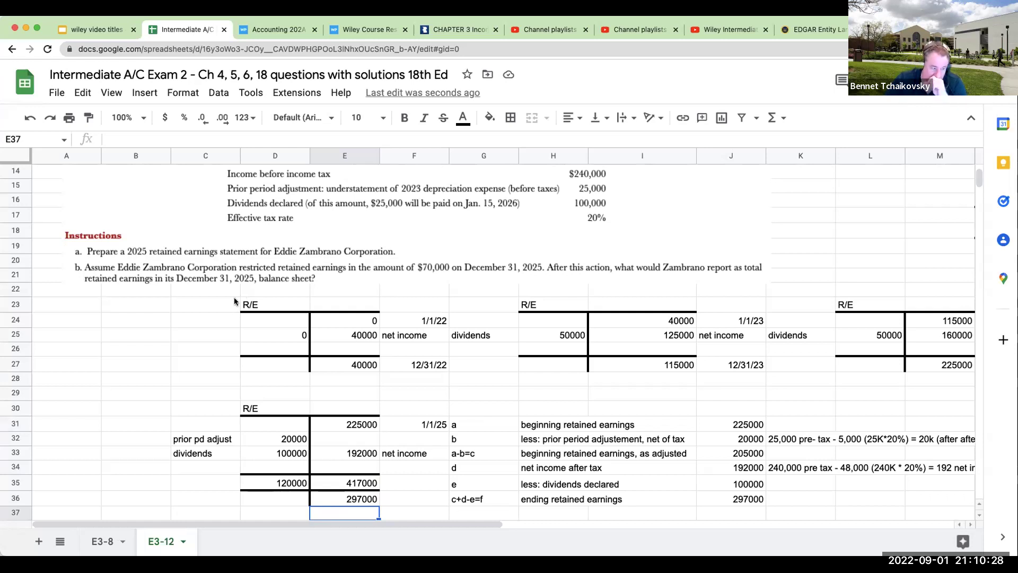
scroll(754, 371, "down", 3)
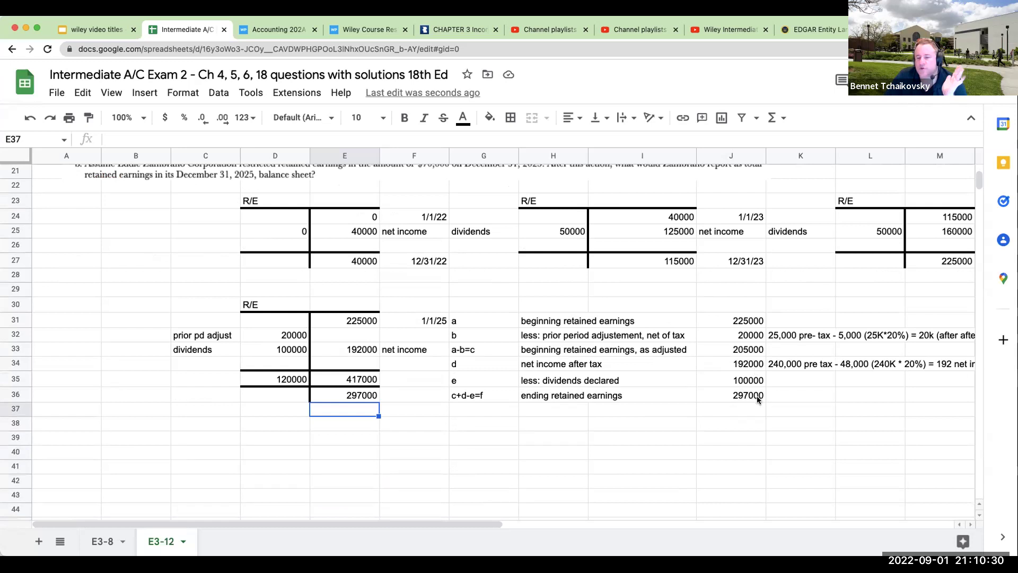
left_click(747, 396)
left_click_drag(563, 398, 704, 398)
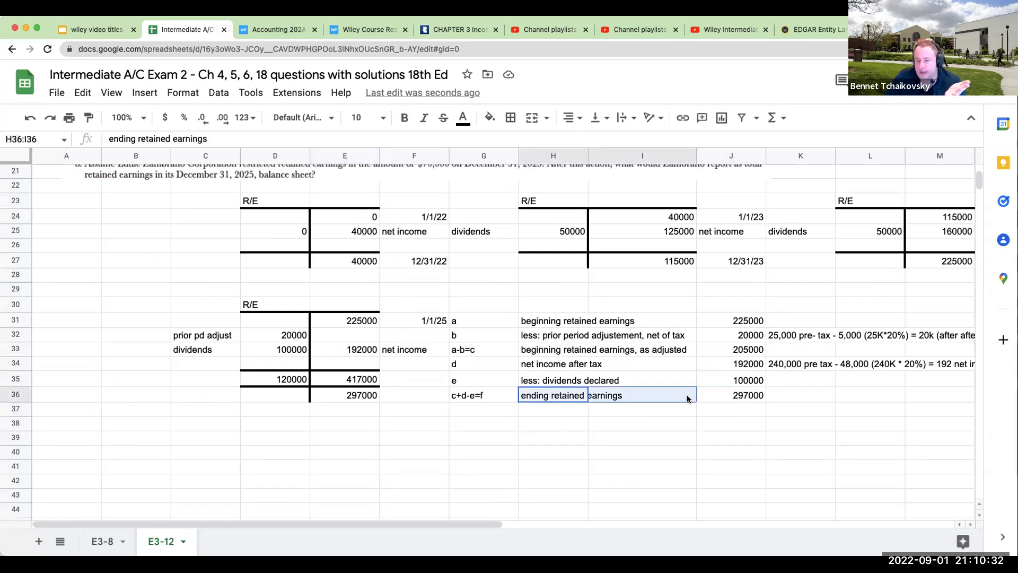
left_click(510, 117)
left_click(535, 164)
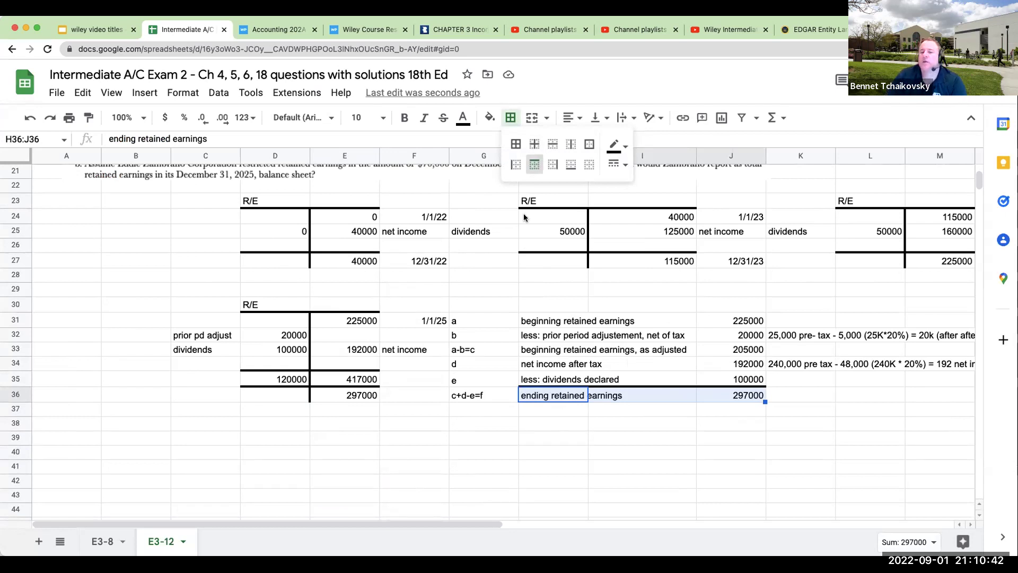
Enter the heading "retained earnings" in H39 with the sub-lines "appropraited" in I40 and "unappropriated" in I41.
left_click(546, 439)
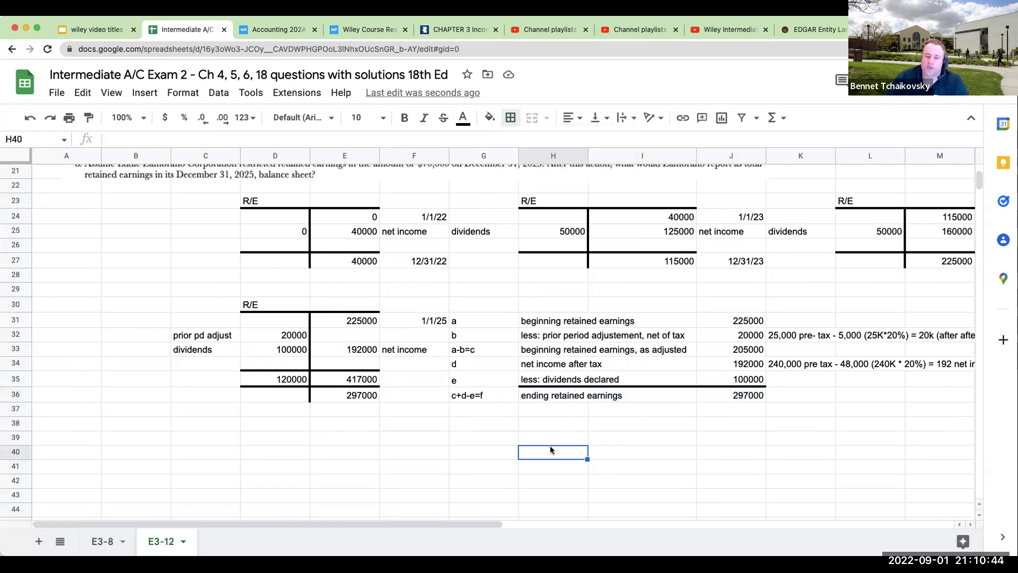
type("retaine")
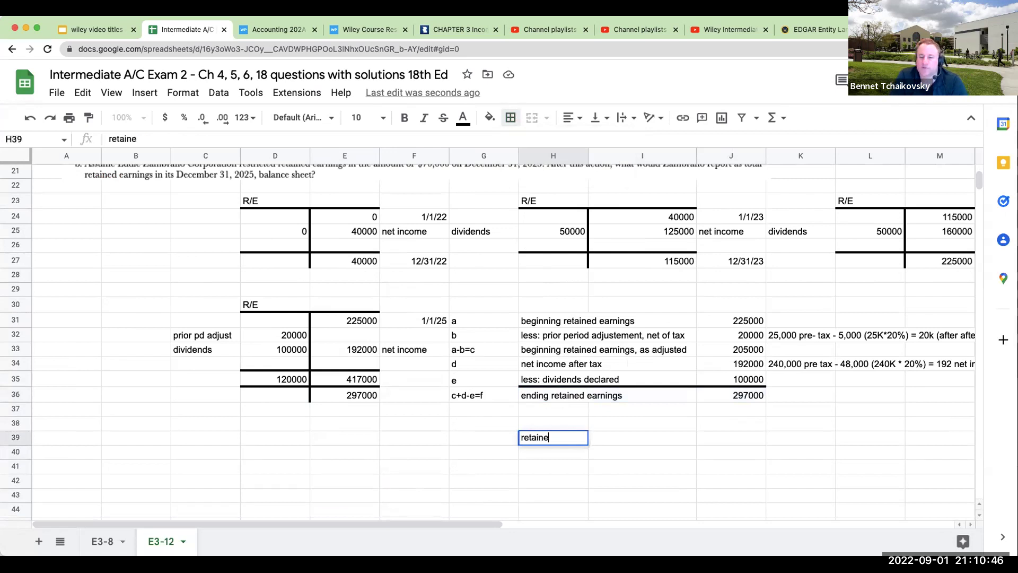
type("d earnings")
key("Return")
left_click(641, 452)
type("appropraited")
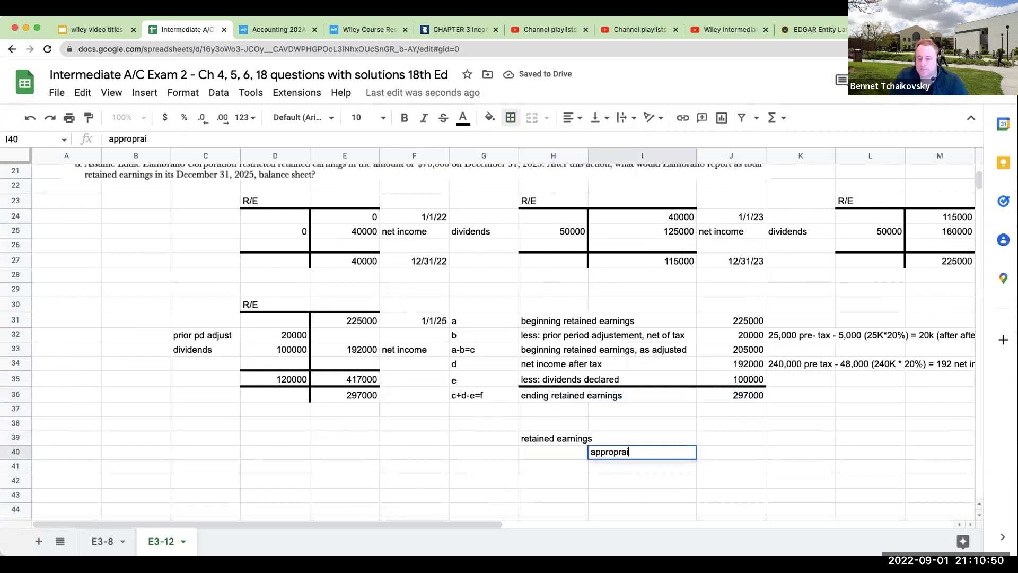
key("Return")
left_click(641, 466)
type("unappropriated")
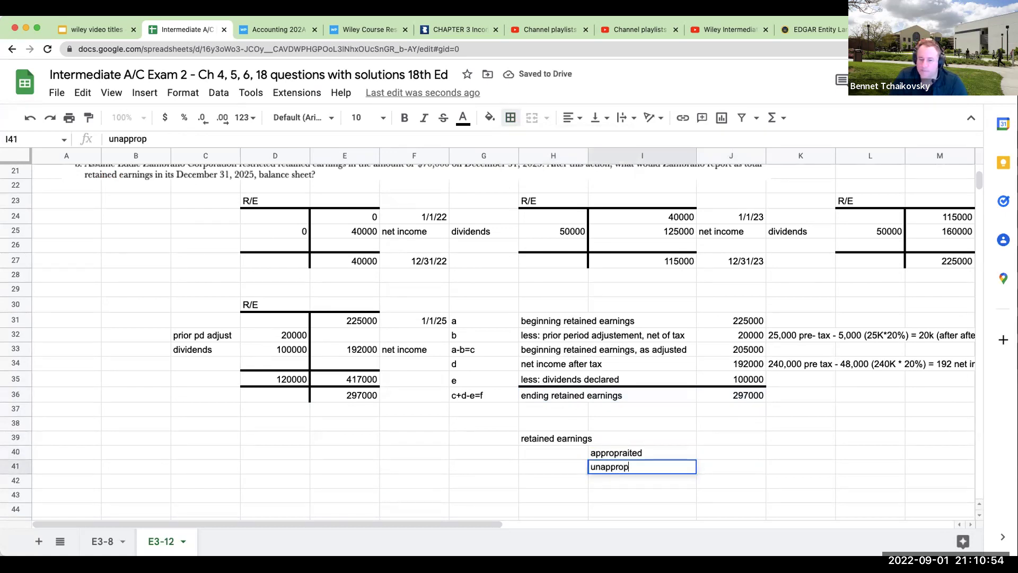
key("Return")
Enter 70000 for the appropriated amount in J40 and 227000 for the unappropriated amount in J41.
left_click(642, 452)
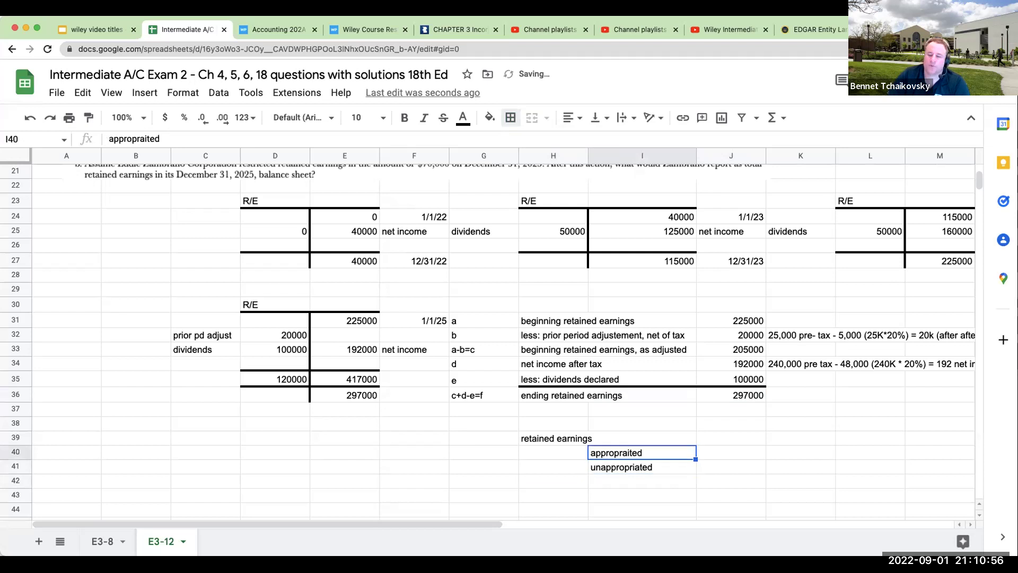
left_click(731, 452)
type("70000")
key("Return")
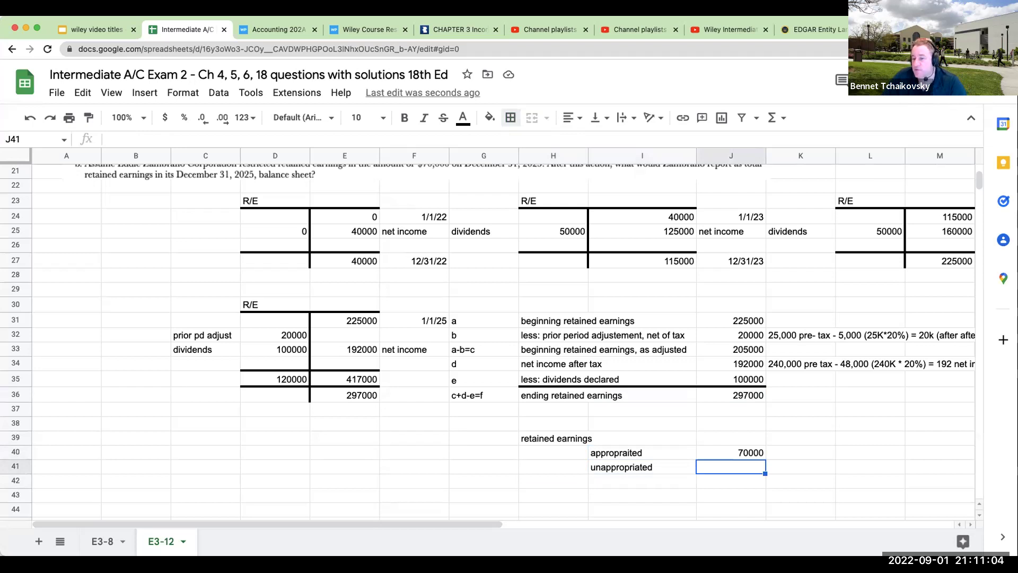
type("227000")
key("Return")
Add a "total retained earnings" line in I42 and sum J40 and J41 in J42.
left_click(642, 481)
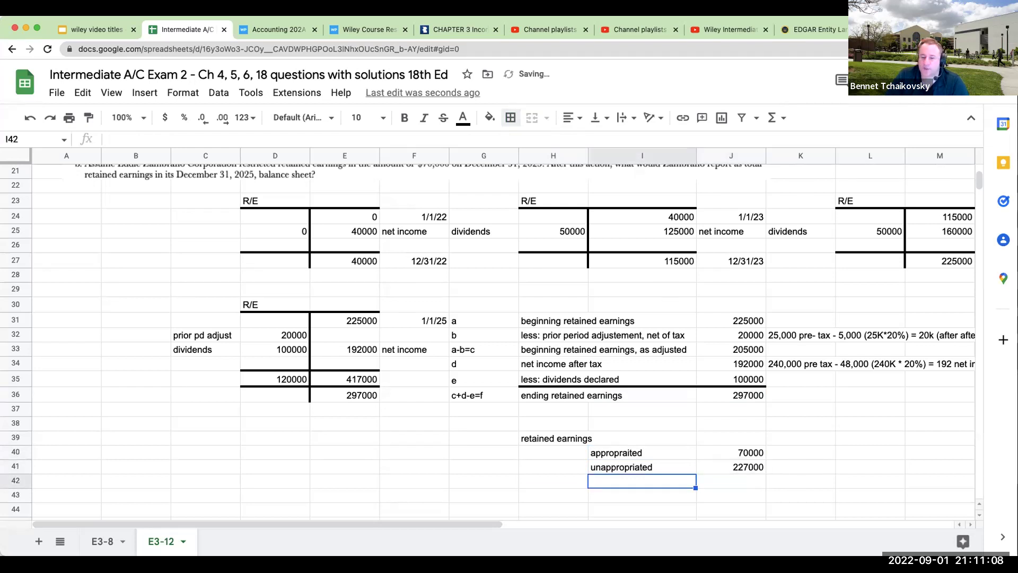
type("total retained earnings")
key("Return")
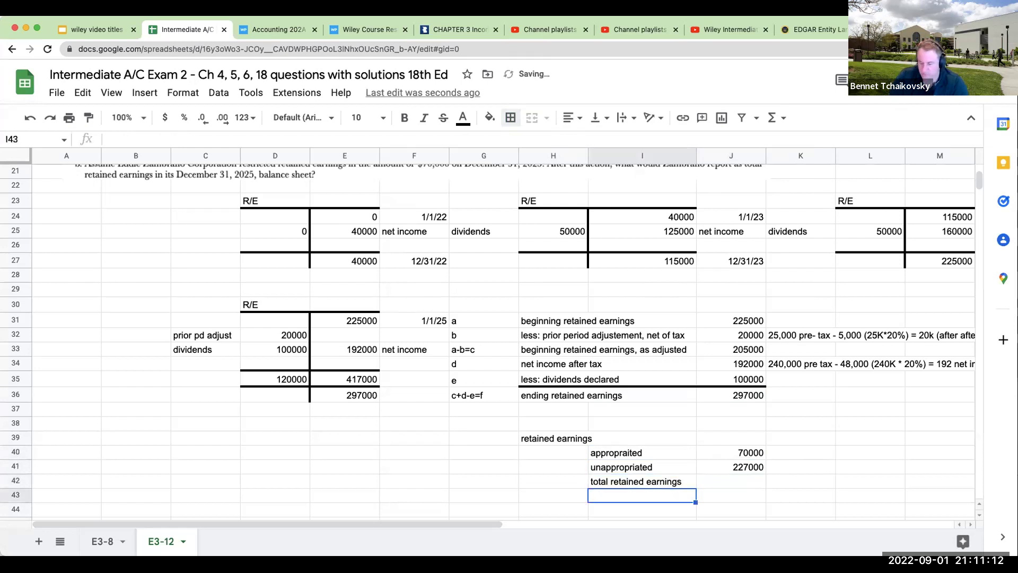
left_click(730, 480)
type("=J40+J41")
key("Return")
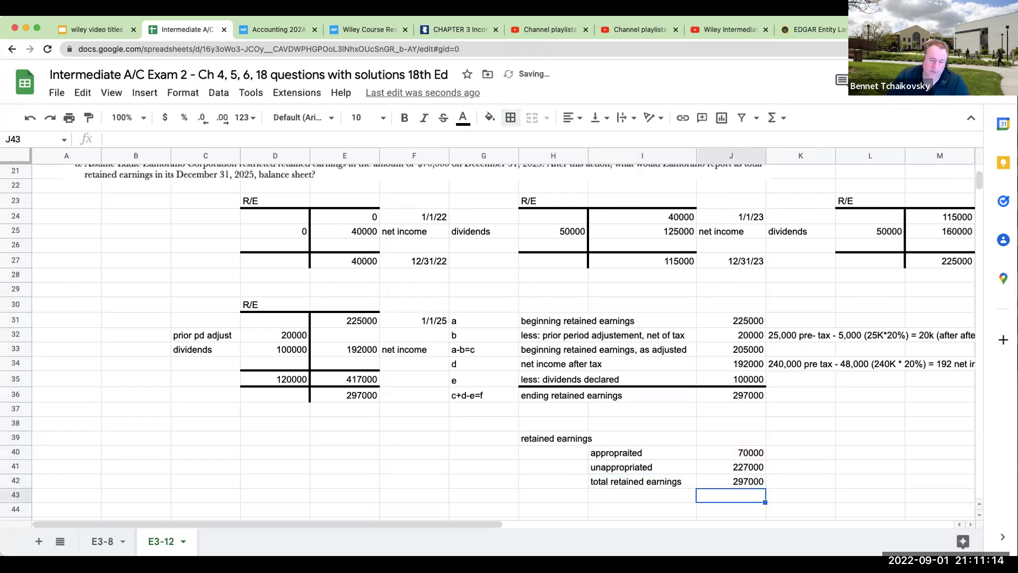
Add a top border across the total retained earnings line, I42:J42.
left_click_drag(639, 481, 735, 481)
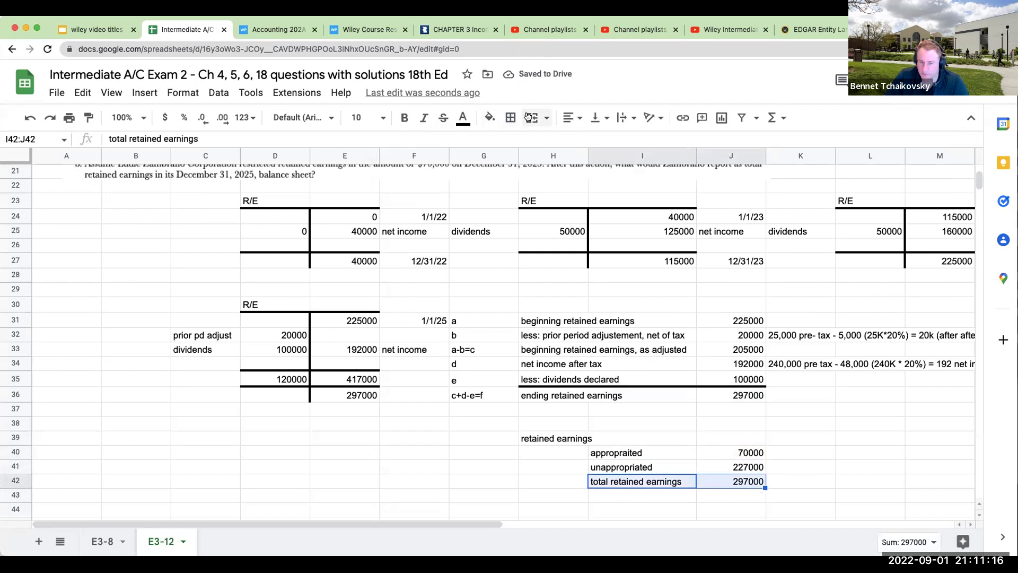
left_click(511, 117)
left_click(534, 165)
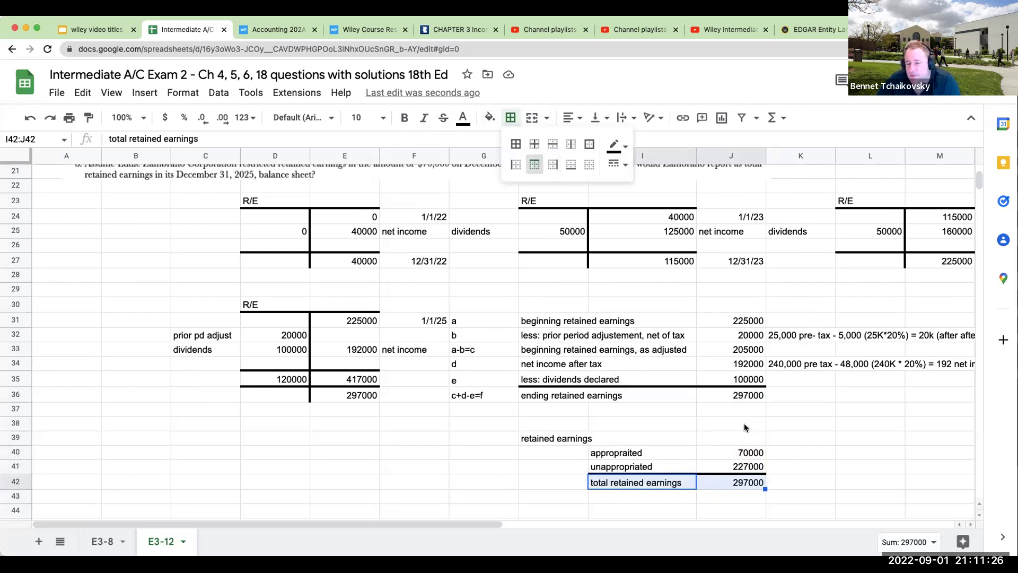
Draw an outer border around the debit and credit rules diagram in M8:P14.
scroll(633, 405, "up", 3)
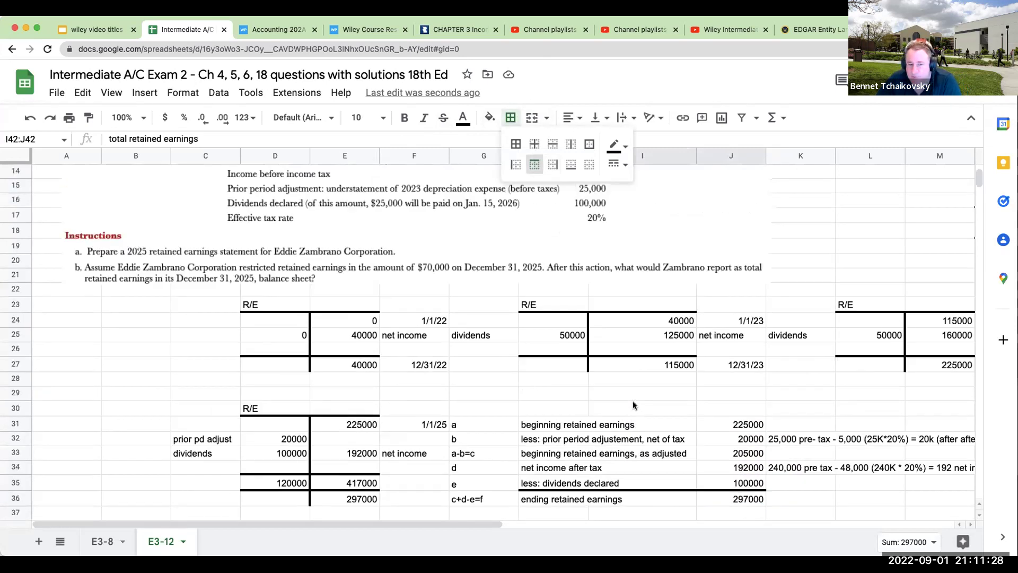
scroll(633, 405, "down", 3)
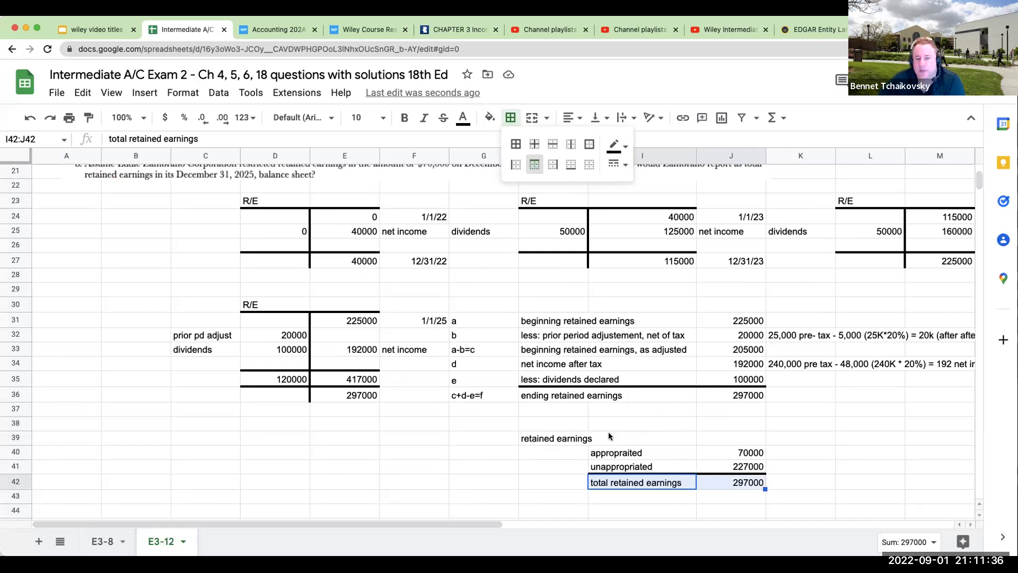
scroll(615, 433, "up", 7)
scroll(658, 423, "up", 1)
left_click(919, 373)
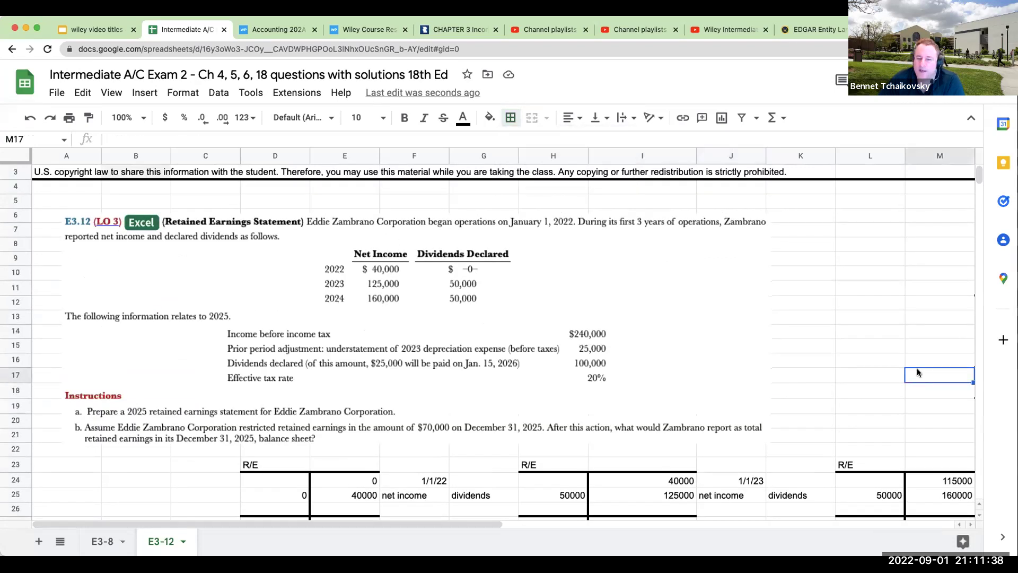
key("Right")
key("Right")
key("Right")
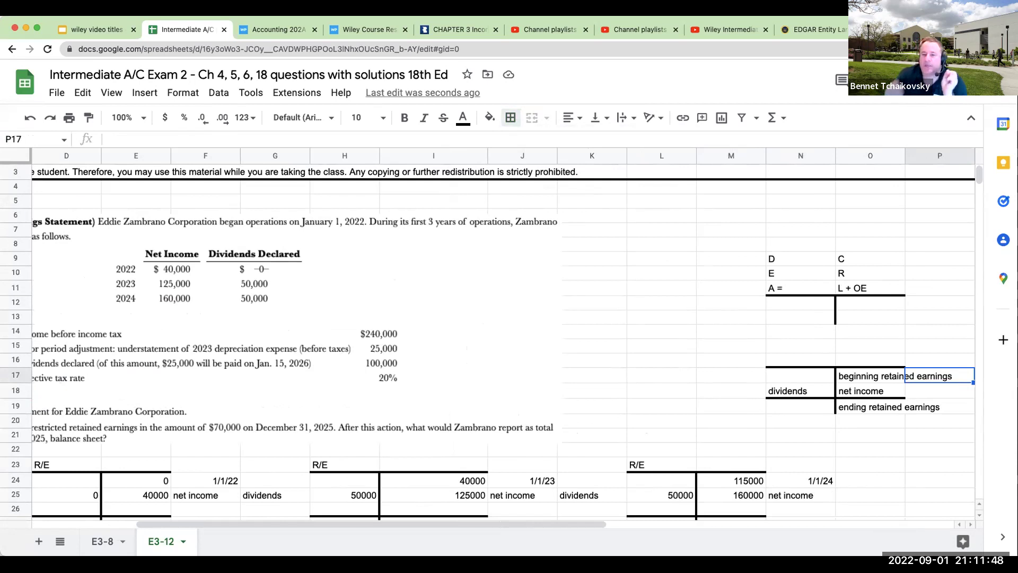
left_click_drag(745, 243, 924, 328)
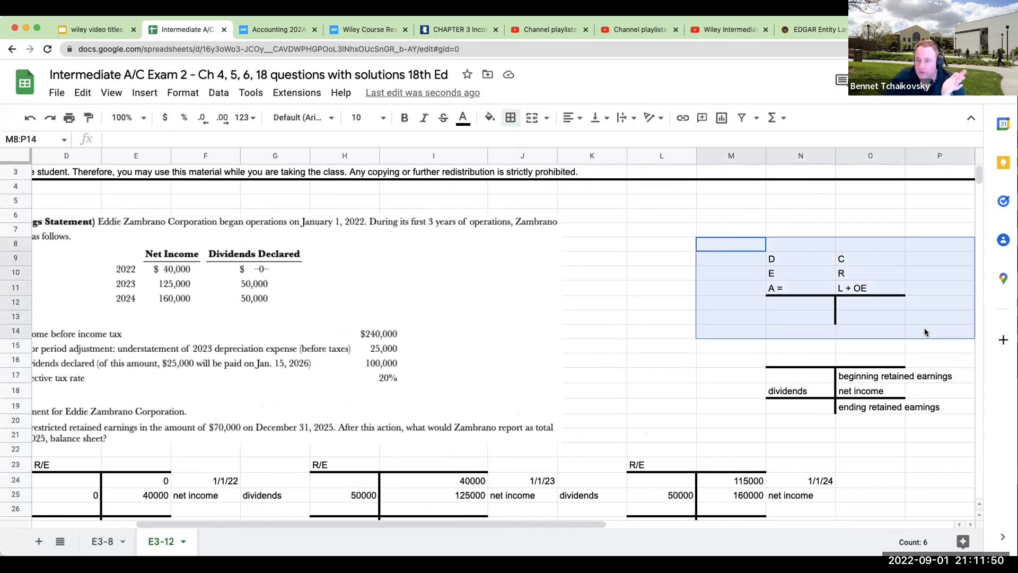
left_click(510, 118)
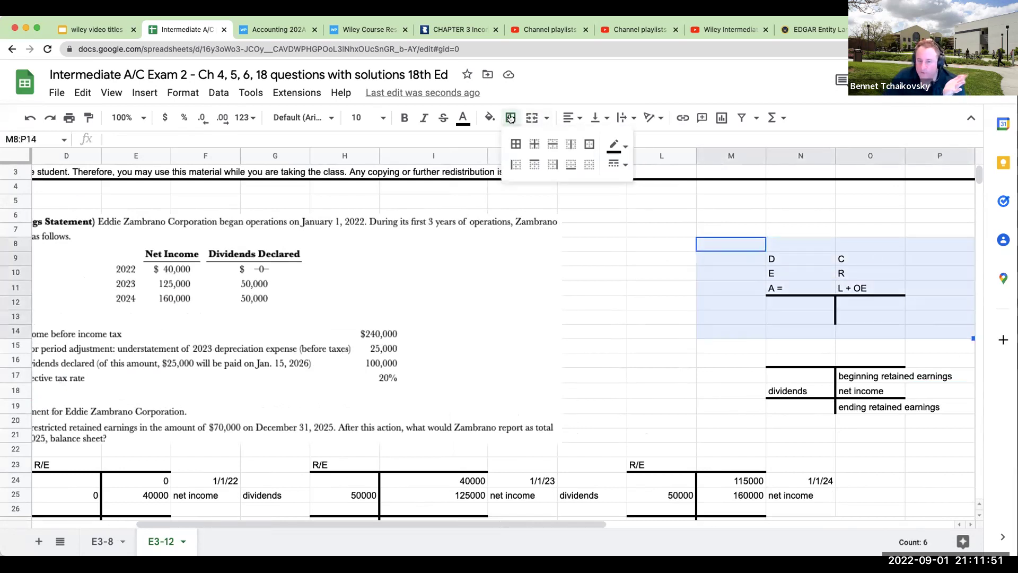
left_click(589, 144)
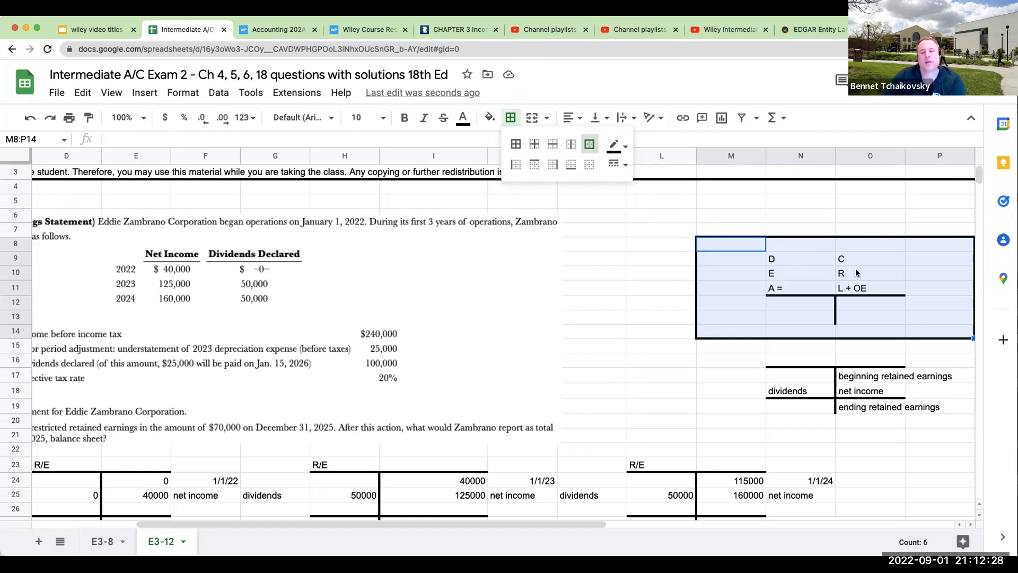
Review the boxed debit and credit rules diagram against the retained earnings T-account template and the yearly T-accounts.
scroll(543, 369, "down", 3)
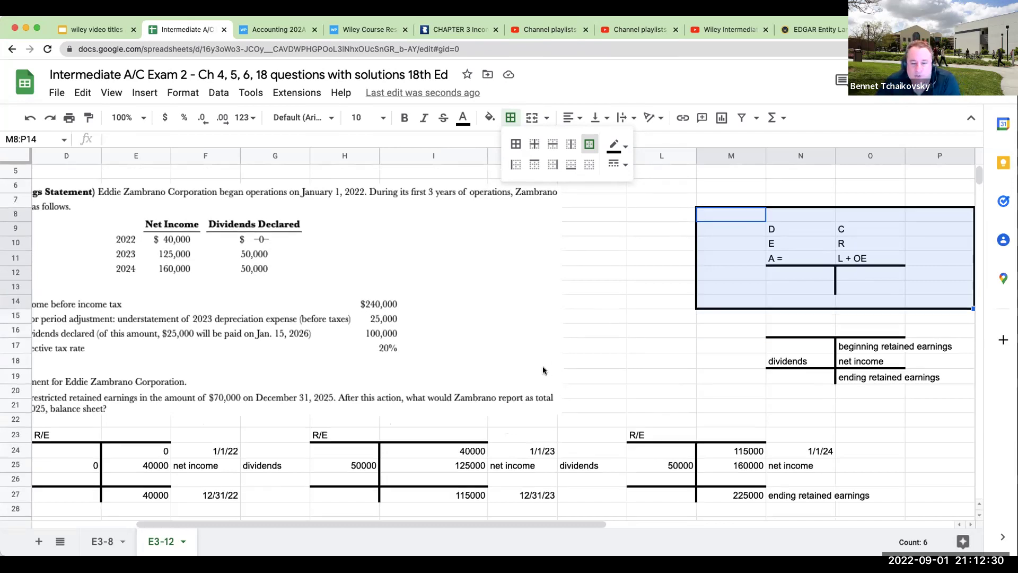
left_click(854, 217)
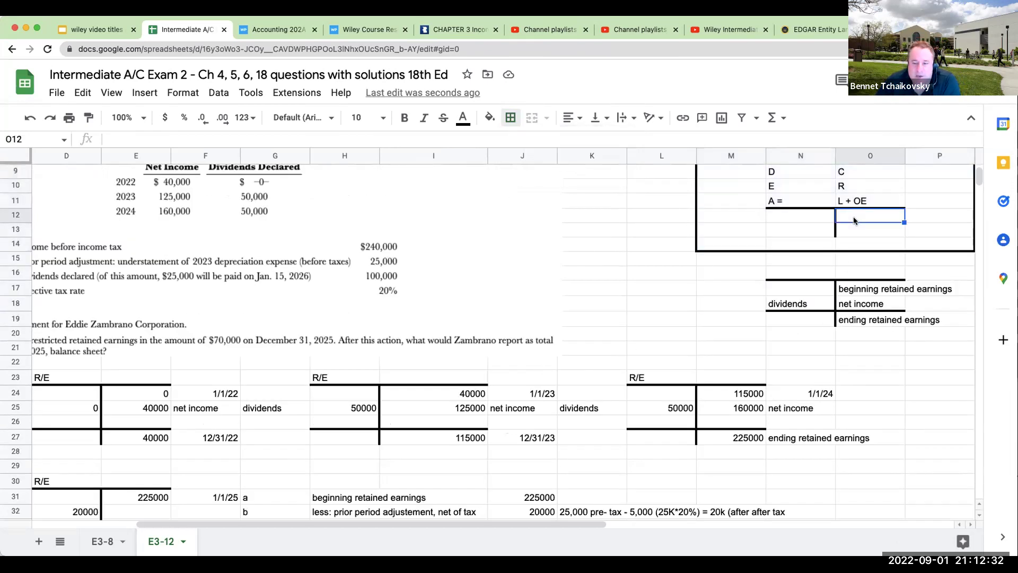
scroll(456, 419, "down", 2)
scroll(456, 422, "up", 3)
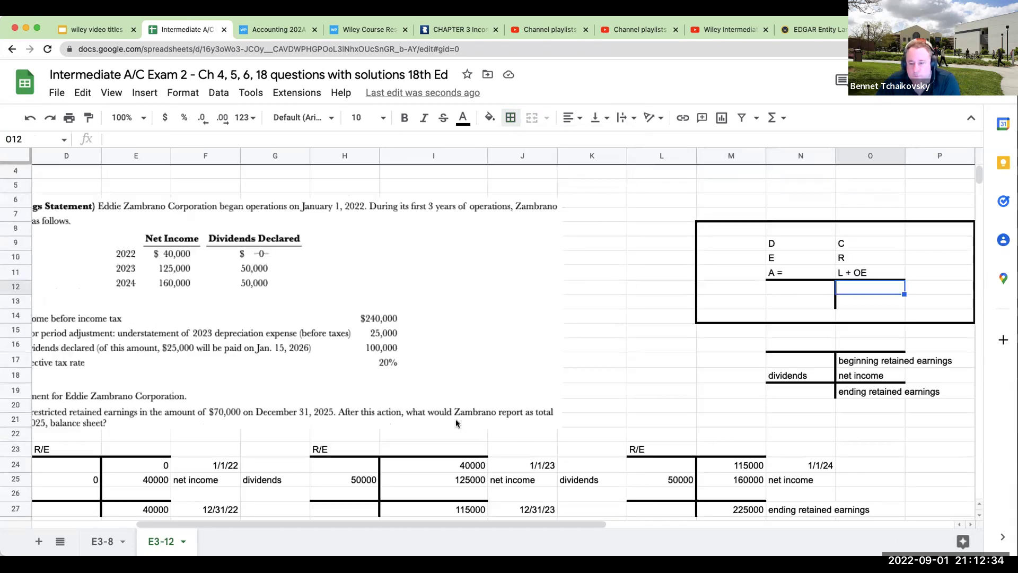
left_click(809, 343)
left_click(861, 358)
left_click(824, 342)
left_click(852, 362)
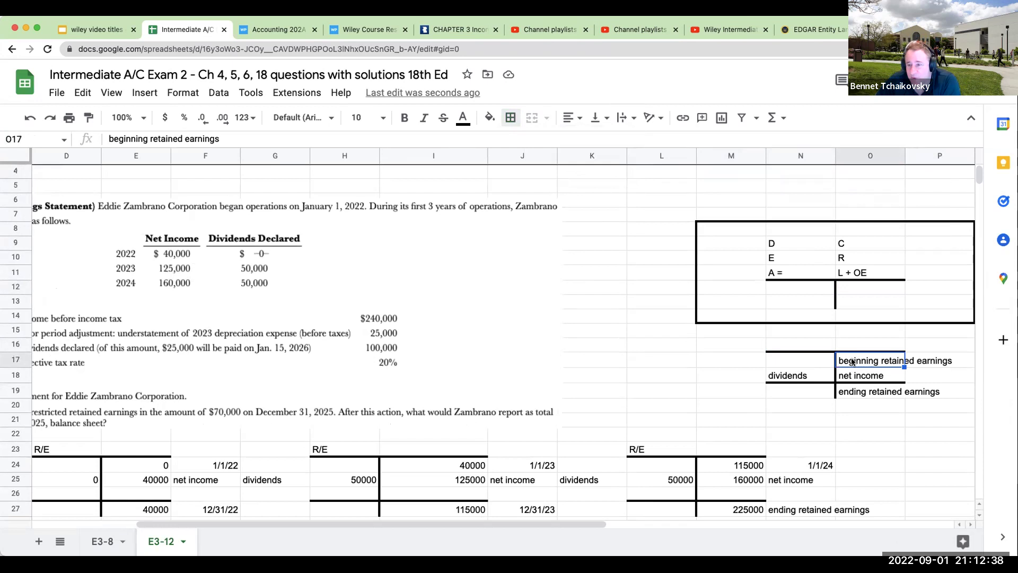
left_click(862, 273)
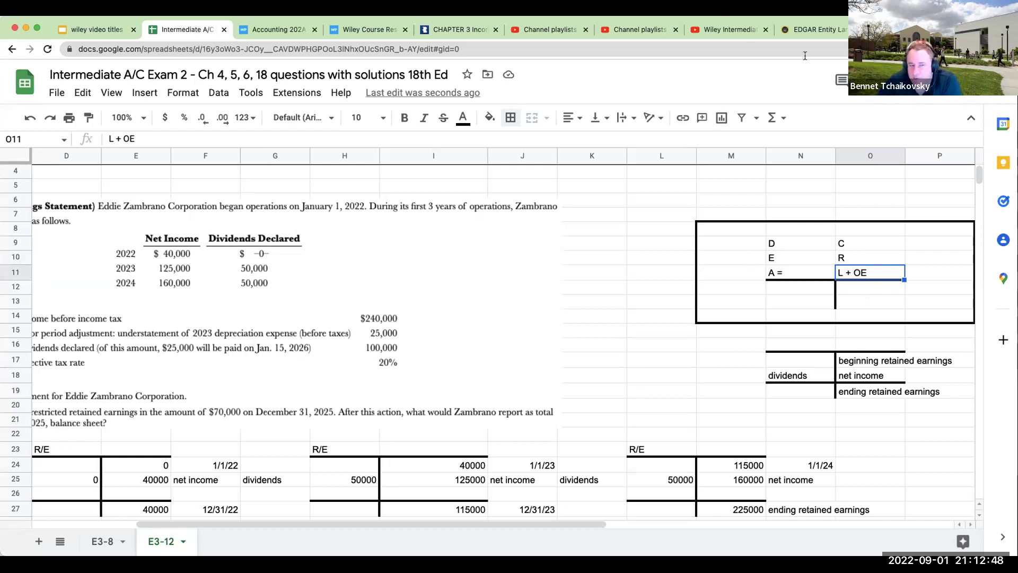
Switch to the "wiley video titles" presentation in Google Slides and start the slideshow from the "THANK YOU WILEY!!!!!!" slide.
left_click(108, 31)
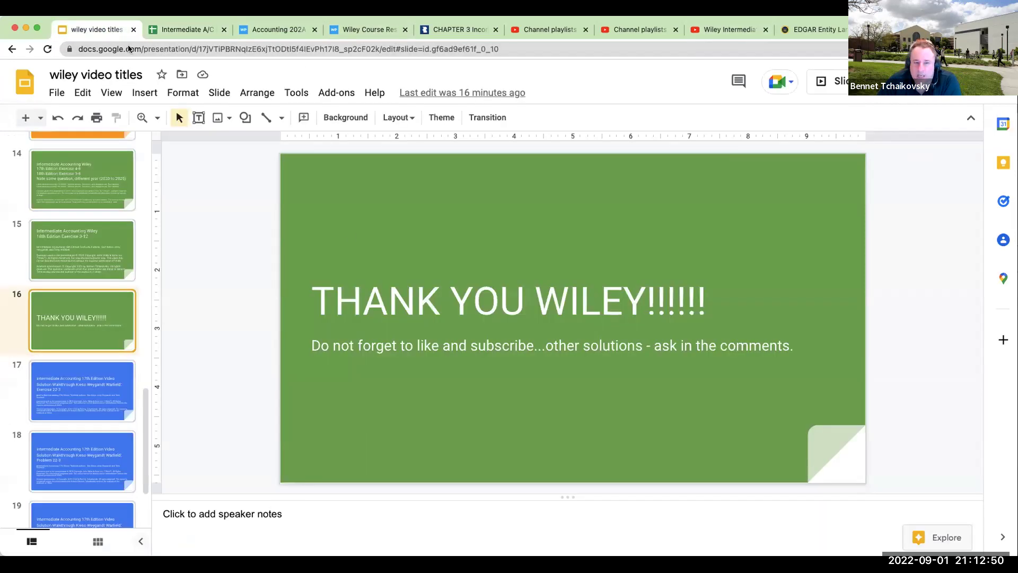
left_click(831, 85)
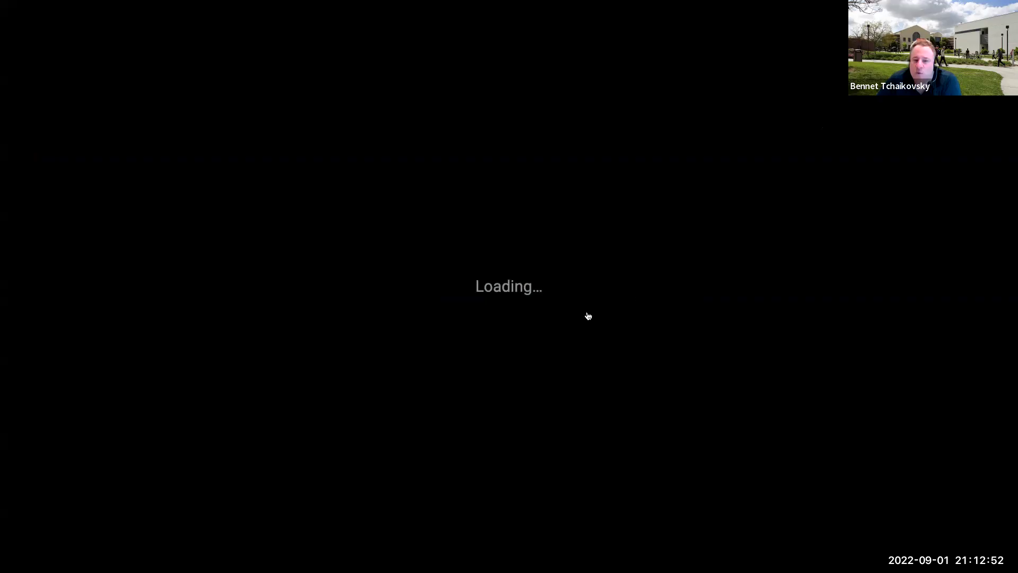